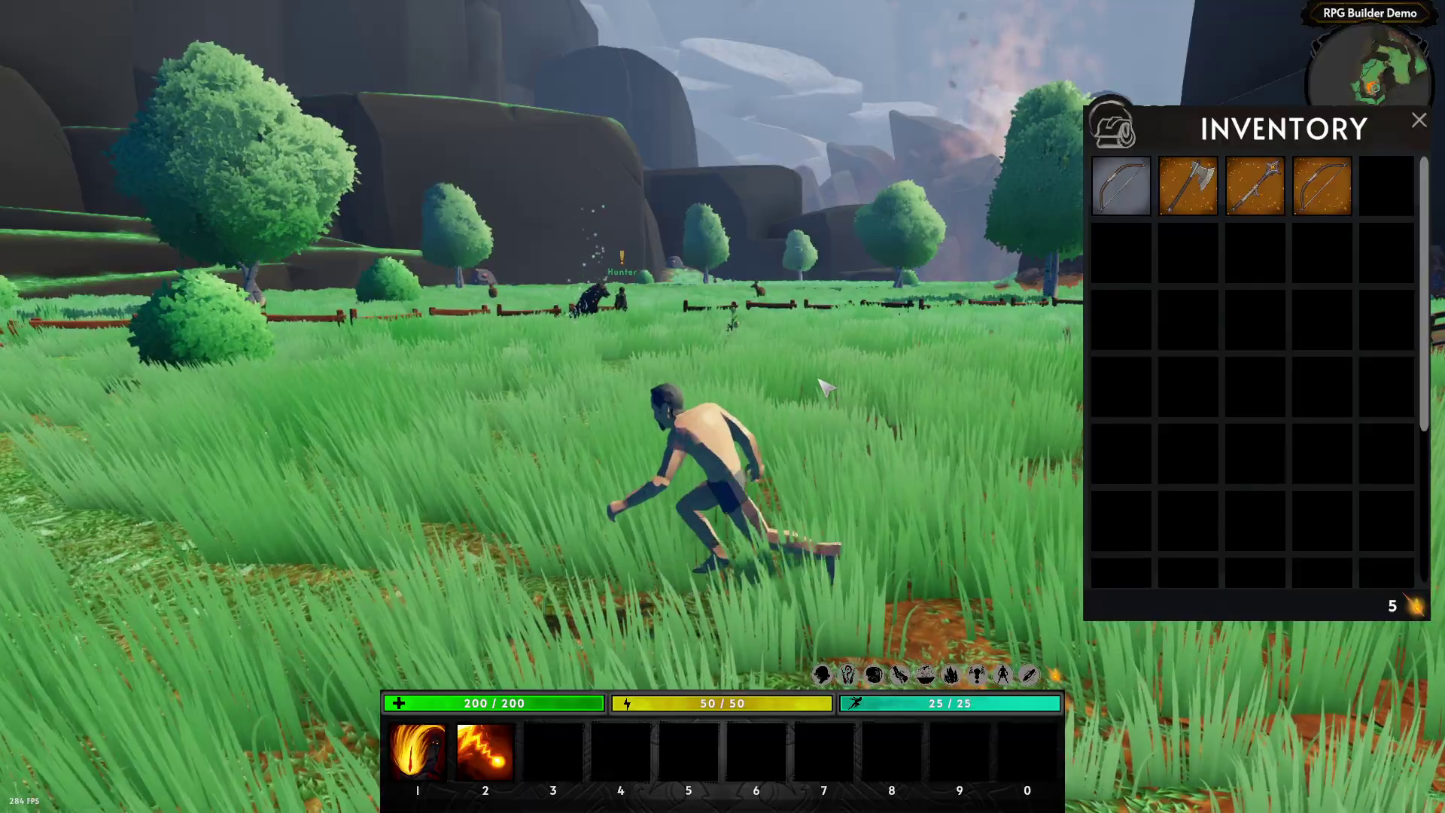
- Run the unarmed character around the meadow in several directions to preview its default movement animations
{"action": "key", "text": "s"}
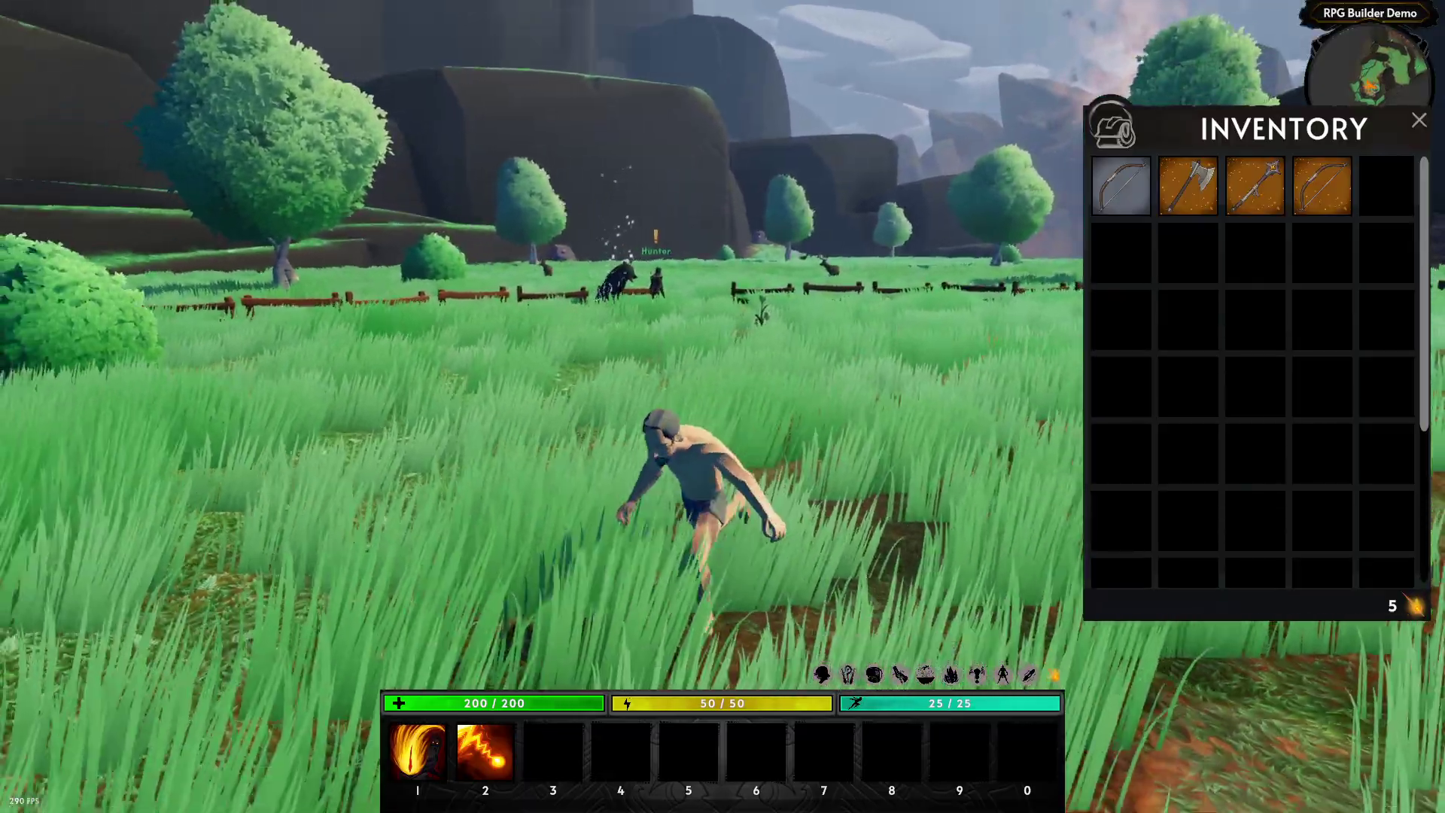
{"action": "key", "text": "a"}
{"action": "key", "text": "w"}
{"action": "key", "text": "a"}
{"action": "key", "text": "s"}
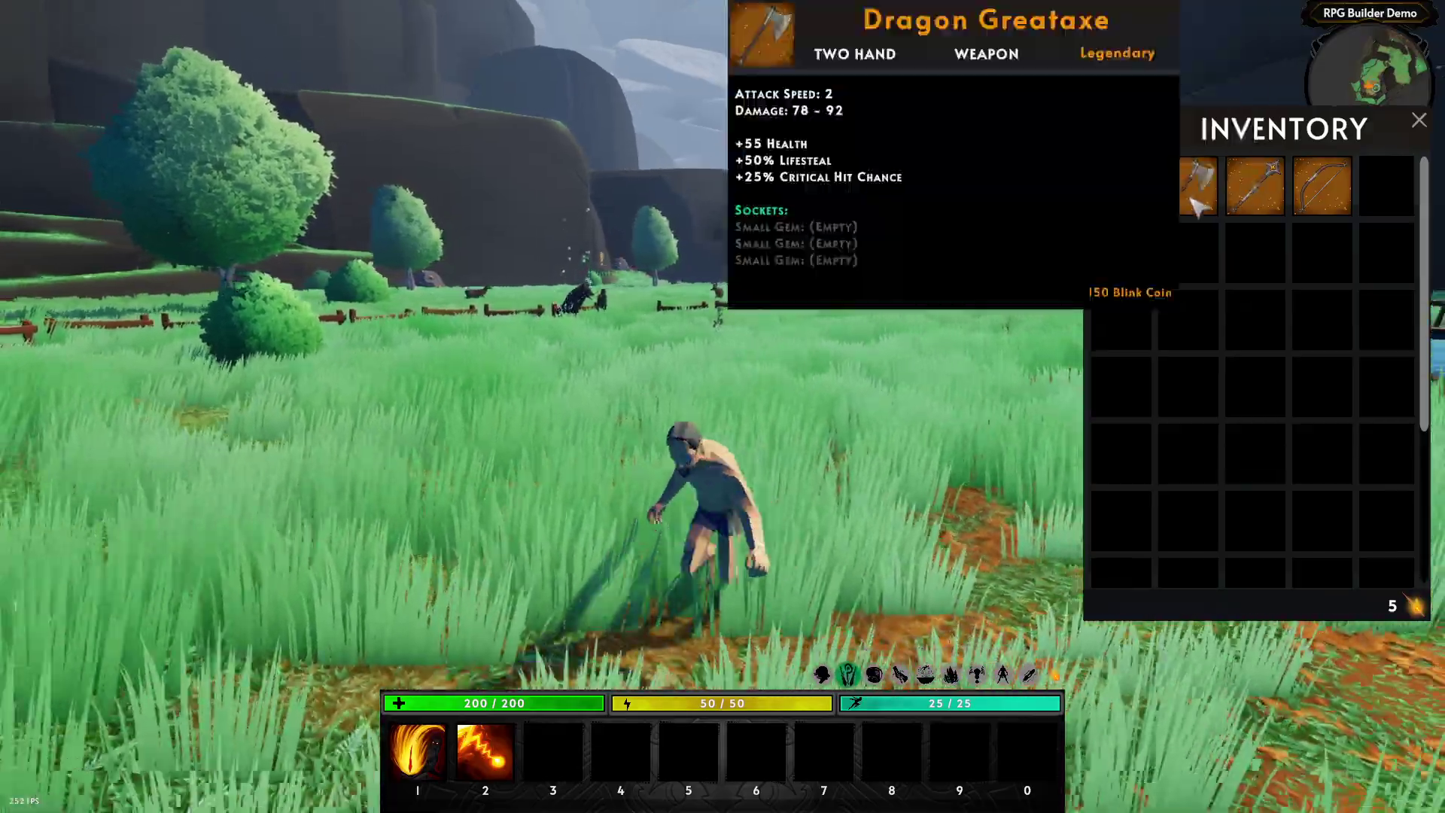
- Equip the Dragon Greataxe, the legendary staff and the Dragon Bow in turn, finishing with the staff equipped
{"action": "right_click", "coordinate": [1195, 202]}
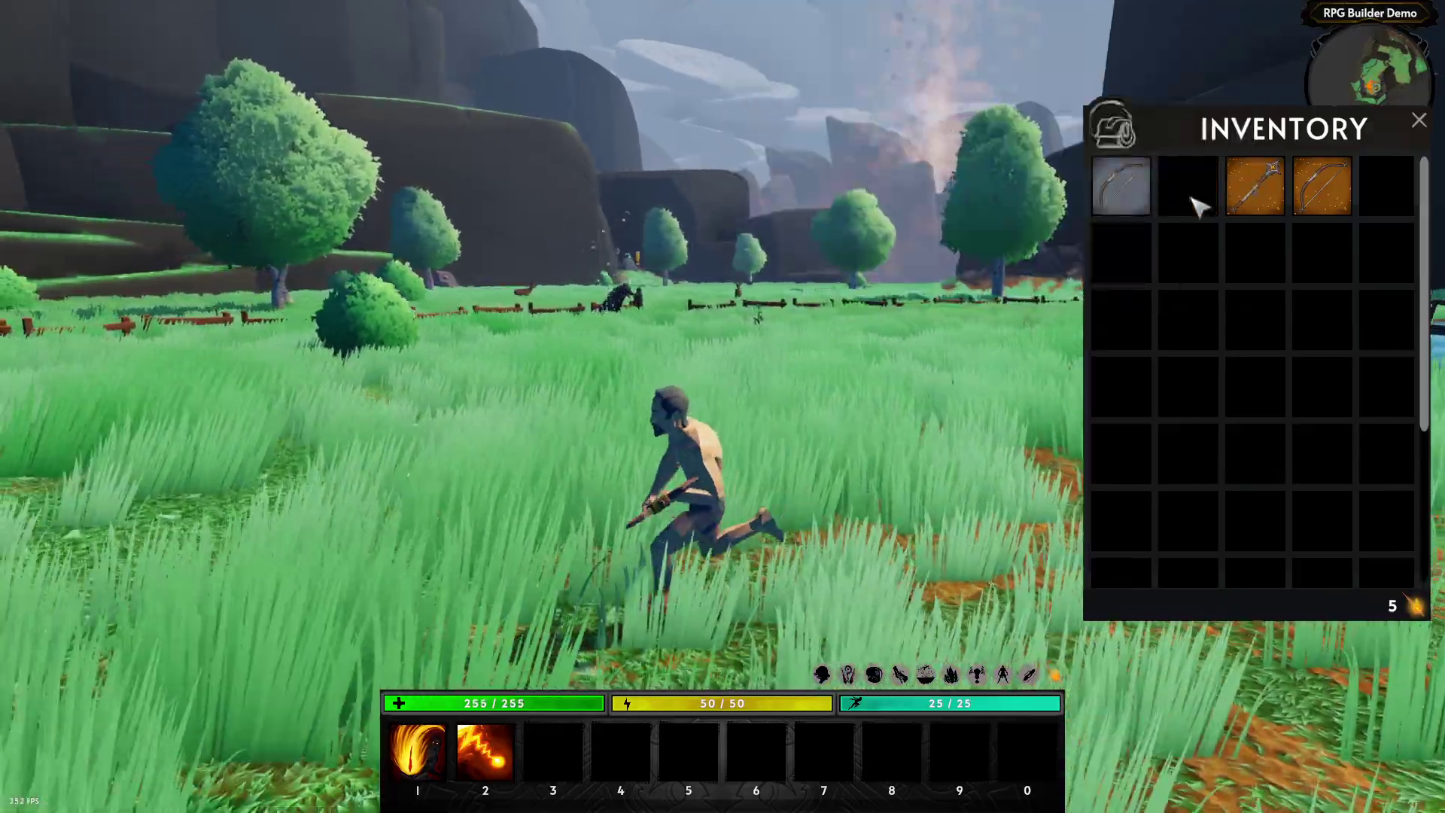
{"action": "right_click", "coordinate": [1238, 202]}
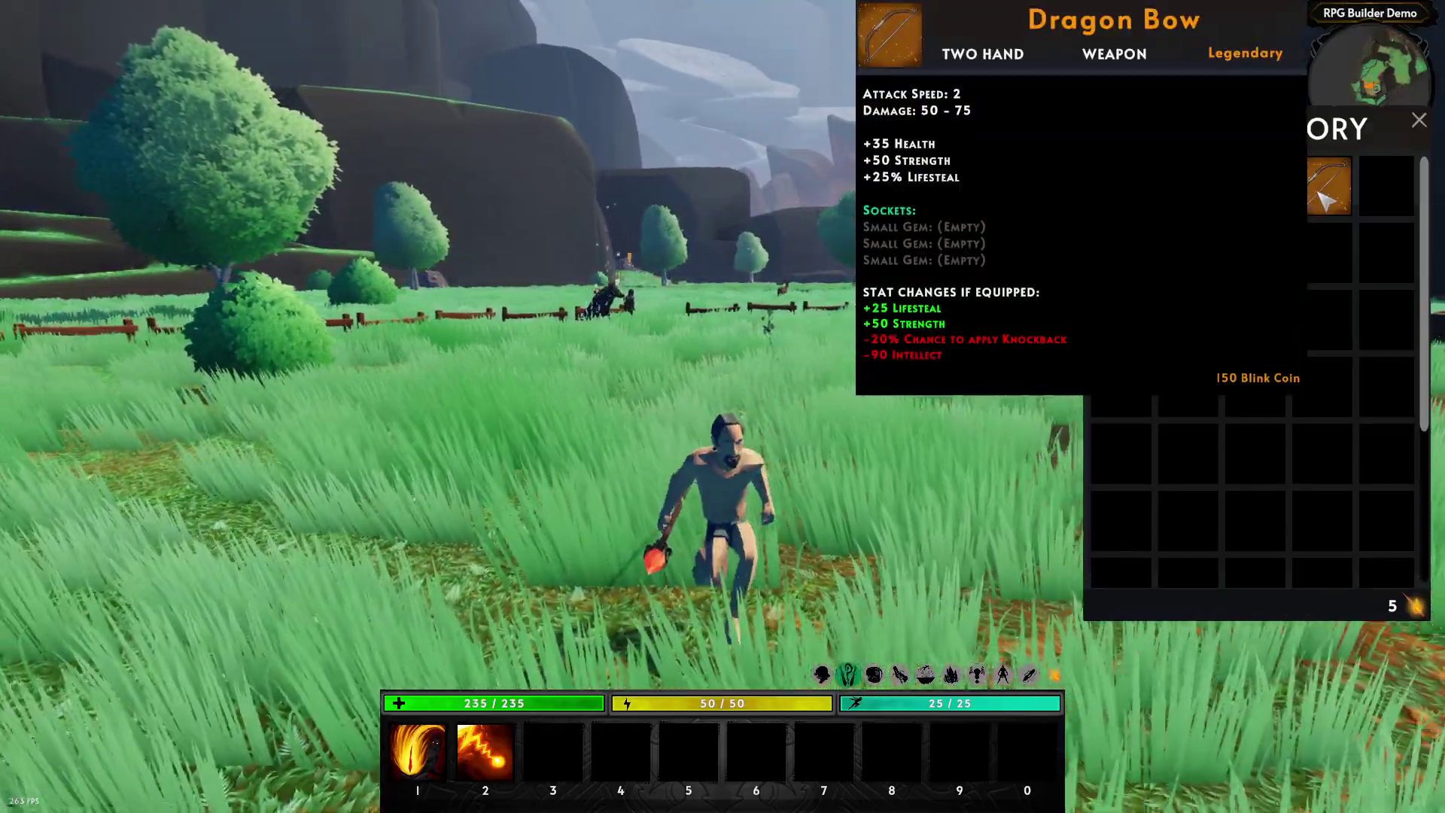
{"action": "right_click", "coordinate": [1320, 196]}
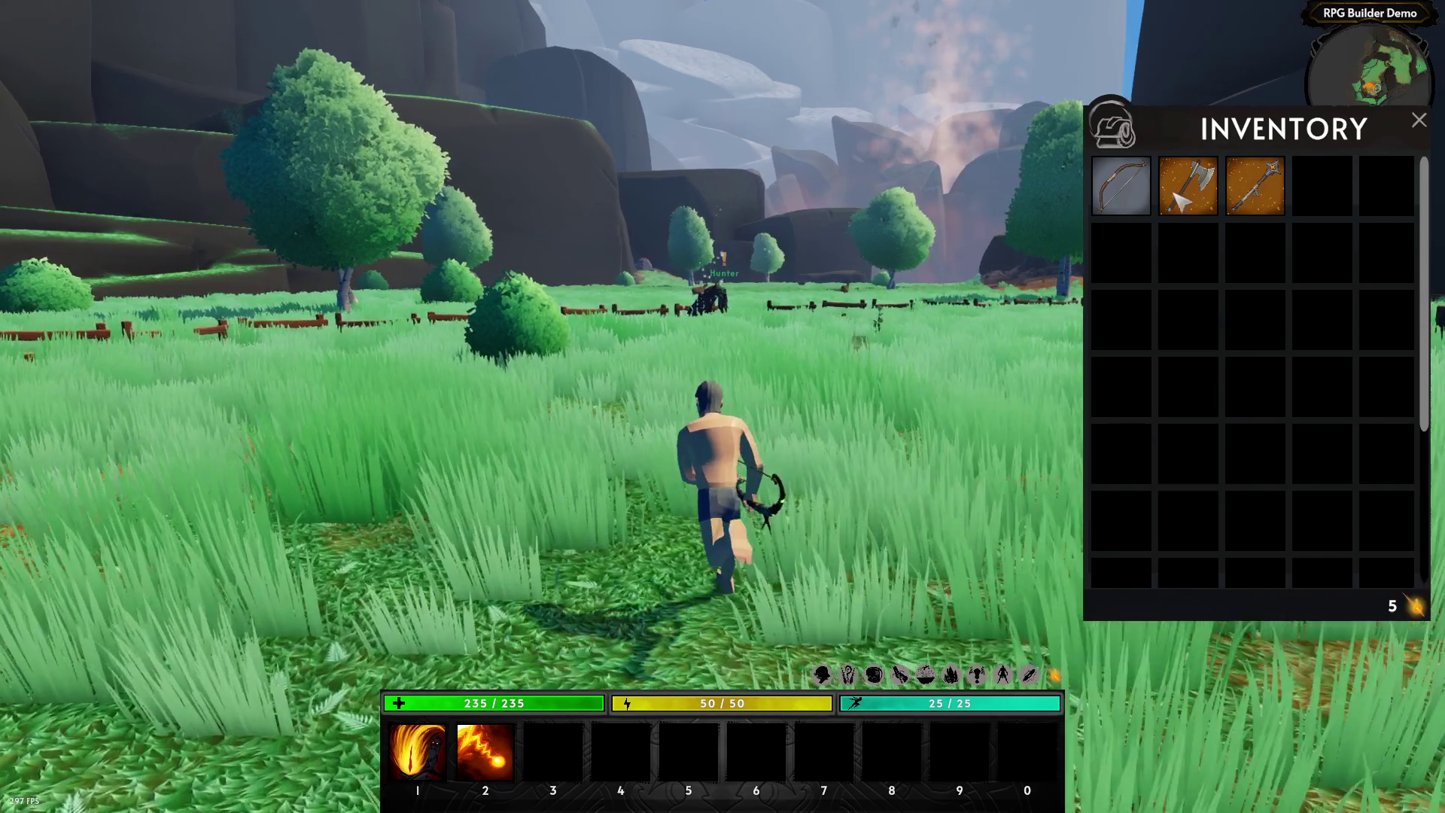
{"action": "right_click", "coordinate": [1179, 202]}
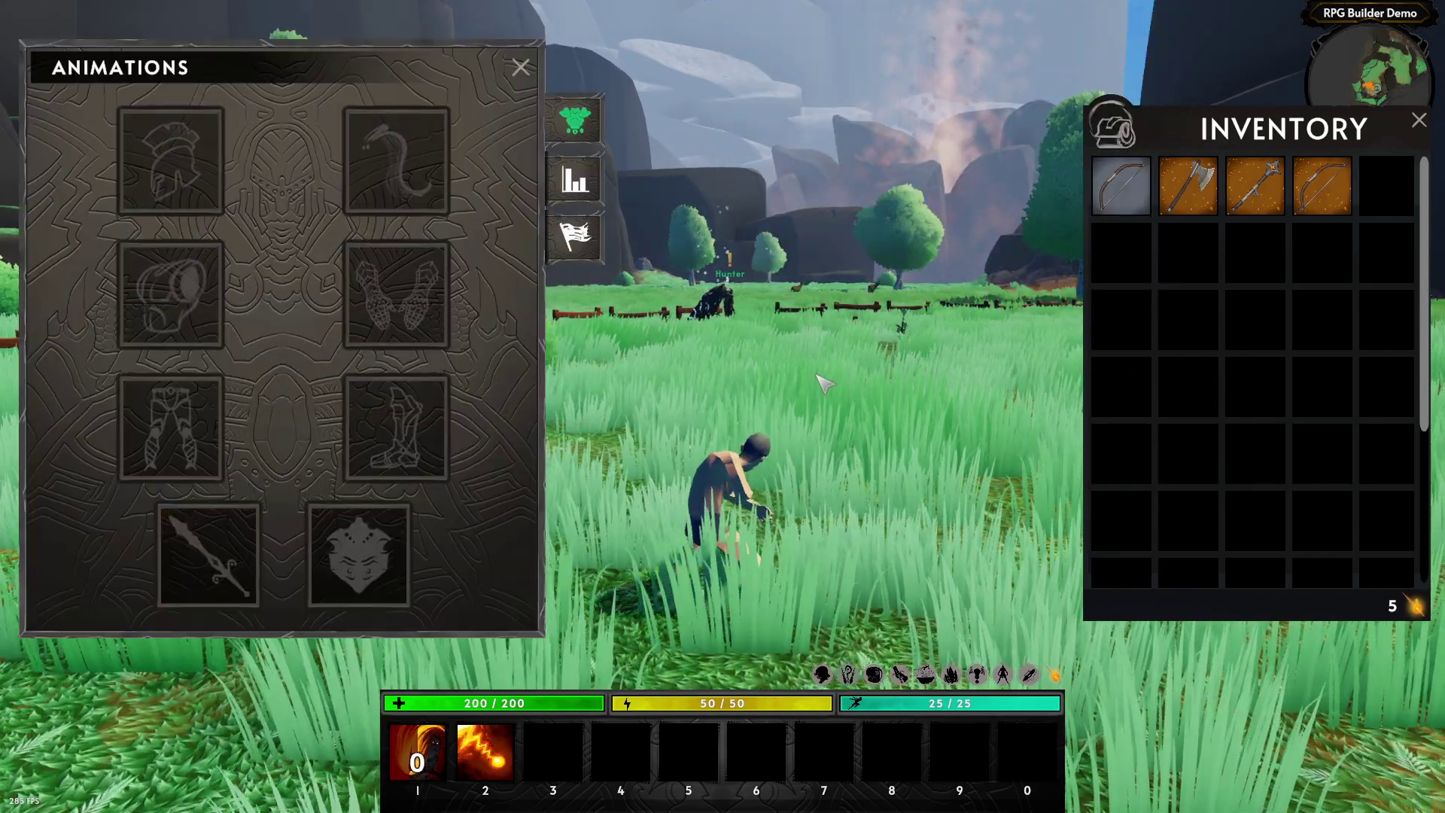
{"action": "key", "text": "Escape"}
{"action": "right_click", "coordinate": [1255, 186]}
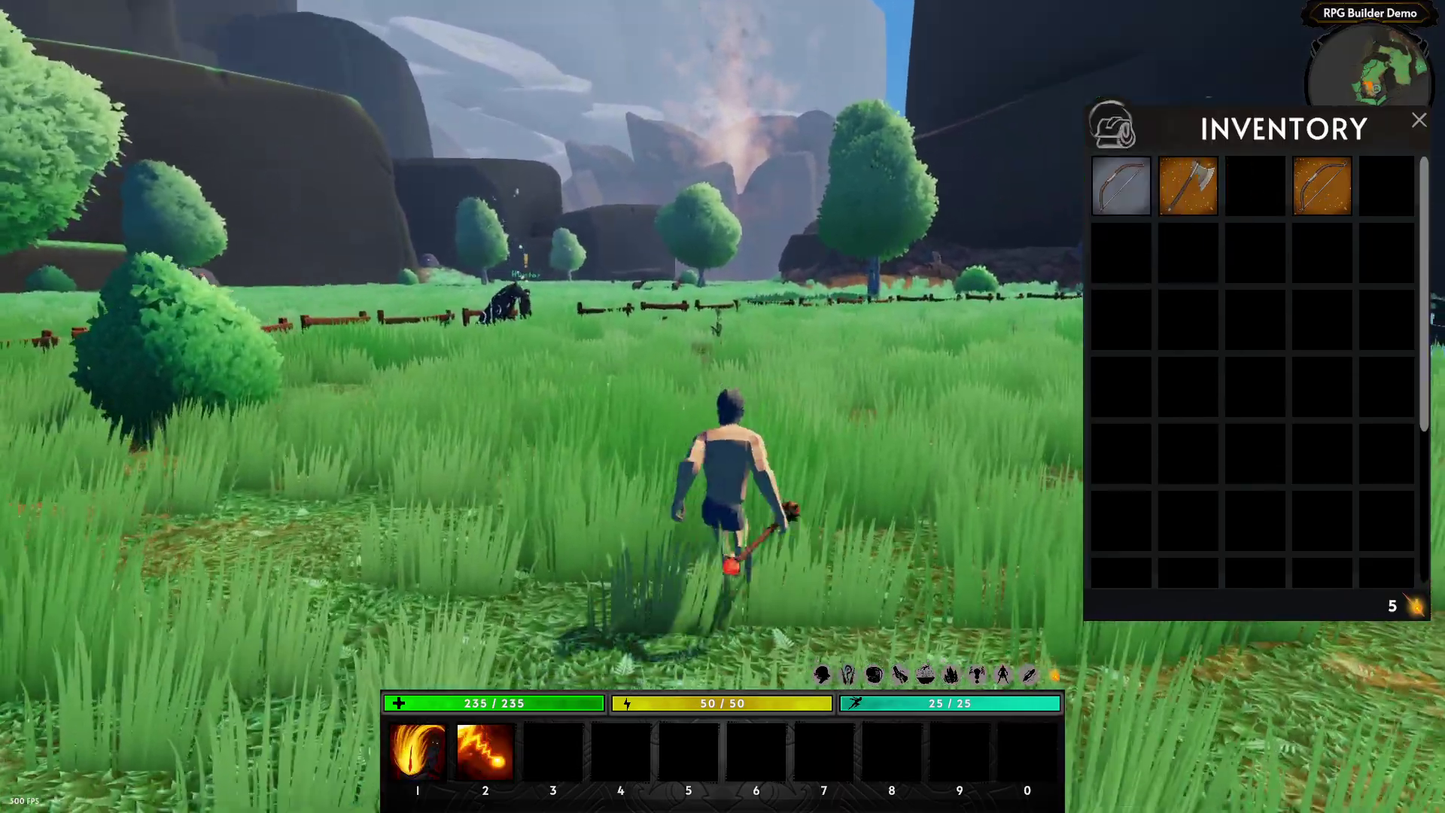
- Run the character through the meadow with the staff equipped to view its movement animations from several angles
{"action": "key", "text": "w"}
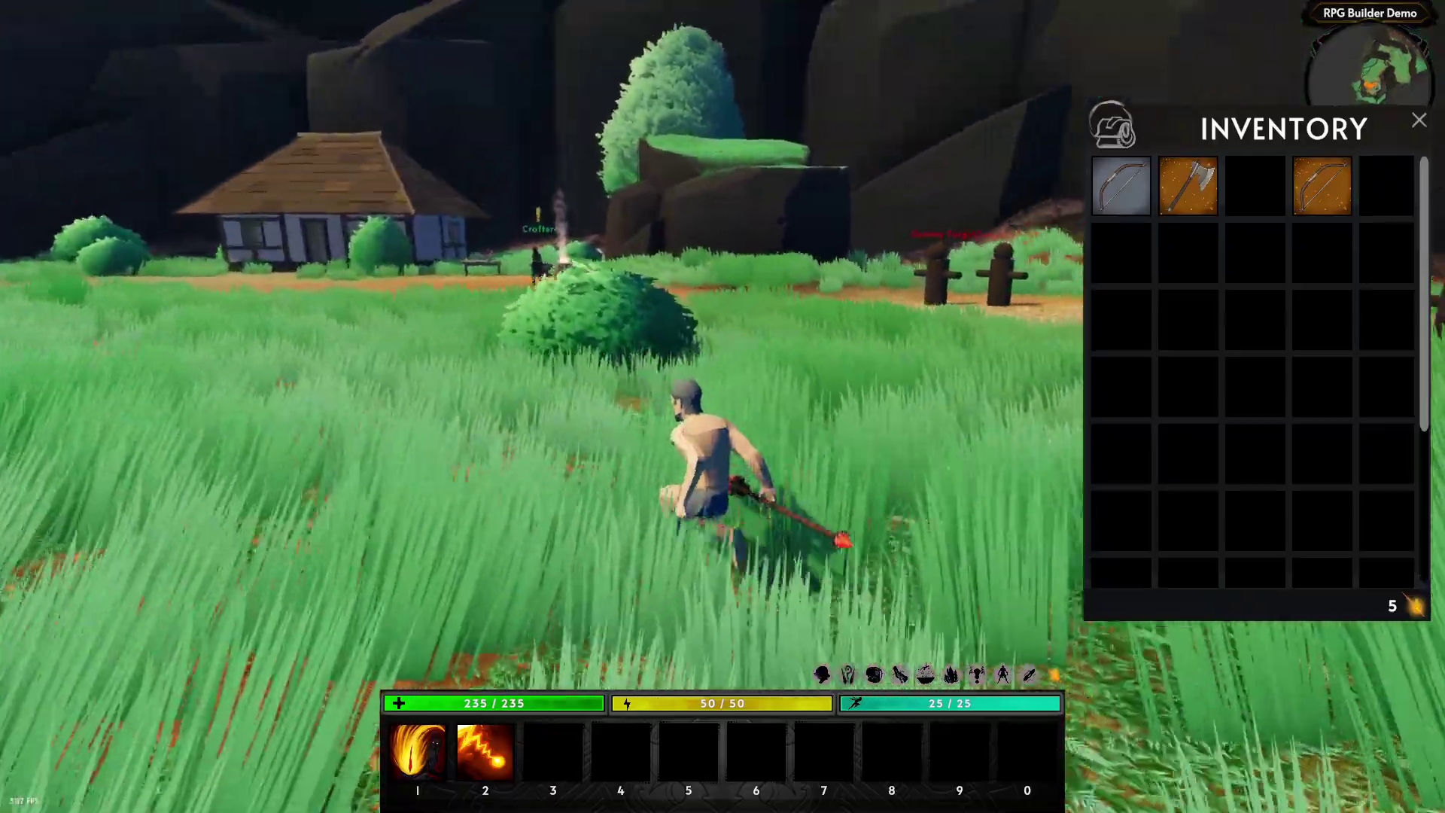
{"action": "key", "text": "w"}
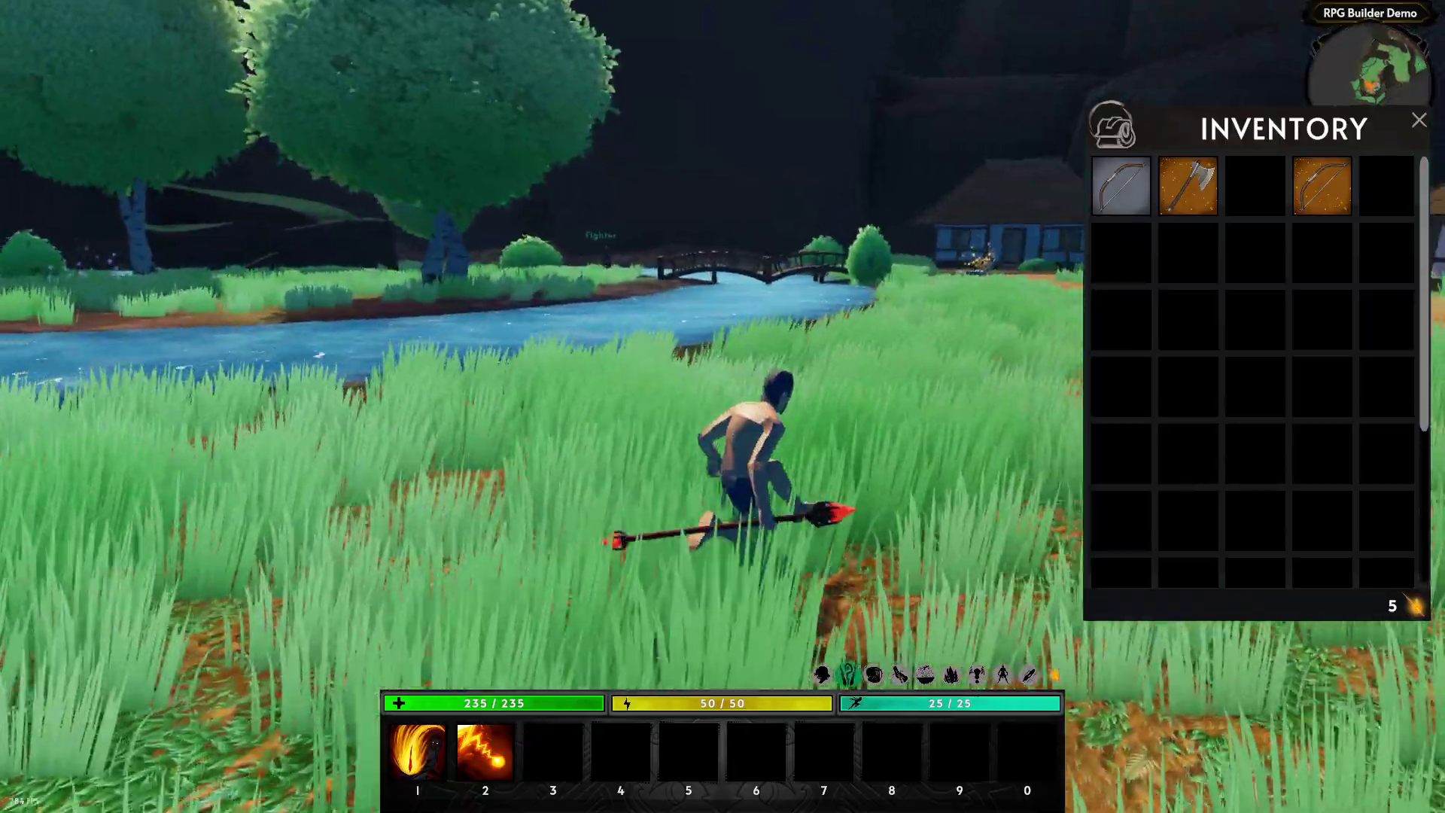
{"action": "right_click_drag", "start_coordinate": [723, 407], "coordinate": [797, 406]}
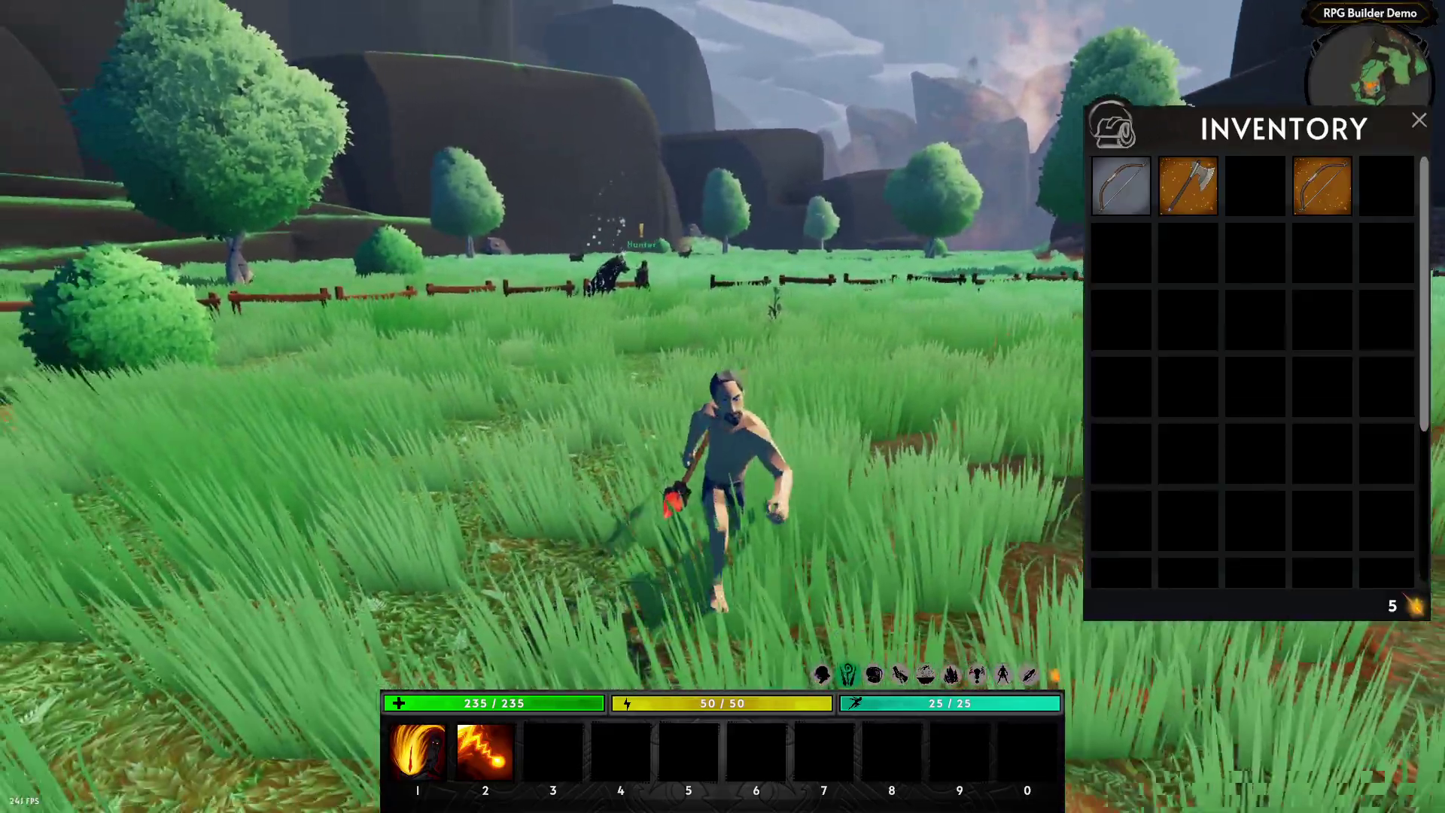
{"action": "right_click_drag", "start_coordinate": [722, 407], "coordinate": [647, 407]}
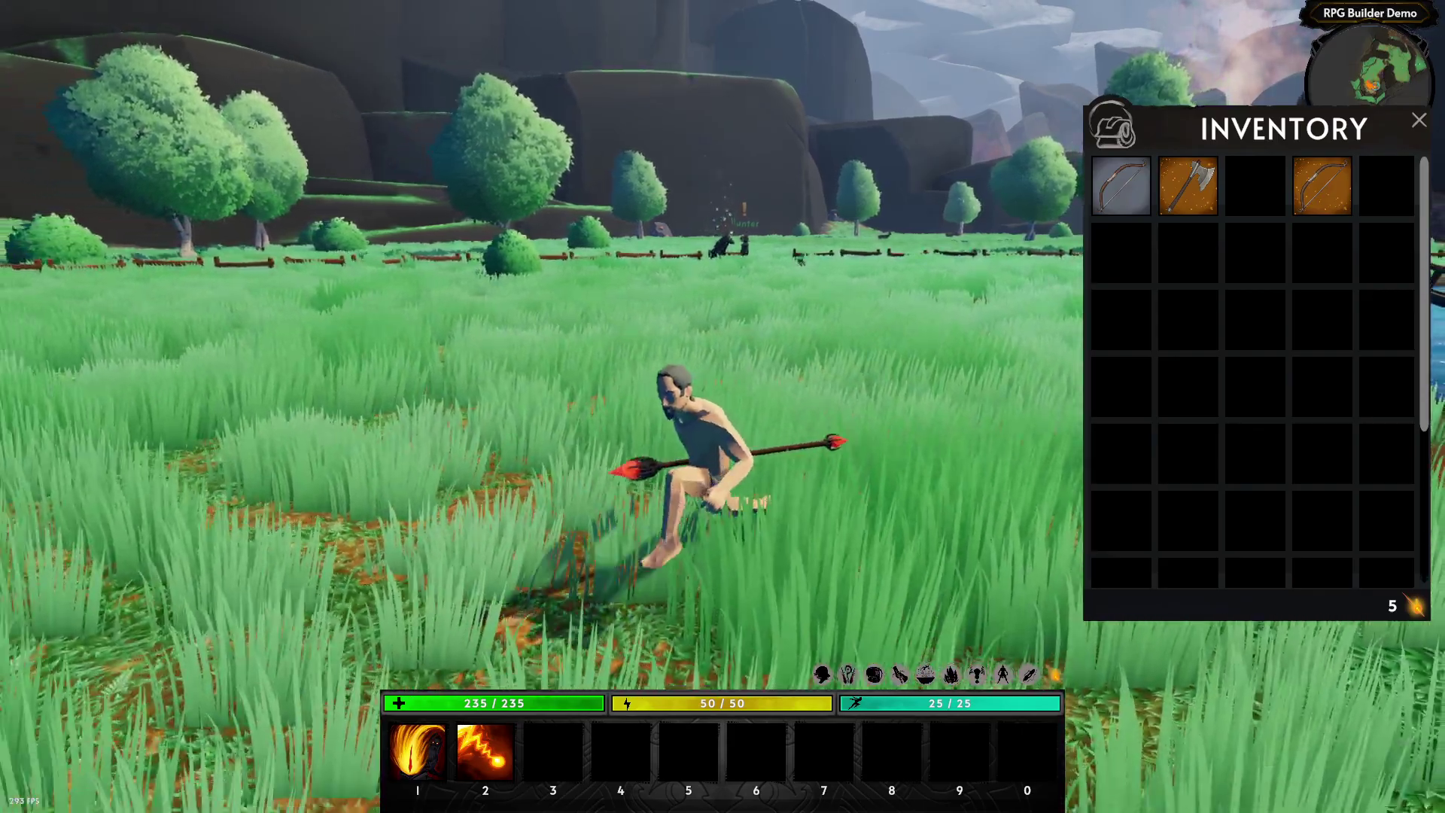
{"action": "key", "text": "w"}
{"action": "right_click_drag", "start_coordinate": [722, 406], "coordinate": [797, 380]}
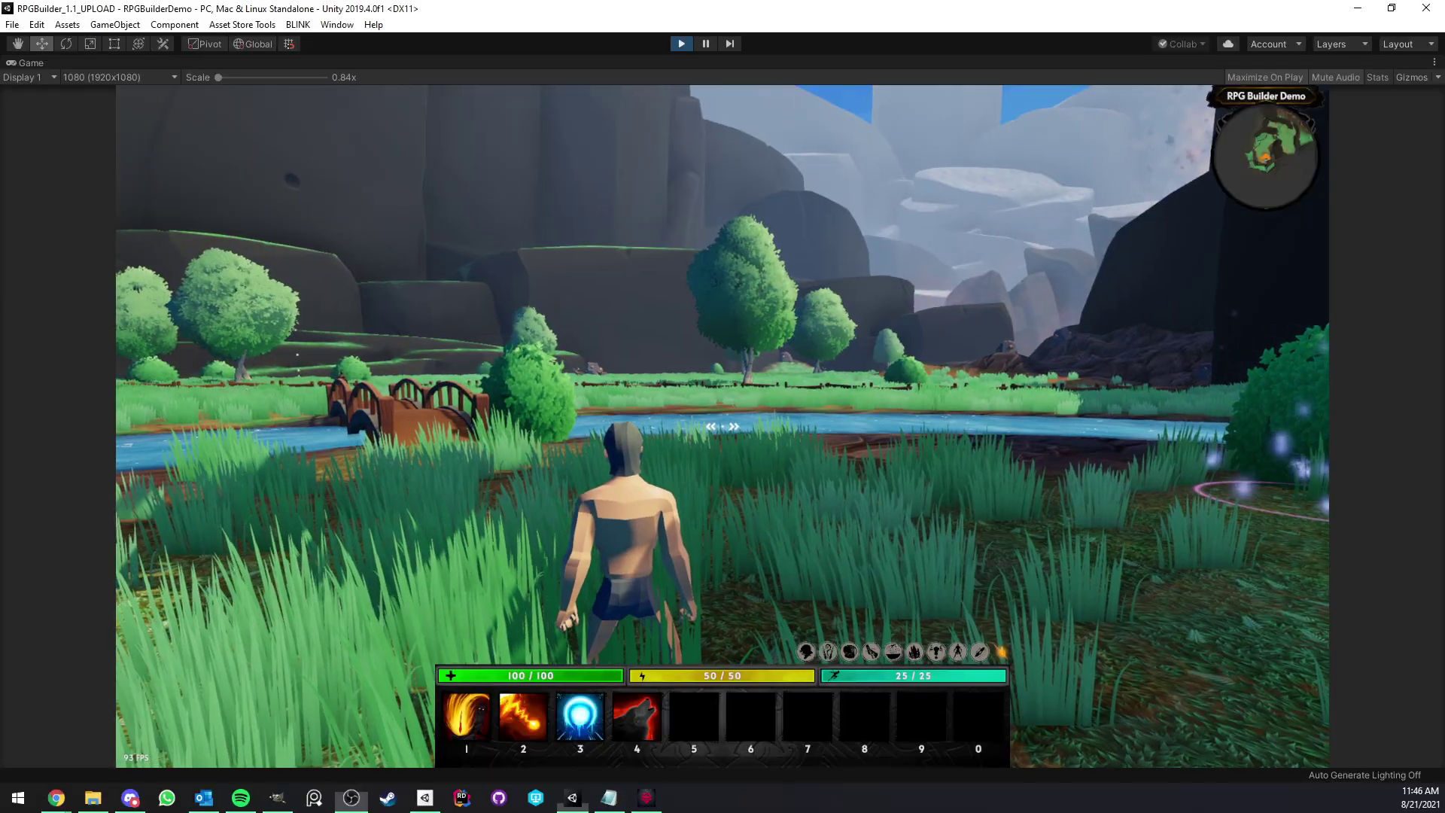
- Move the unarmed character forward, backward and sideways in the riverside grass to test its directional movement in play mode
{"action": "right_click_drag", "start_coordinate": [723, 426], "coordinate": [677, 407]}
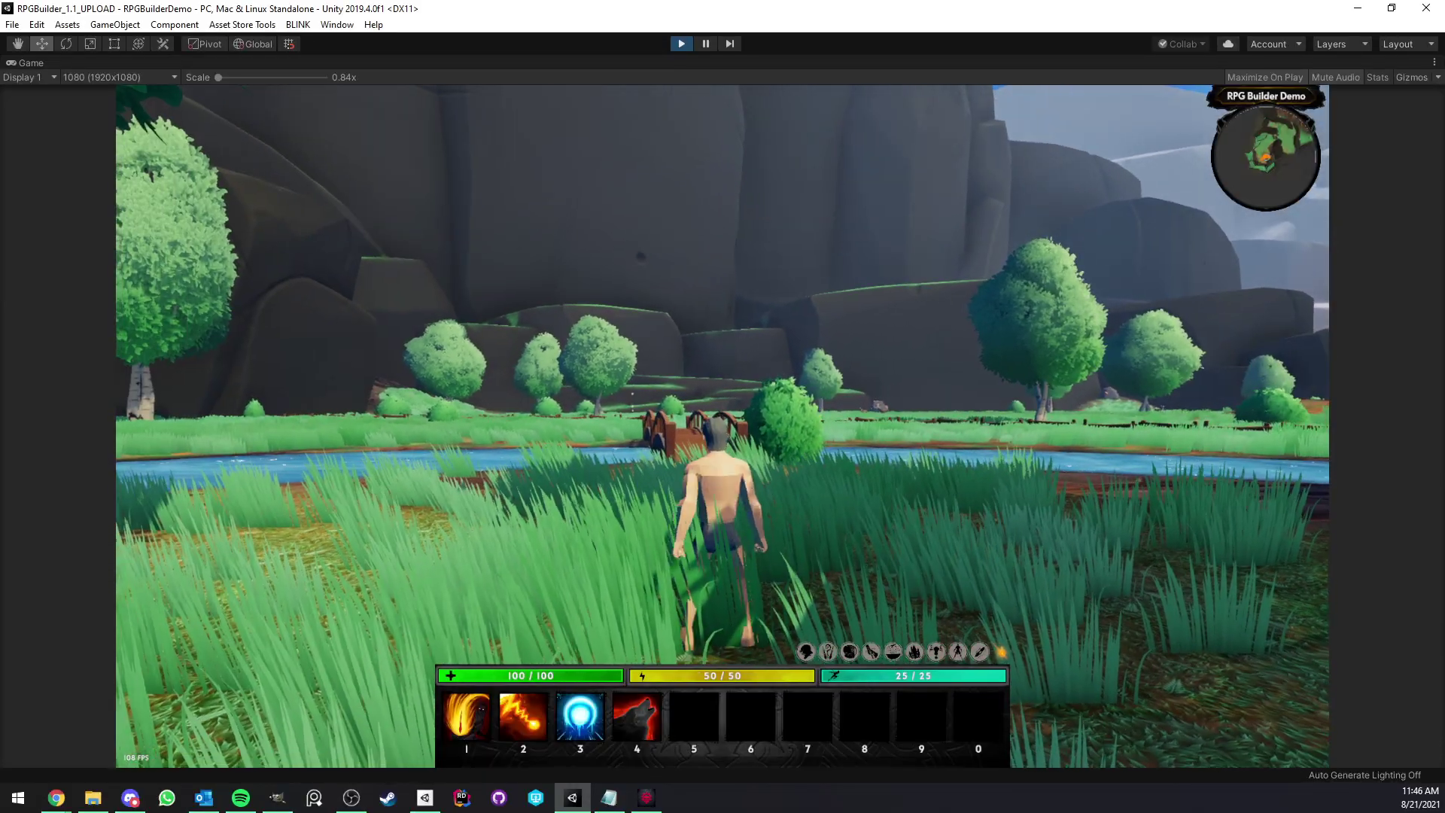
{"action": "key", "text": "w"}
{"action": "key", "text": "a"}
{"action": "key", "text": "s"}
{"action": "key", "text": "d"}
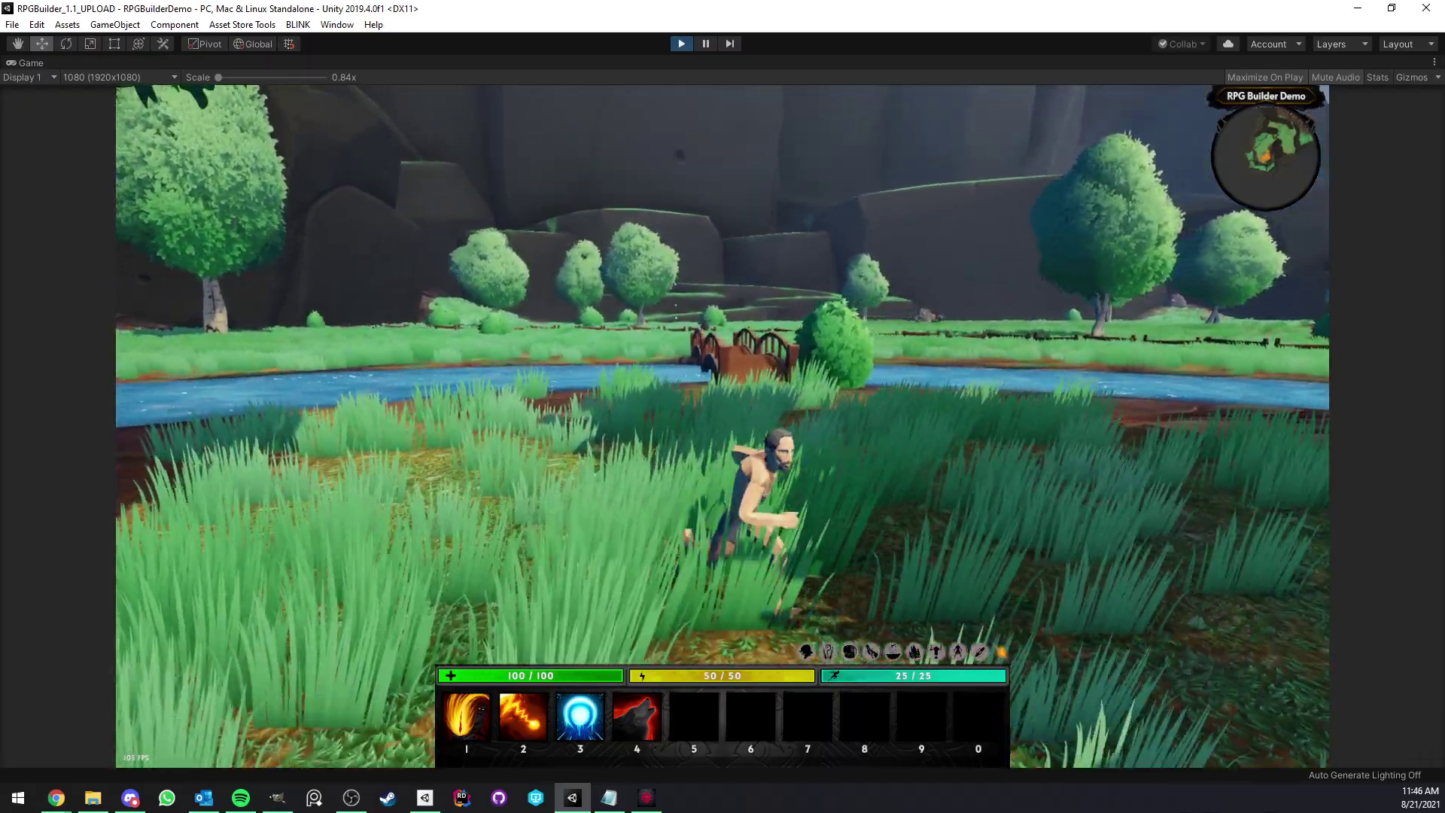
{"action": "key", "text": "w"}
{"action": "key", "text": "a"}
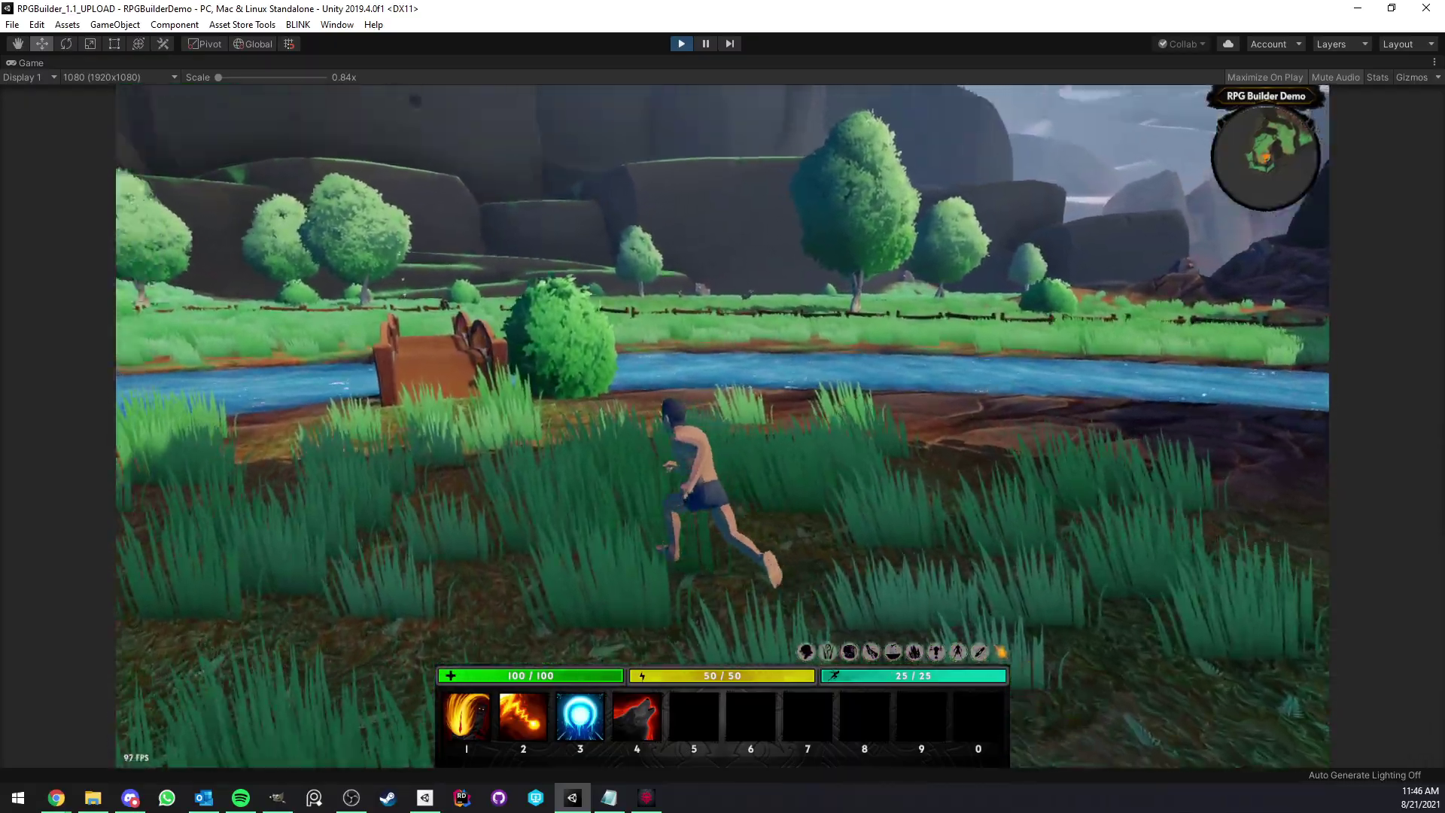
- Run the character from the grass into the river, changing direction in the water to test the movement controls
{"action": "key", "text": "w"}
{"action": "key", "text": "d"}
{"action": "key", "text": "w"}
{"action": "key", "text": "d"}
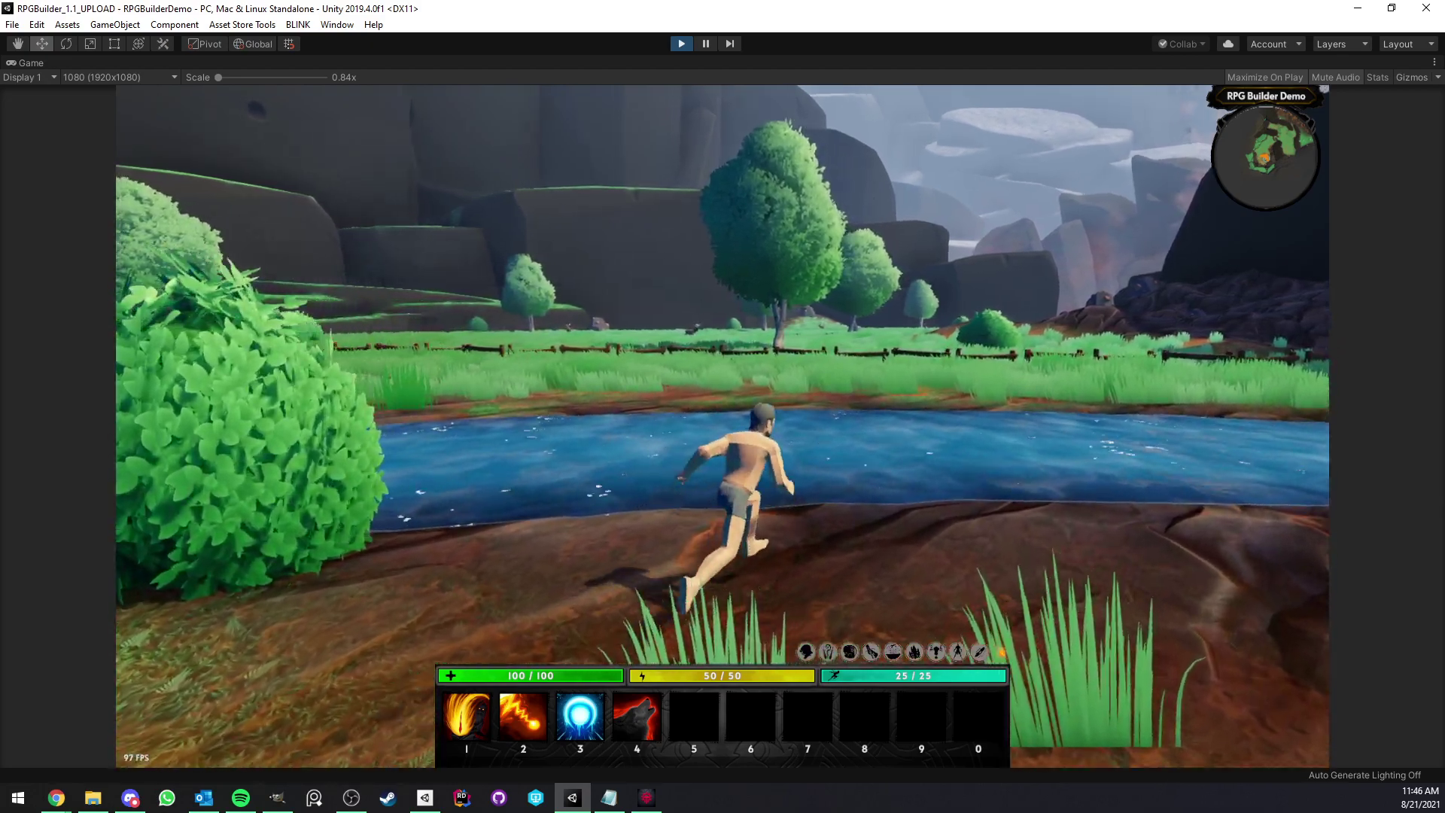
{"action": "key", "text": "w"}
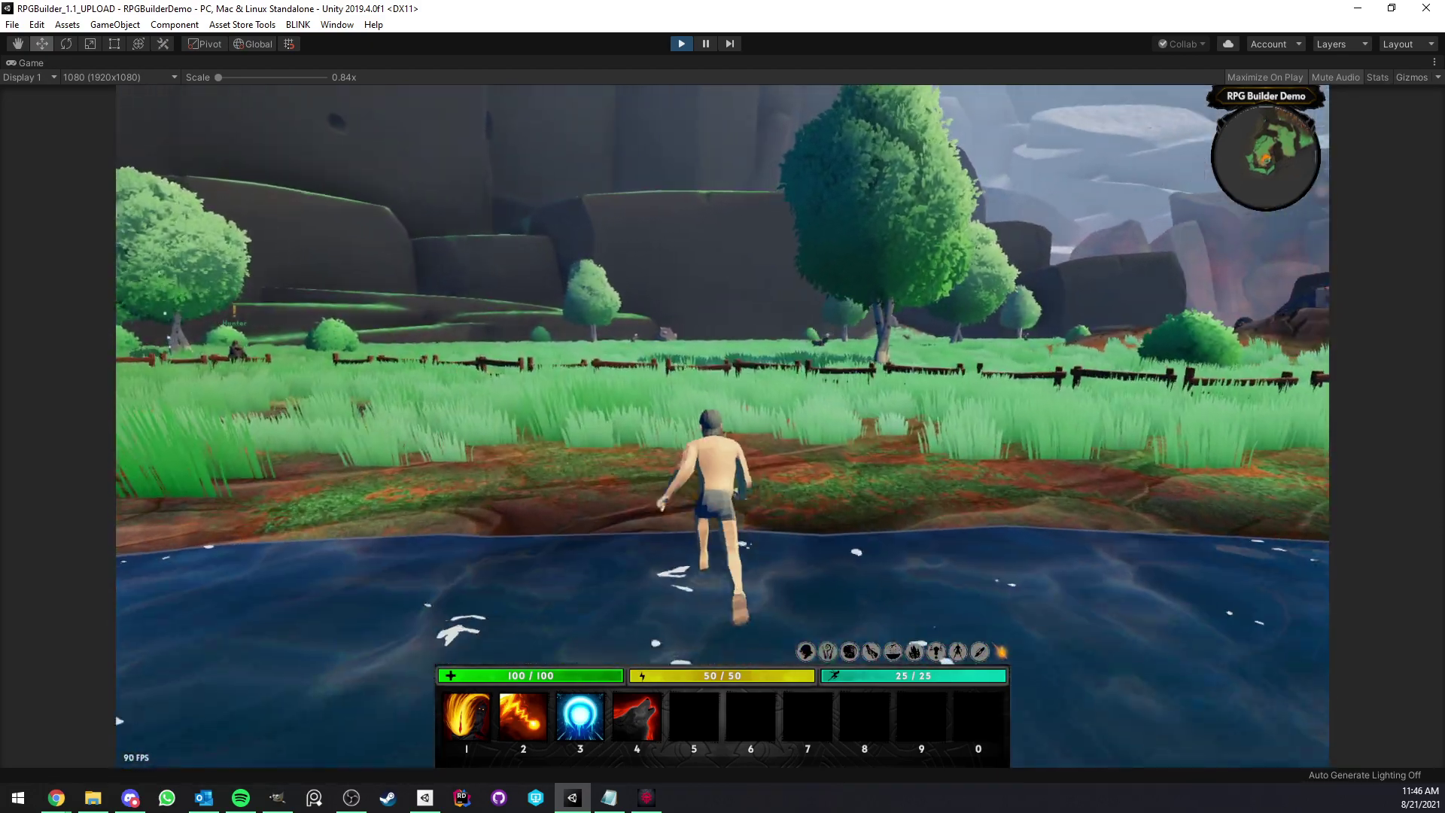
{"action": "key", "text": "d"}
{"action": "key", "text": "s"}
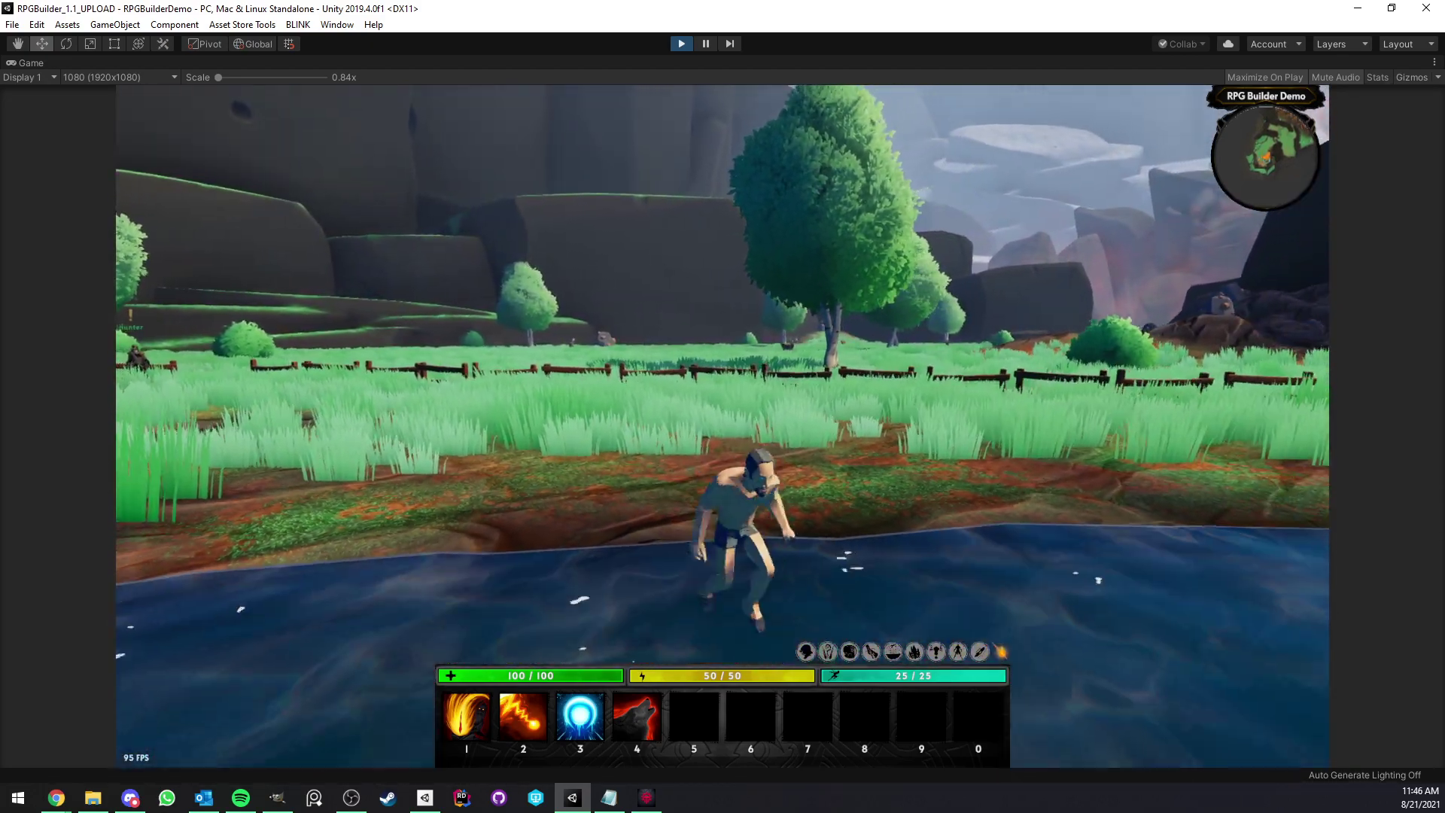
{"action": "key", "text": "w"}
{"action": "key", "text": "w"}
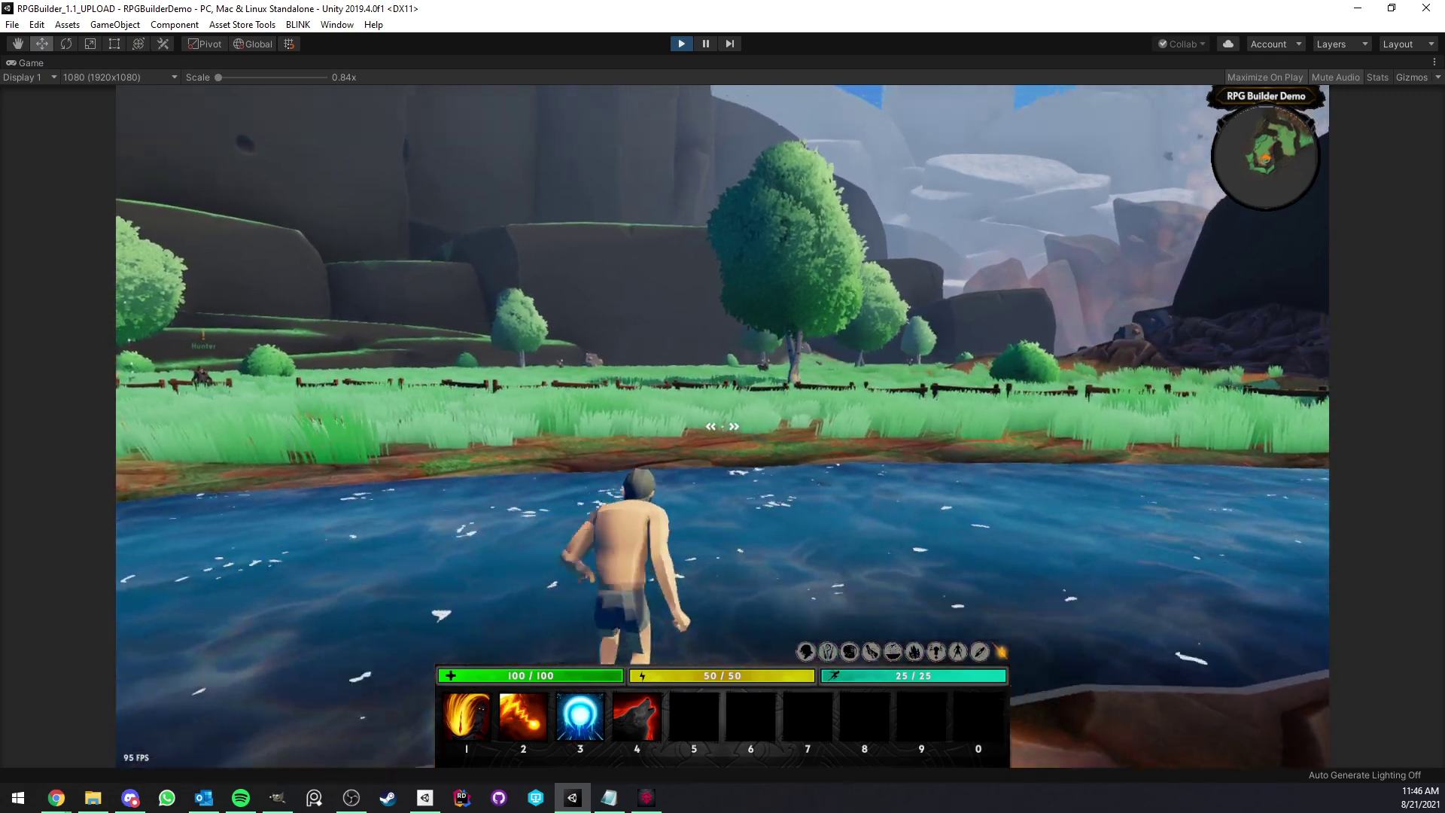
{"action": "key", "text": "w"}
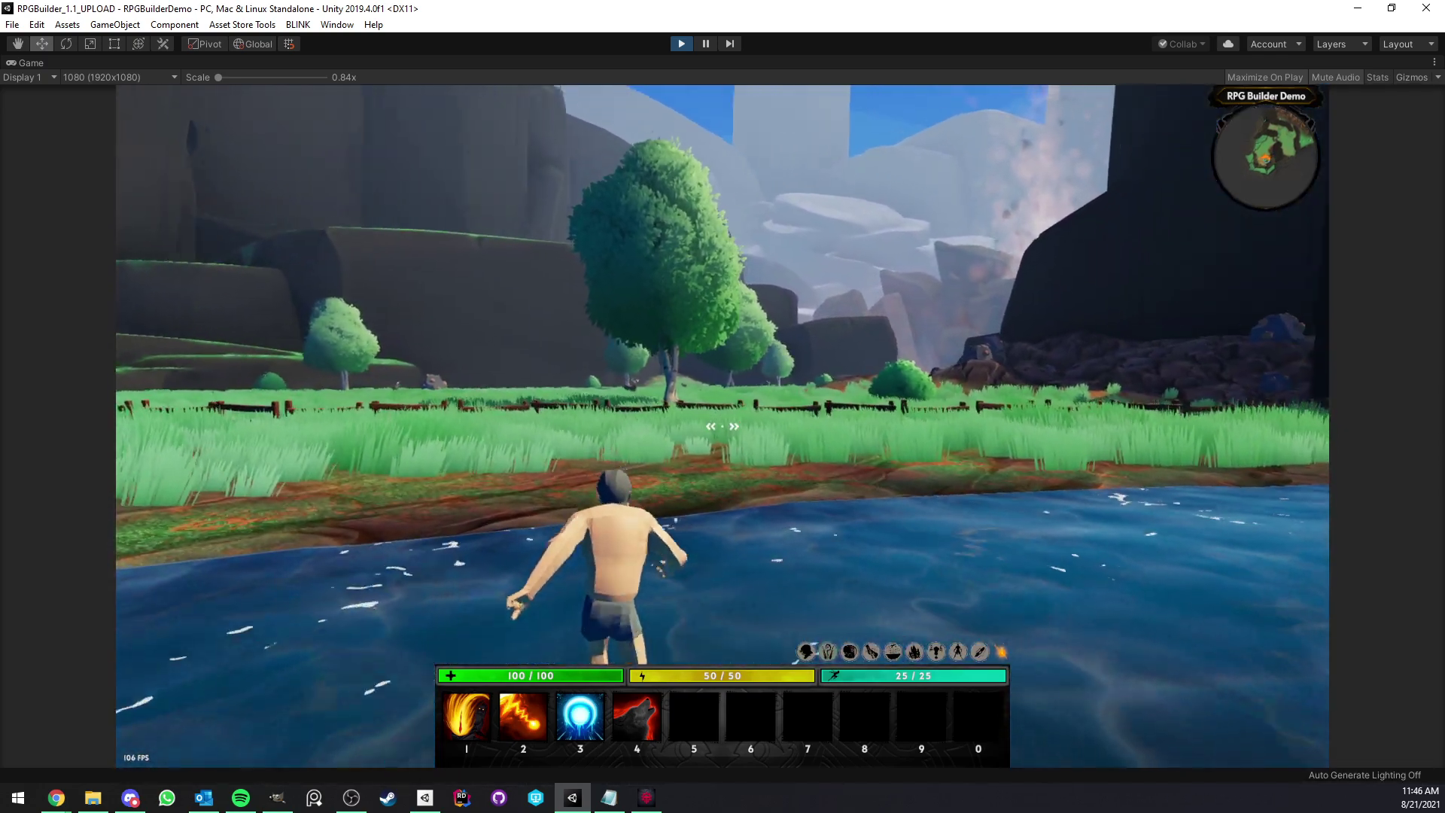
- Use the first action bar ability in the river and run the character out onto the meadow
{"action": "key", "text": "1"}
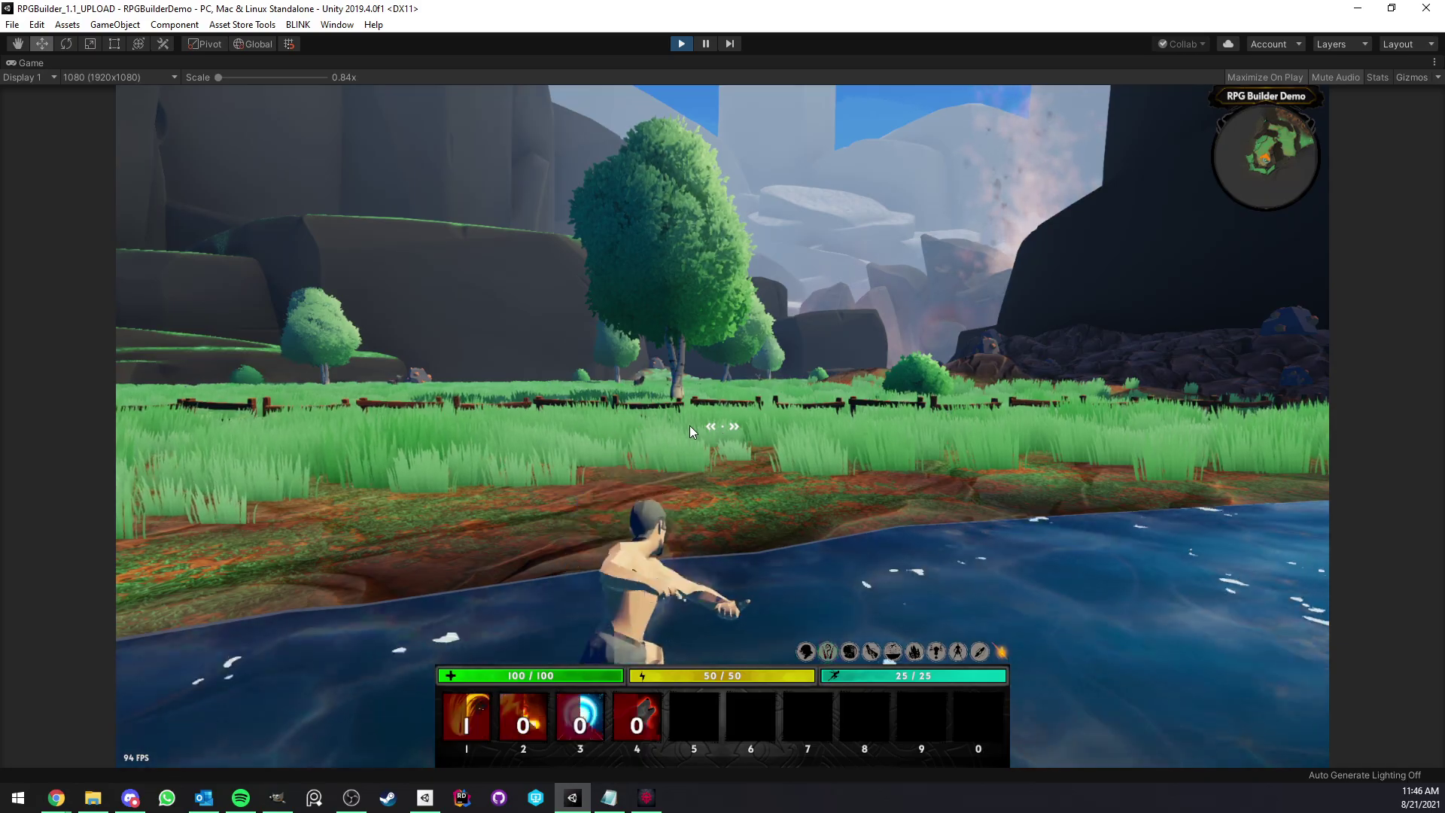
{"action": "key", "text": "w"}
{"action": "key", "text": "w"}
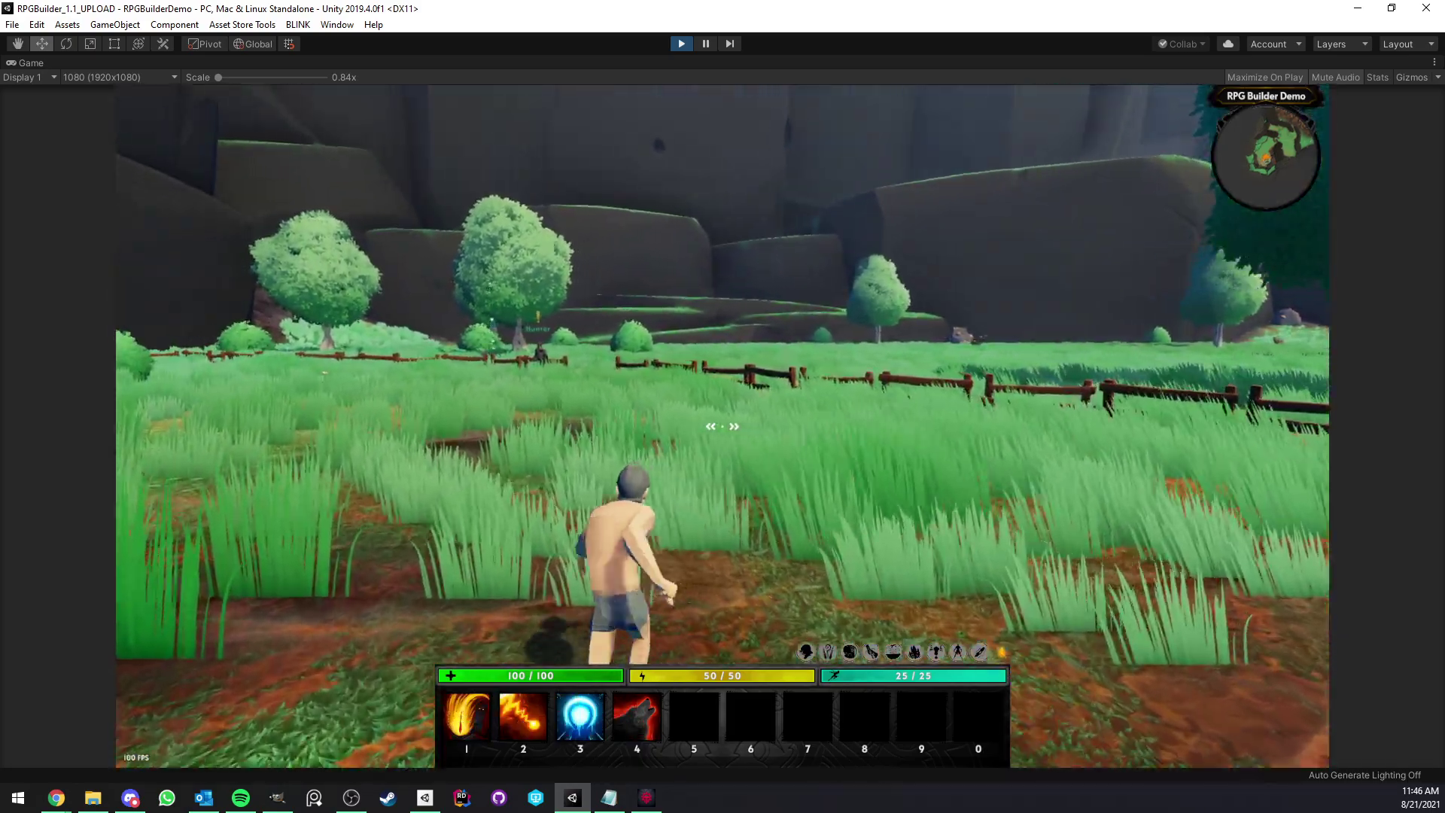
{"action": "key", "text": "w"}
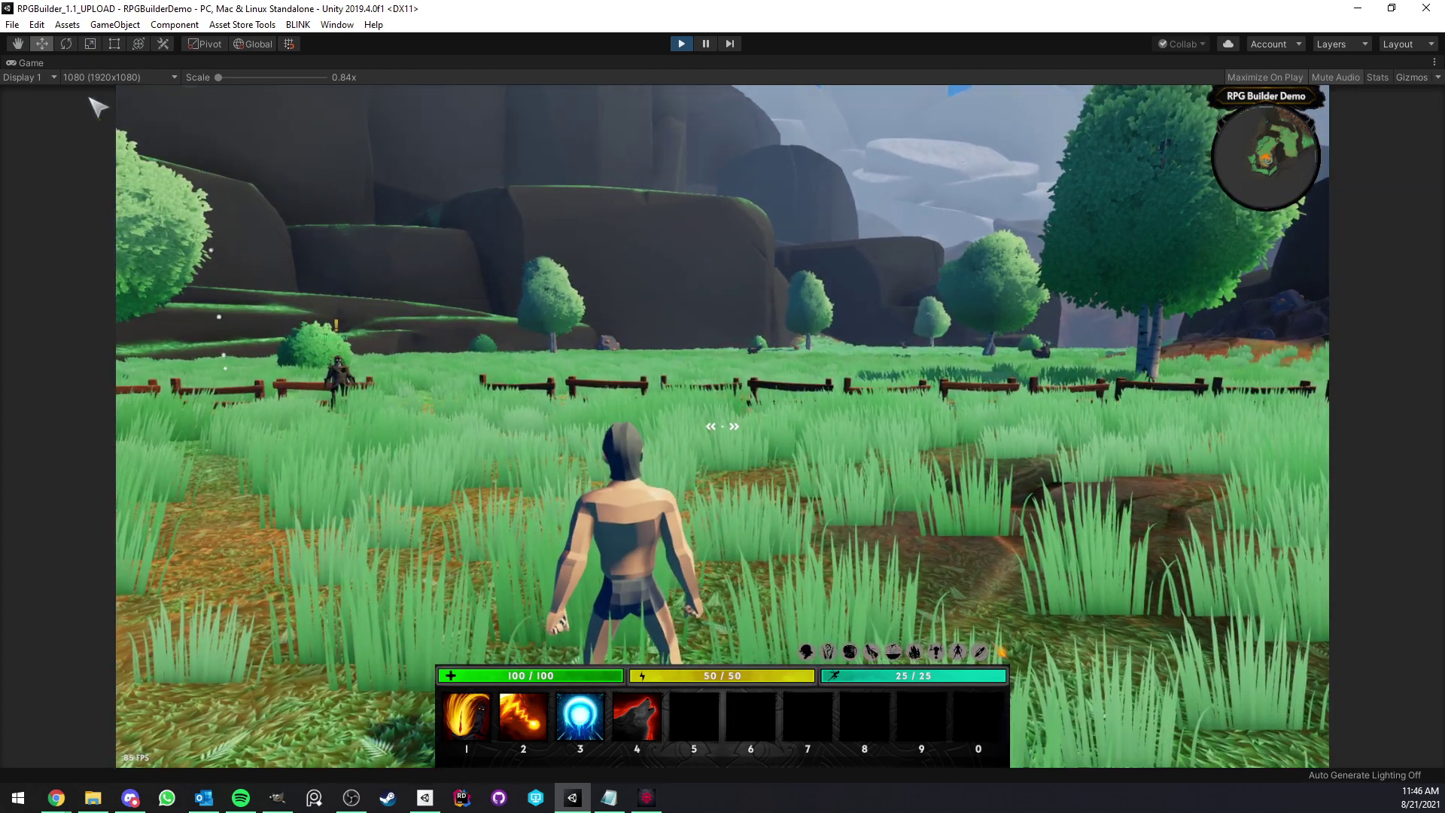
- Restore the maximized Game view to the normal editor layout while play mode keeps running
{"action": "right_click", "coordinate": [54, 65]}
{"action": "left_click", "coordinate": [118, 117]}
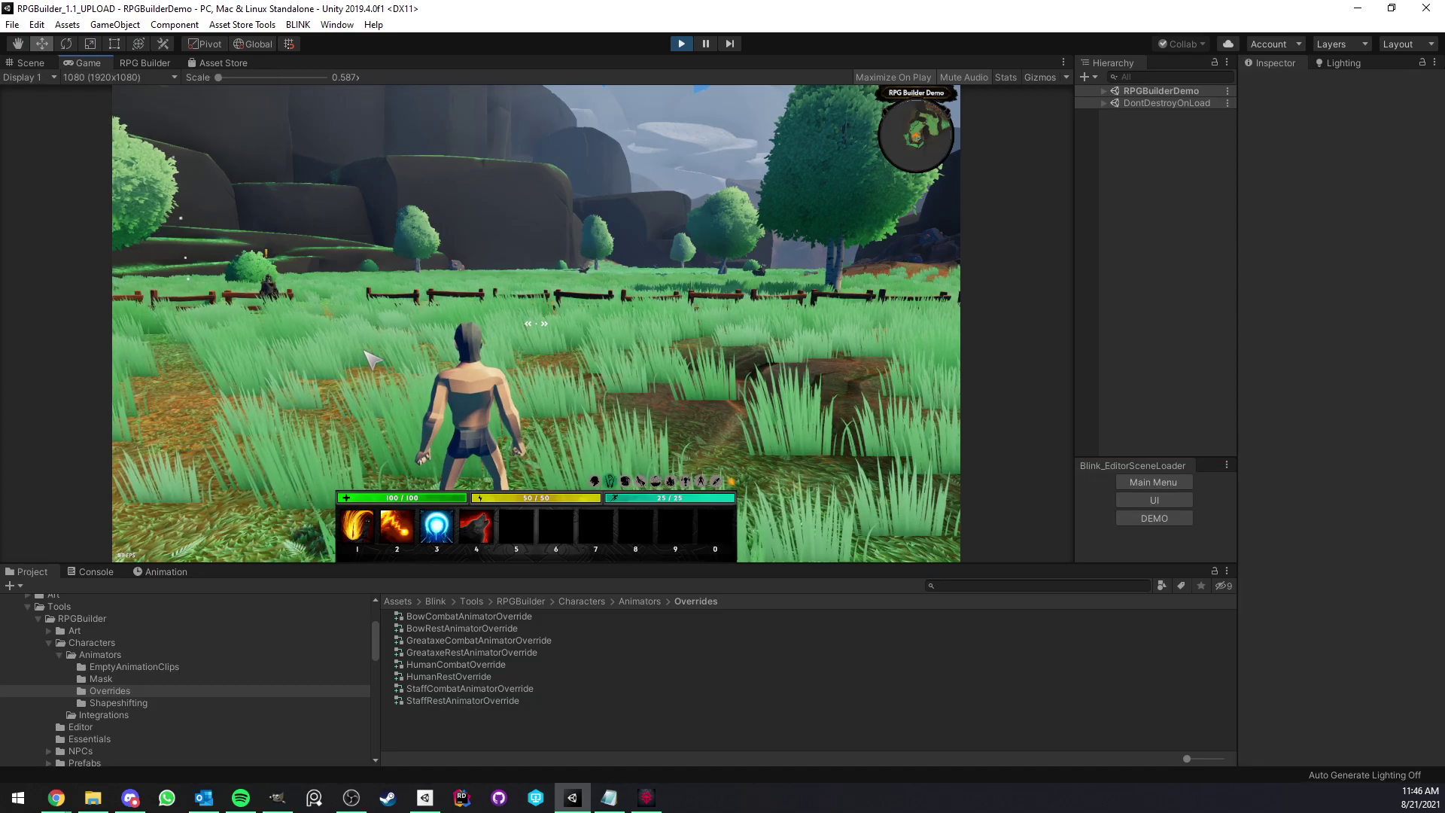
{"action": "left_click", "coordinate": [366, 352]}
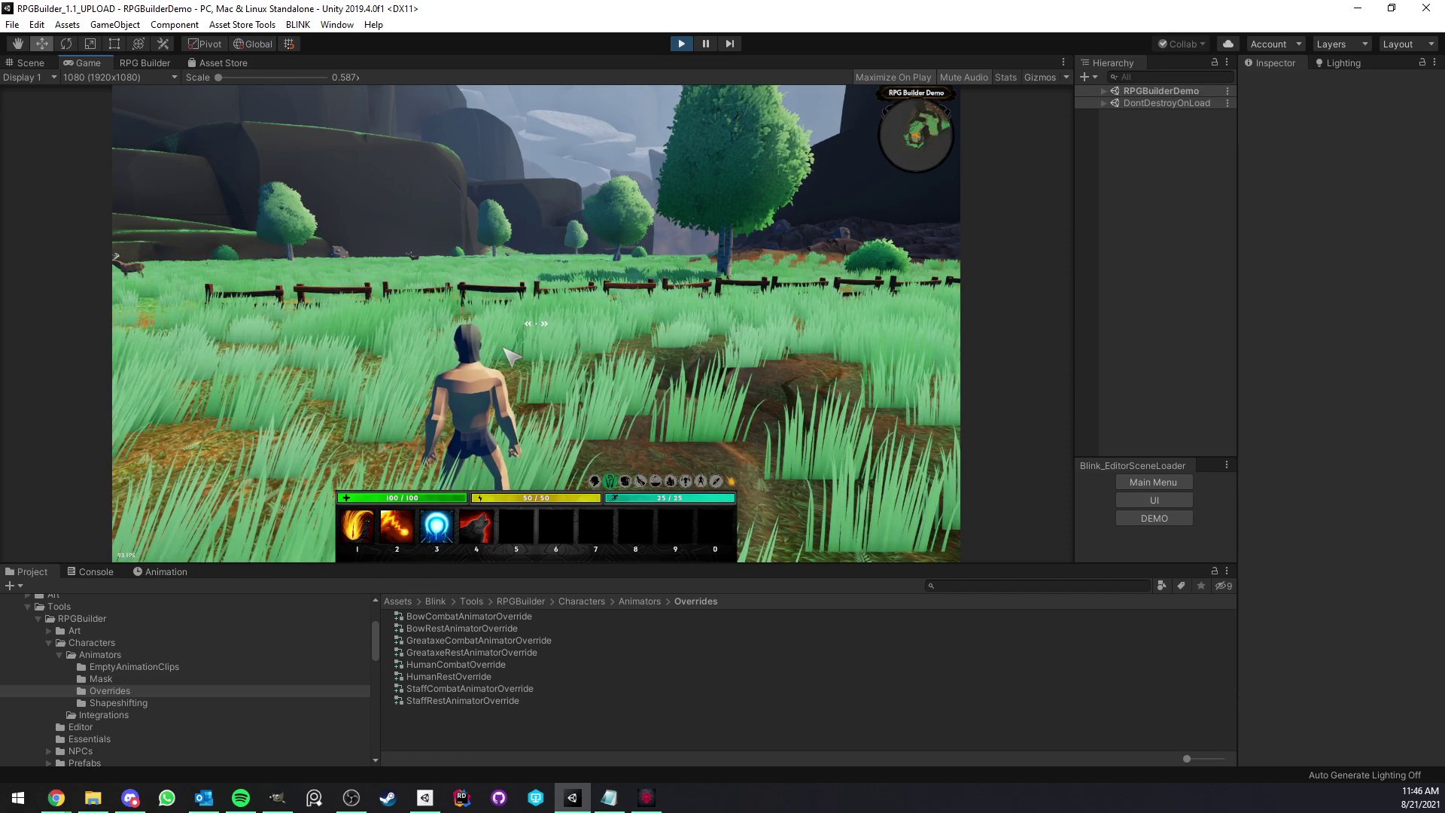
- Inspect the animation clips assigned in GreataxeCombatAnimatorOverride, clear the selection and return focus to the running game
{"action": "left_click", "coordinate": [467, 641]}
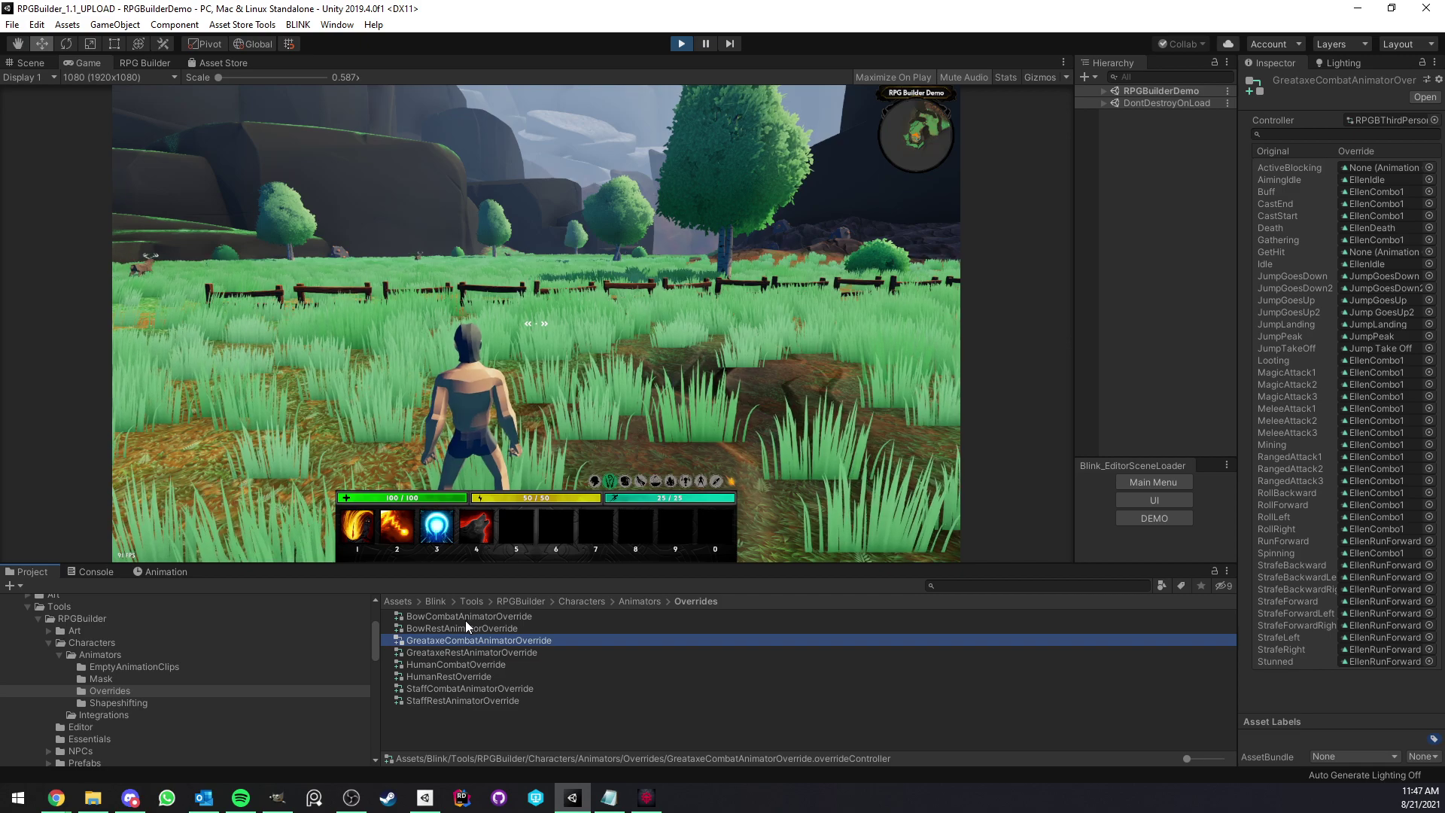
{"action": "left_click", "coordinate": [450, 729]}
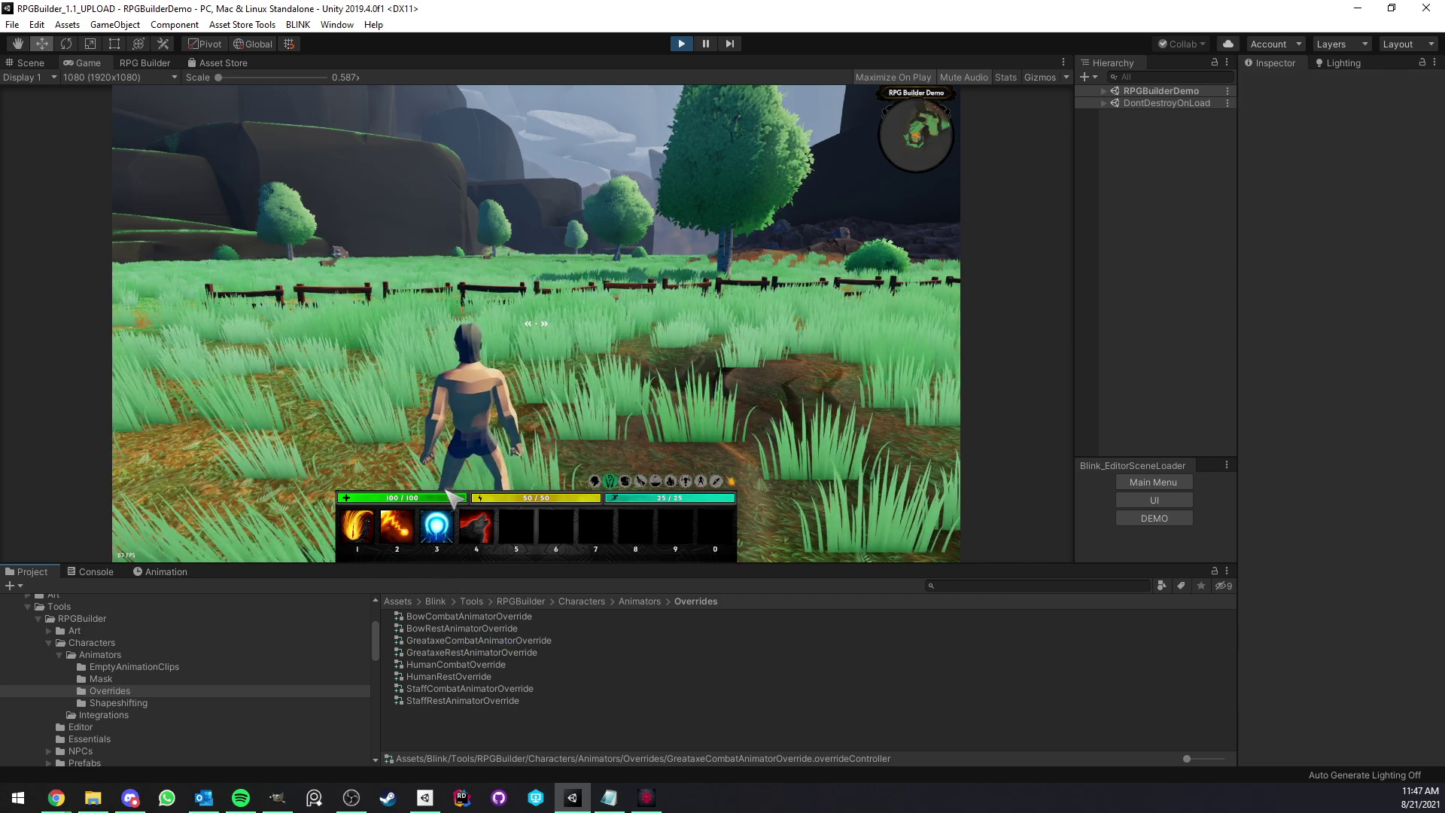
{"action": "left_click", "coordinate": [511, 346]}
{"action": "key", "text": "alt"}
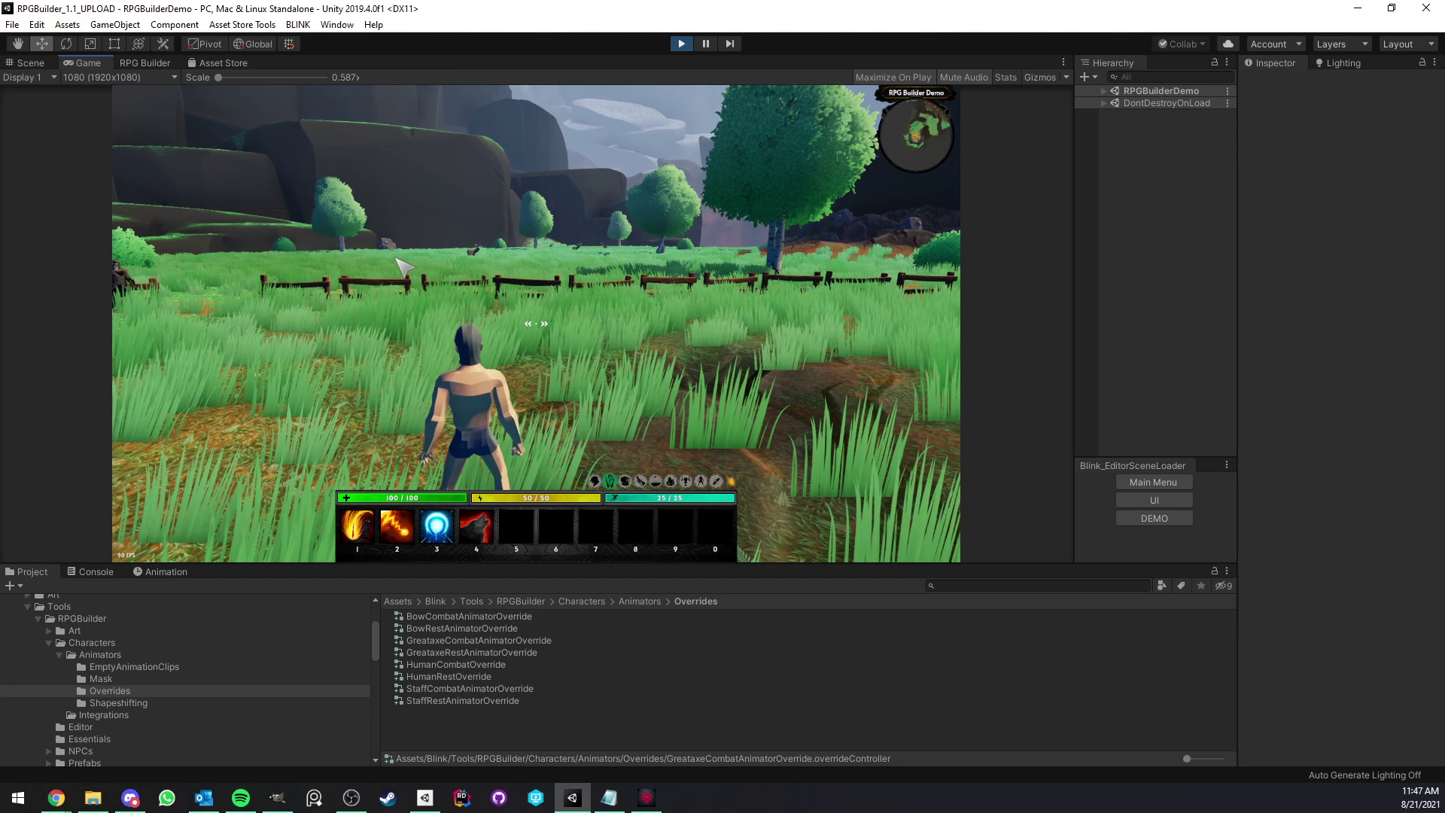
- Collapse the Characters and Blink folders and show the contents of Crafting Mecanim Animation Pack under ExplosiveLLC
{"action": "left_click", "coordinate": [49, 643]}
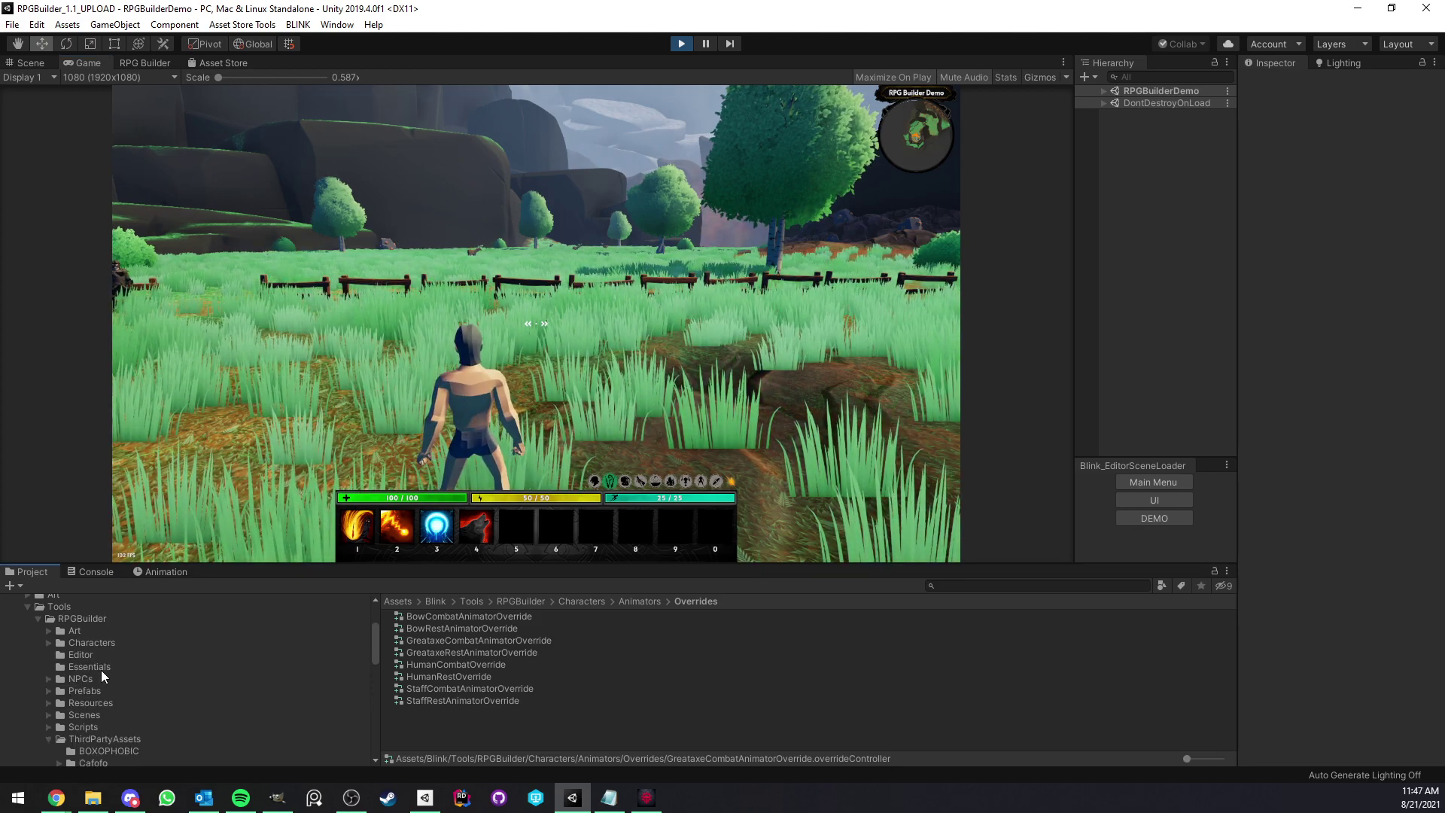
{"action": "scroll", "coordinate": [39, 626], "scroll_direction": "up", "scroll_amount": 1}
{"action": "left_click", "coordinate": [17, 627]}
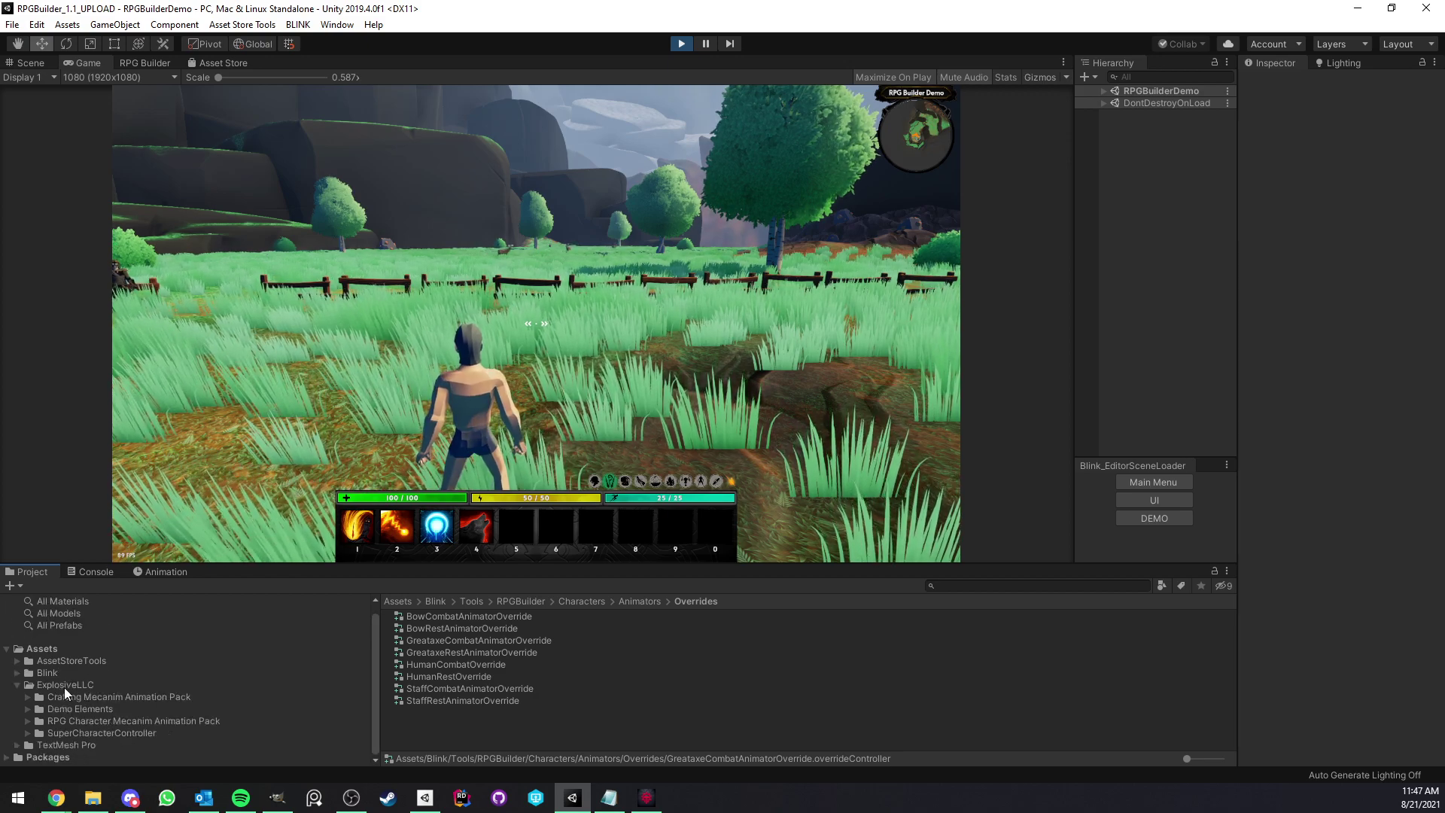
{"action": "left_click", "coordinate": [79, 697]}
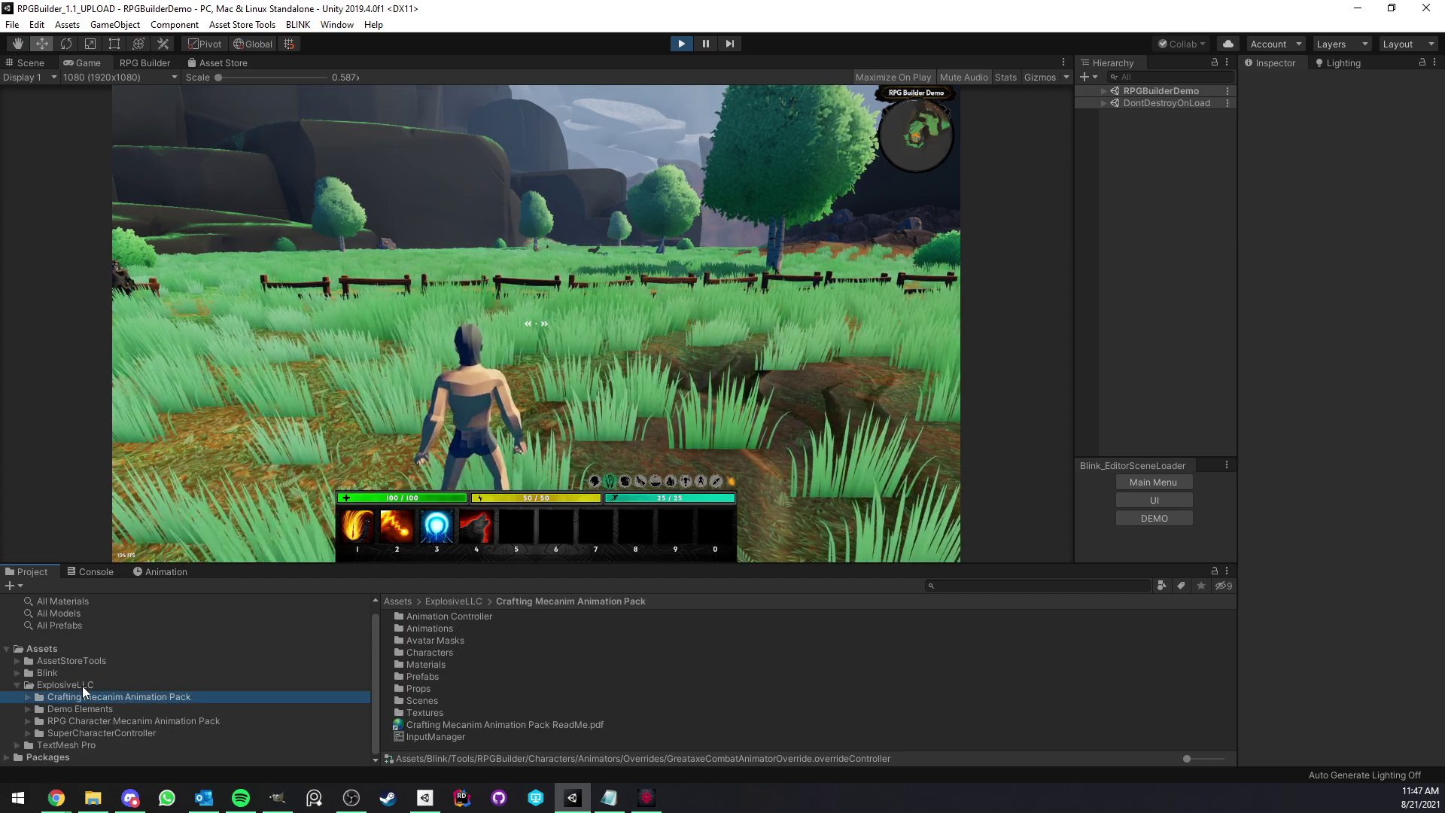
- Open the 2Hand-Axe animations folder of the RPG Character Mecanim Animation Pack and enlarge the project browser area
{"action": "left_click", "coordinate": [143, 720]}
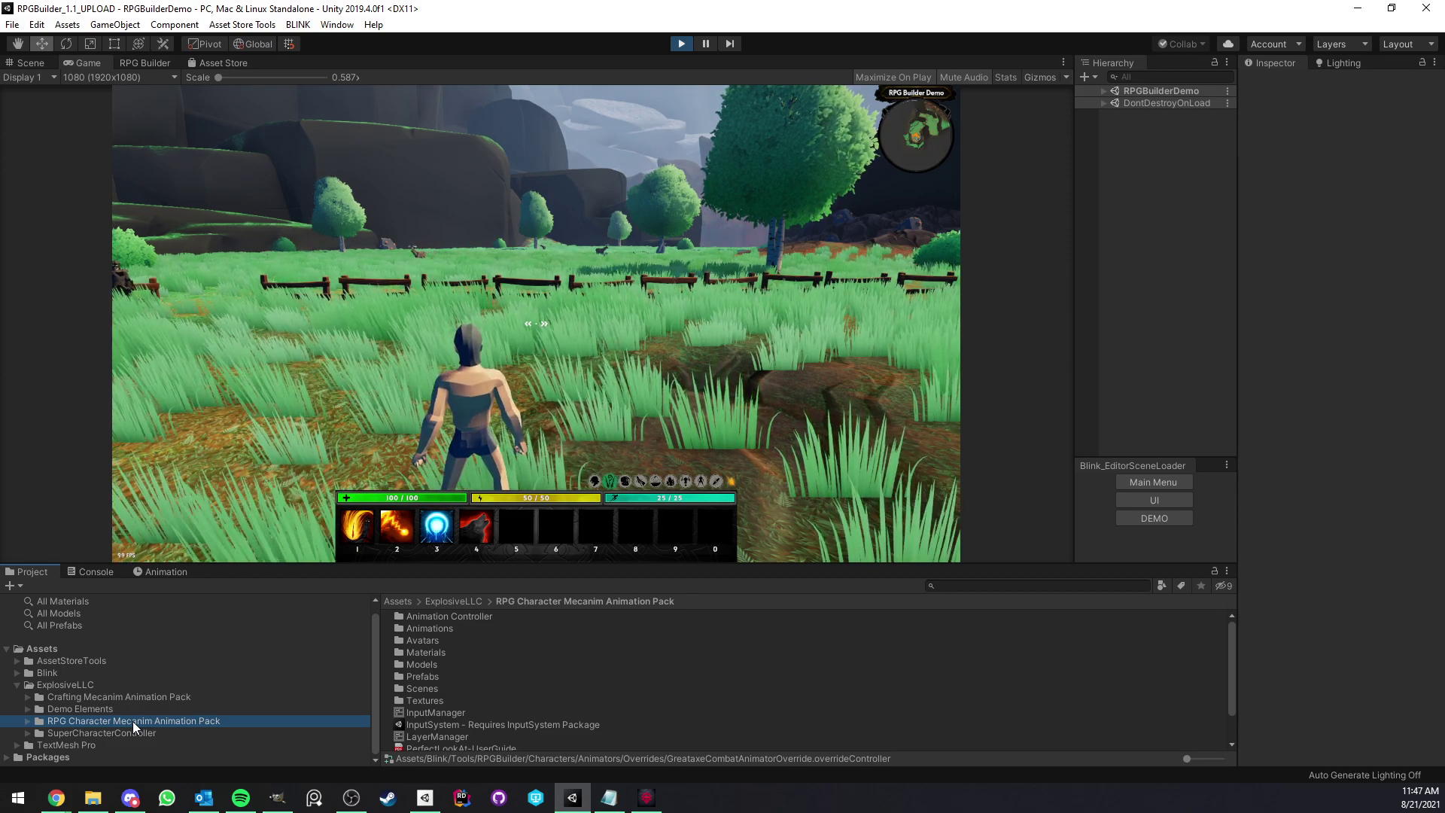
{"action": "left_click", "coordinate": [25, 725]}
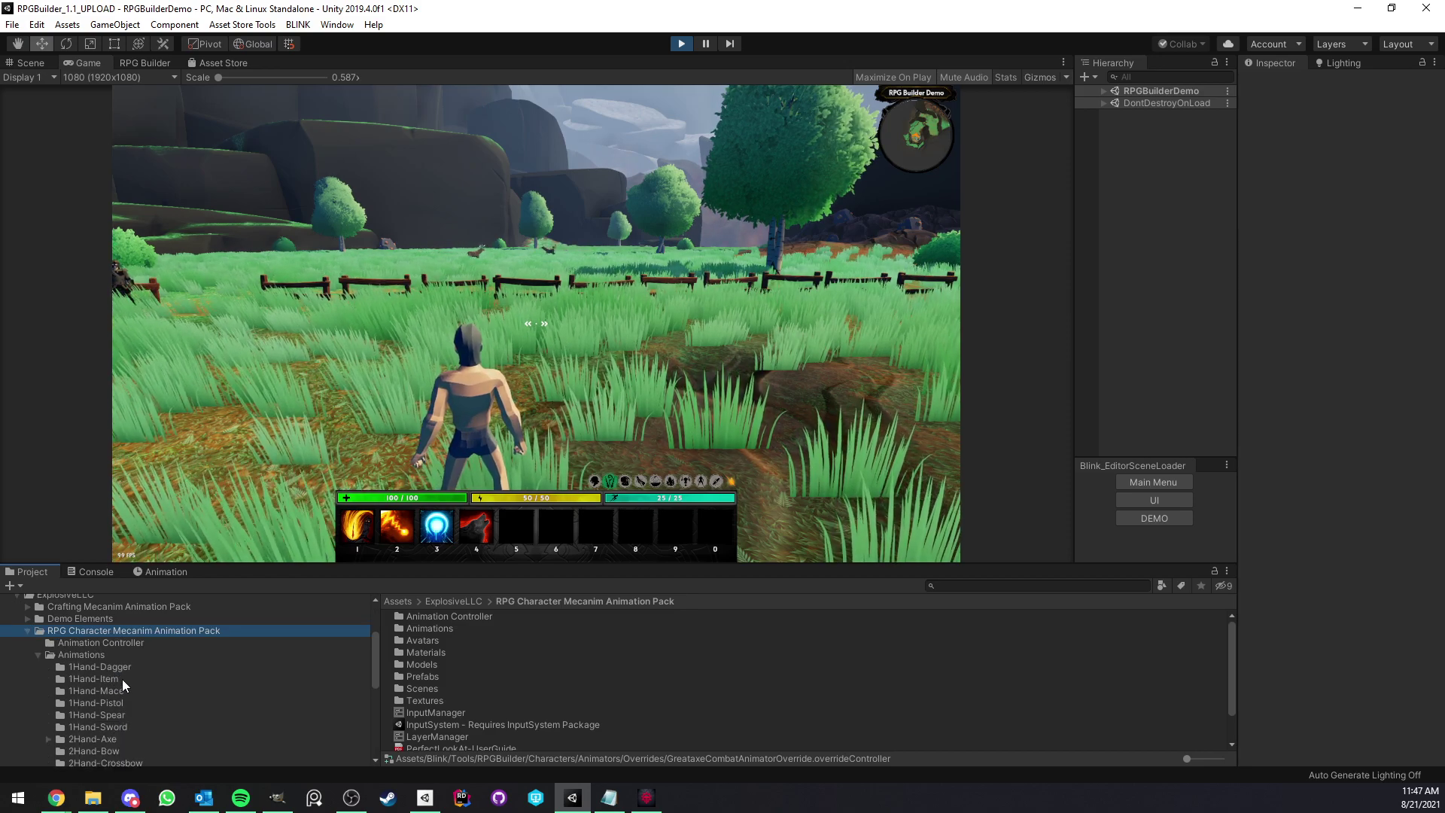
{"action": "left_click_drag", "start_coordinate": [197, 566], "coordinate": [202, 526]}
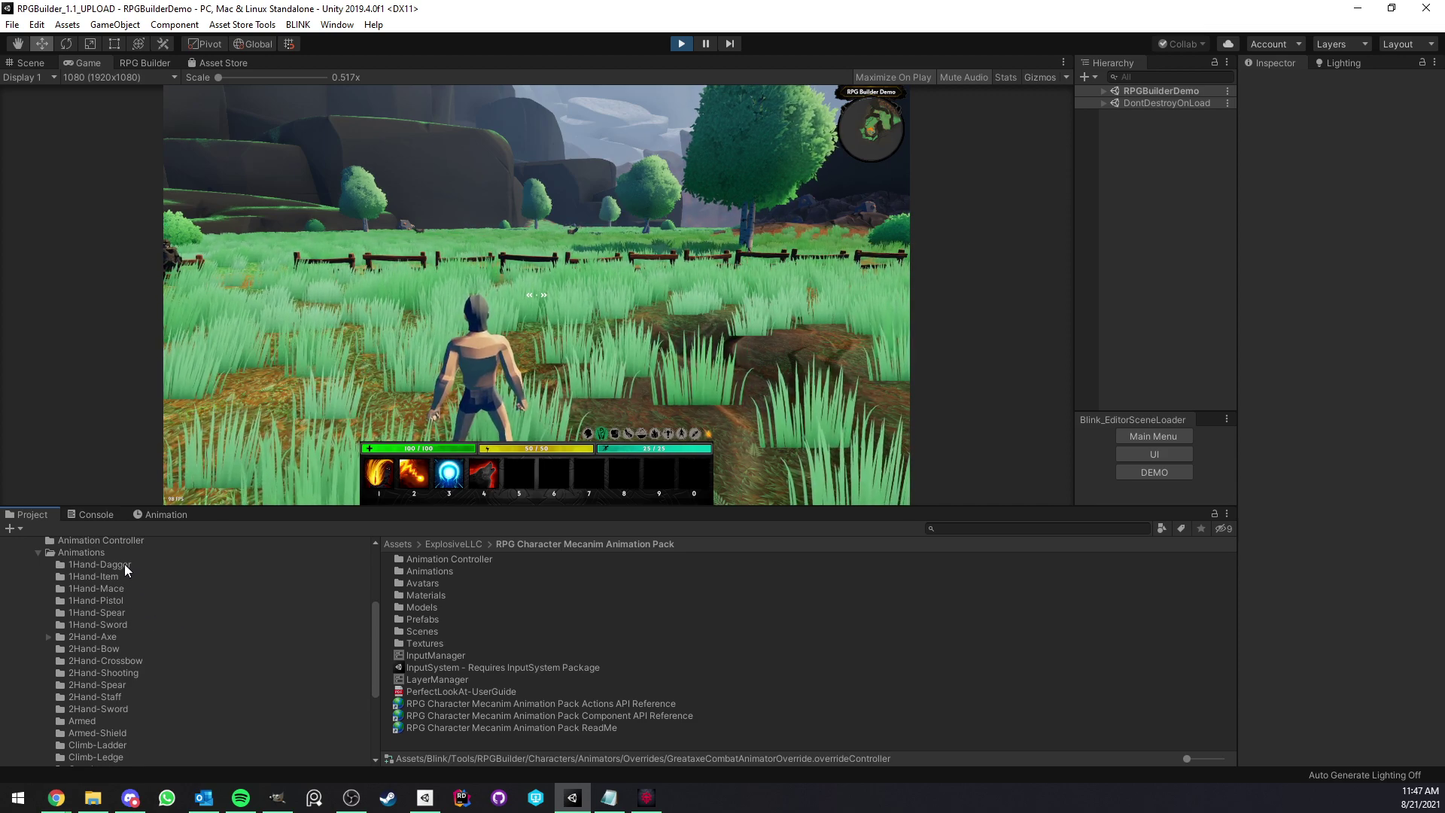
{"action": "left_click", "coordinate": [116, 638]}
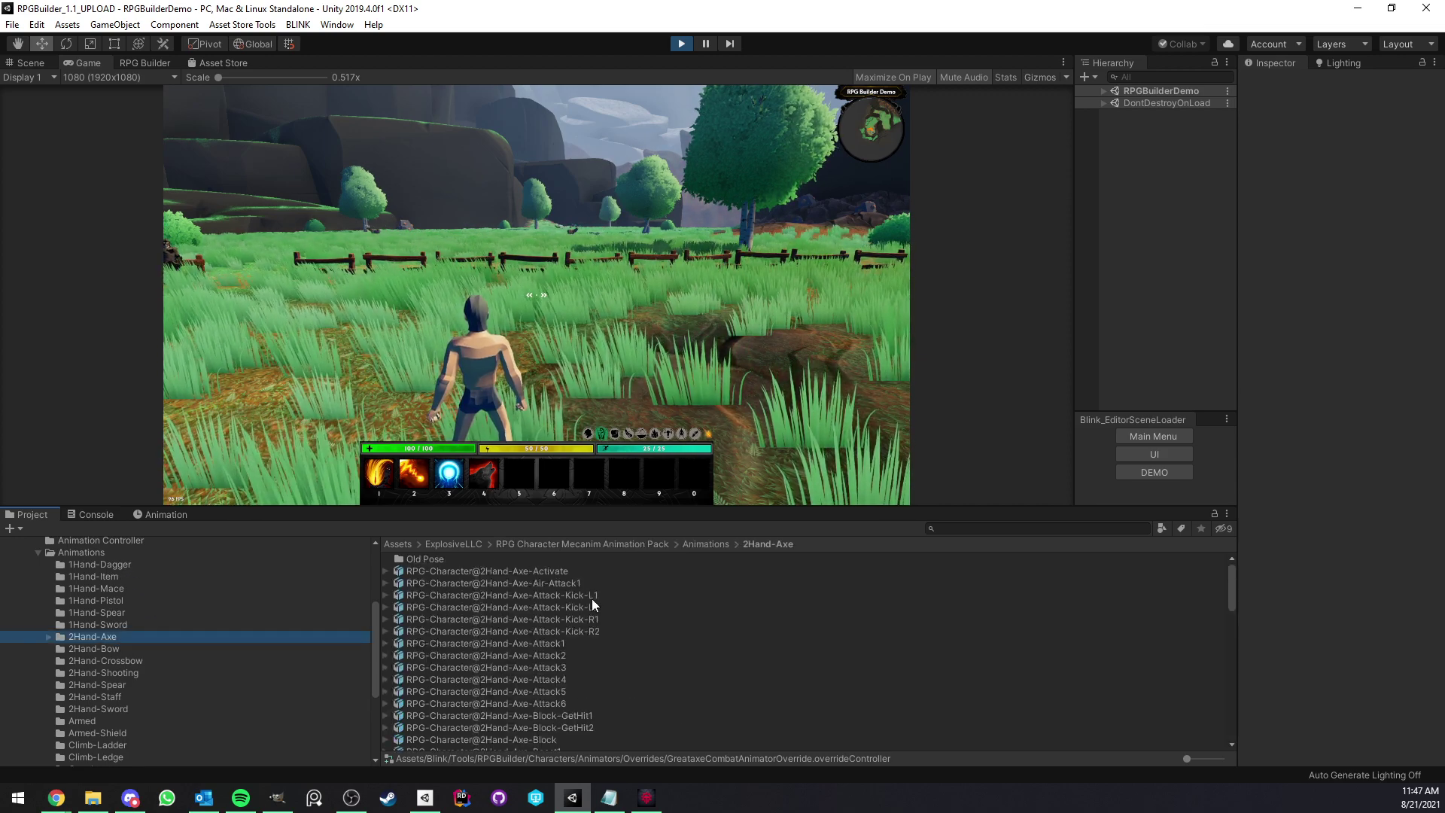
- Look through the animation clips in the 2Hand-Axe and 2Hand-Bow folders of the RPG Character Mecanim Animation Pack
{"action": "scroll", "coordinate": [584, 597], "scroll_direction": "down", "scroll_amount": 4}
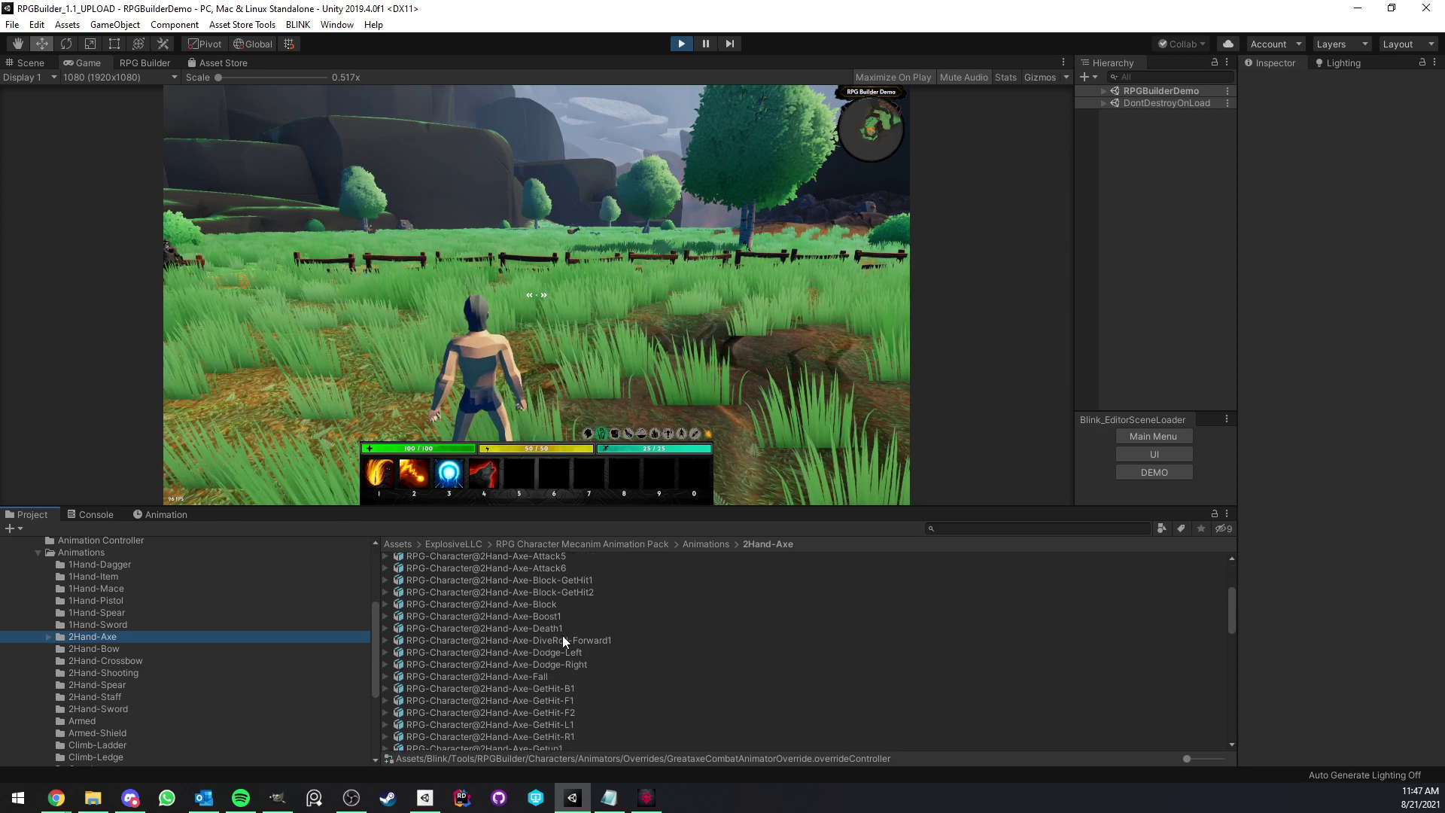
{"action": "scroll", "coordinate": [579, 662], "scroll_direction": "down", "scroll_amount": 7}
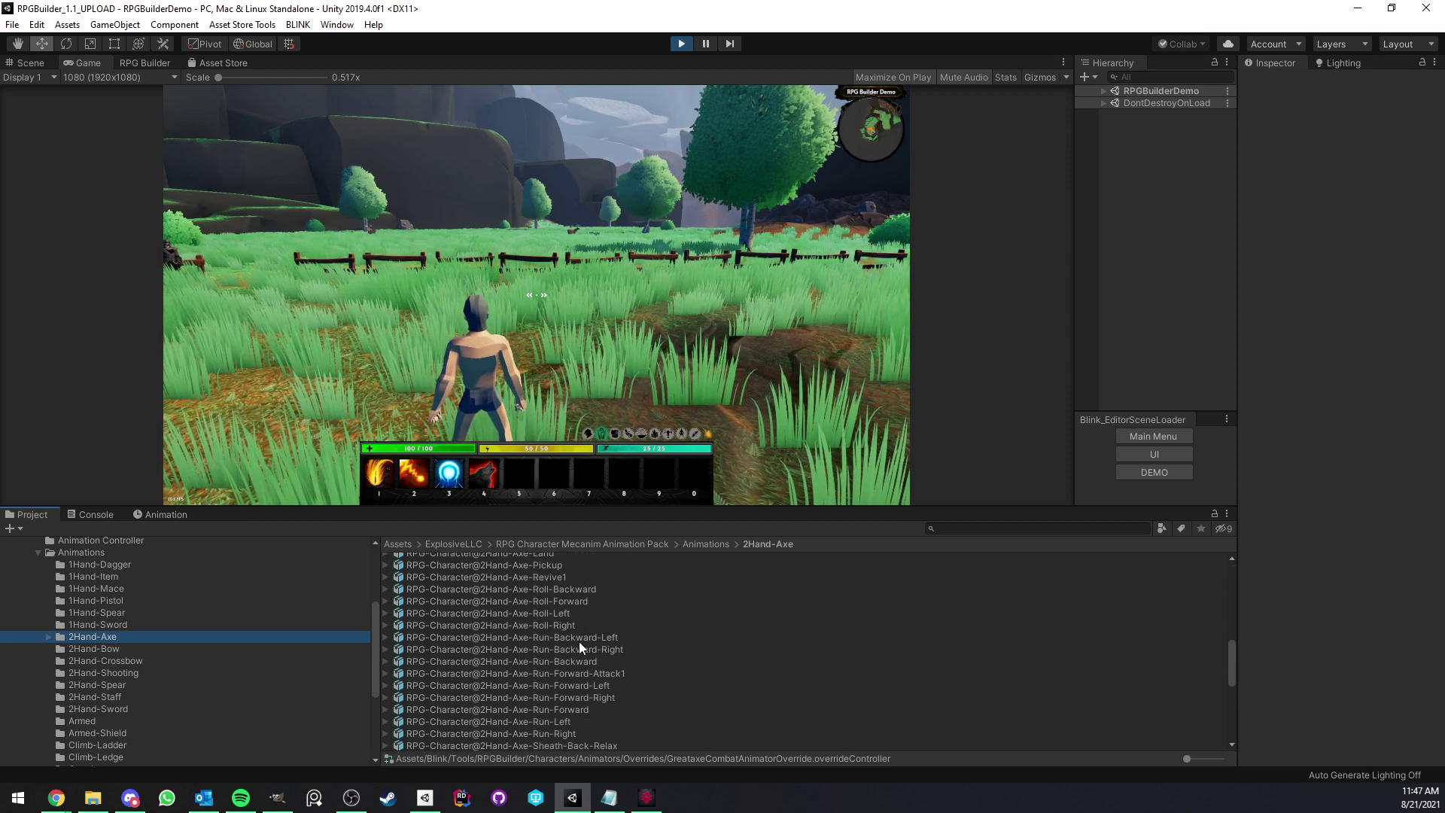
{"action": "scroll", "coordinate": [580, 642], "scroll_direction": "down", "scroll_amount": 7}
{"action": "scroll", "coordinate": [536, 670], "scroll_direction": "up", "scroll_amount": 6}
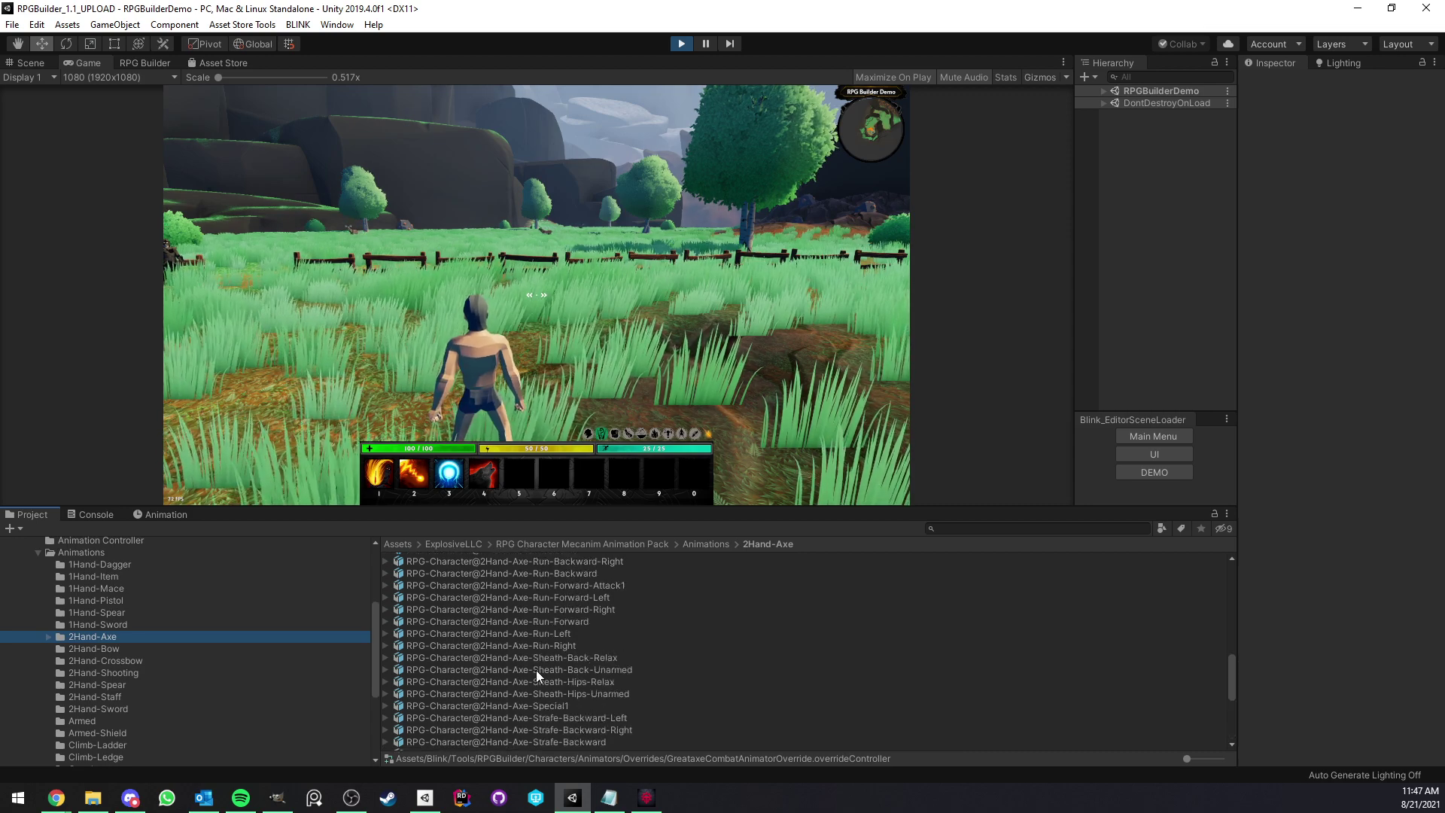
{"action": "left_click", "coordinate": [165, 649]}
{"action": "scroll", "coordinate": [481, 636], "scroll_direction": "down", "scroll_amount": 7}
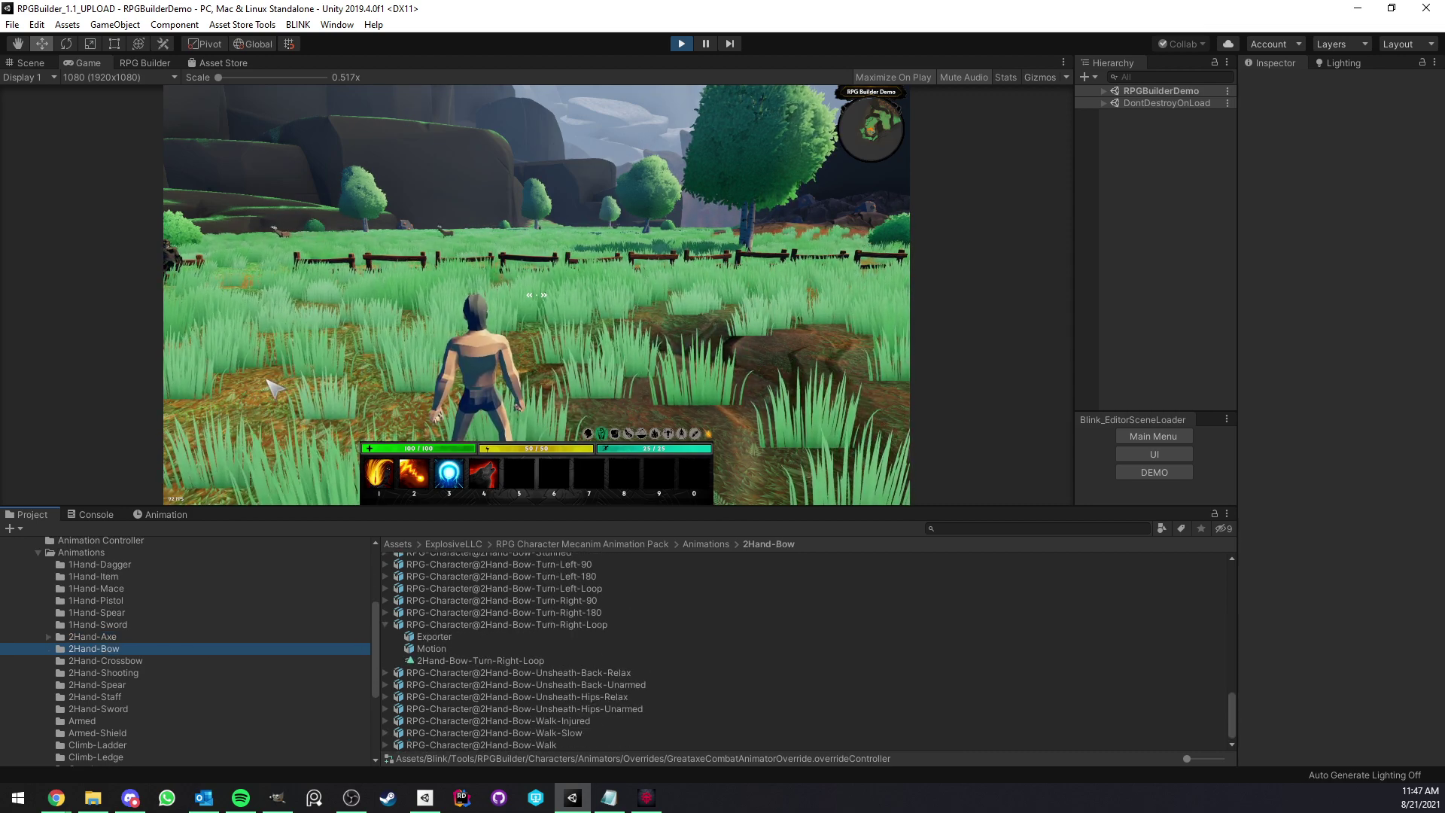
- Collapse the ExplosiveLLC folder and walk the character around in the running game
{"action": "left_click", "coordinate": [301, 366]}
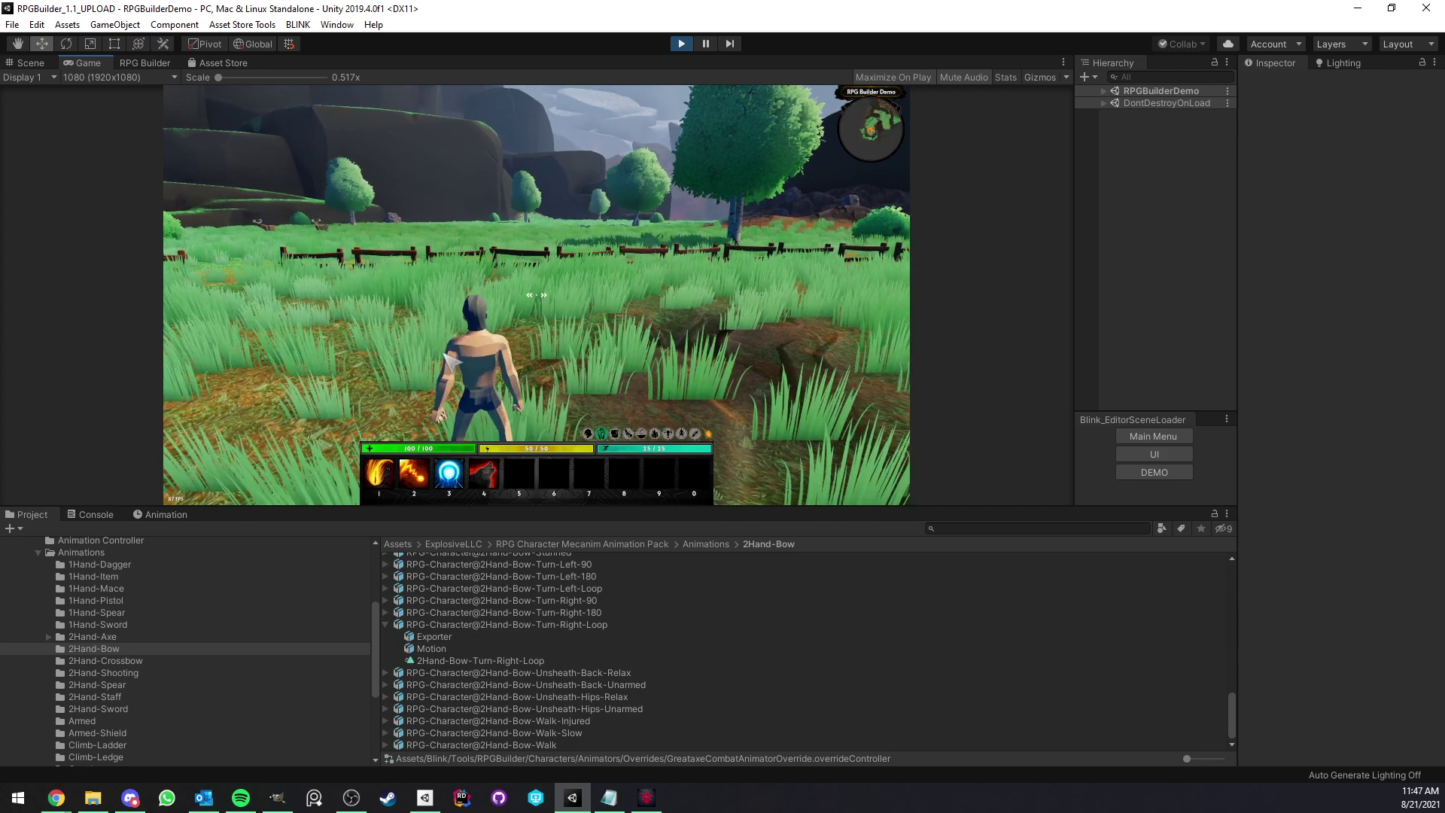
{"action": "scroll", "coordinate": [136, 602], "scroll_direction": "up", "scroll_amount": 5}
{"action": "left_click", "coordinate": [16, 639]}
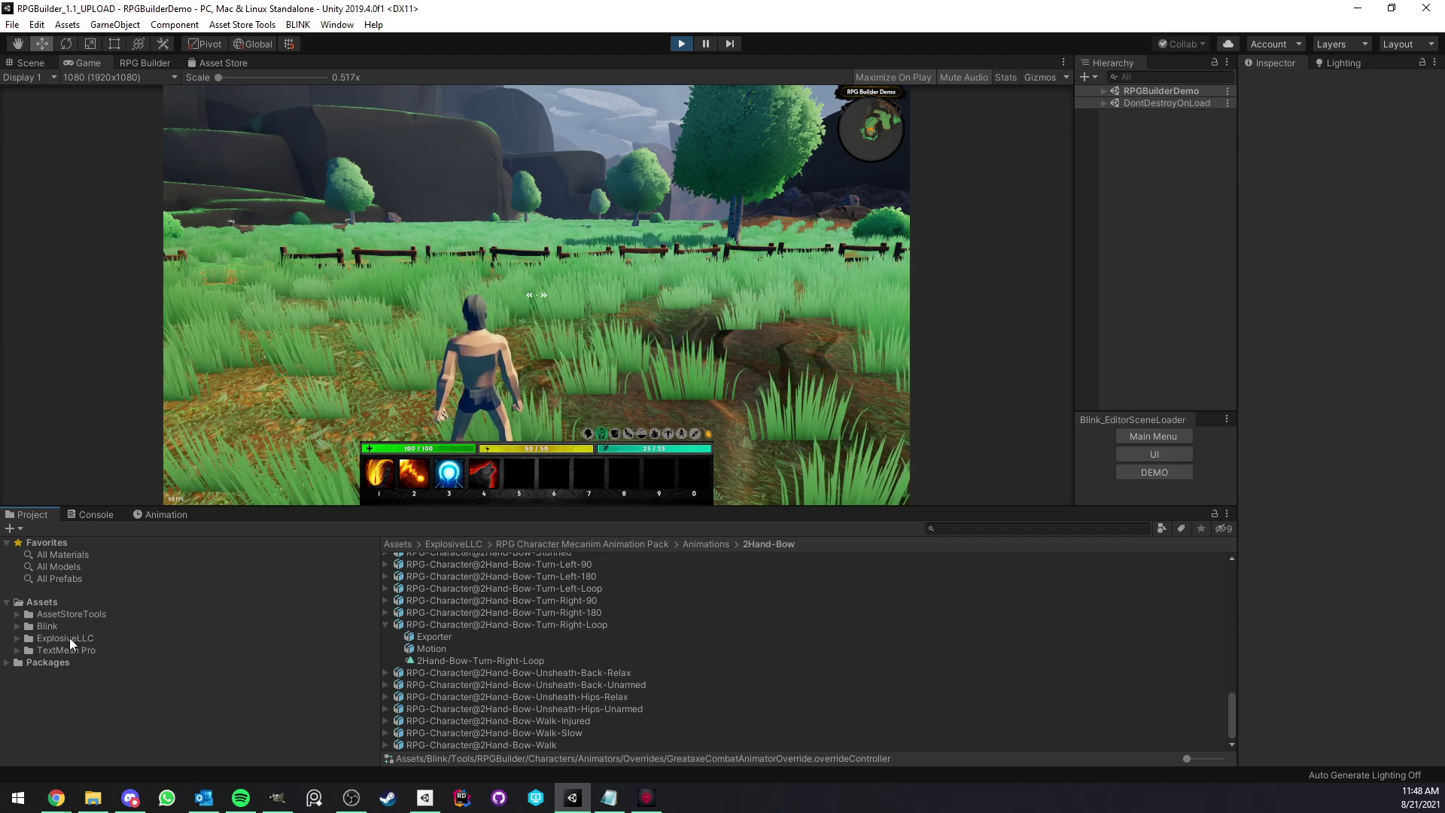
{"action": "key", "text": "a"}
{"action": "key", "text": "d"}
{"action": "key", "text": "a"}
{"action": "key", "text": "w"}
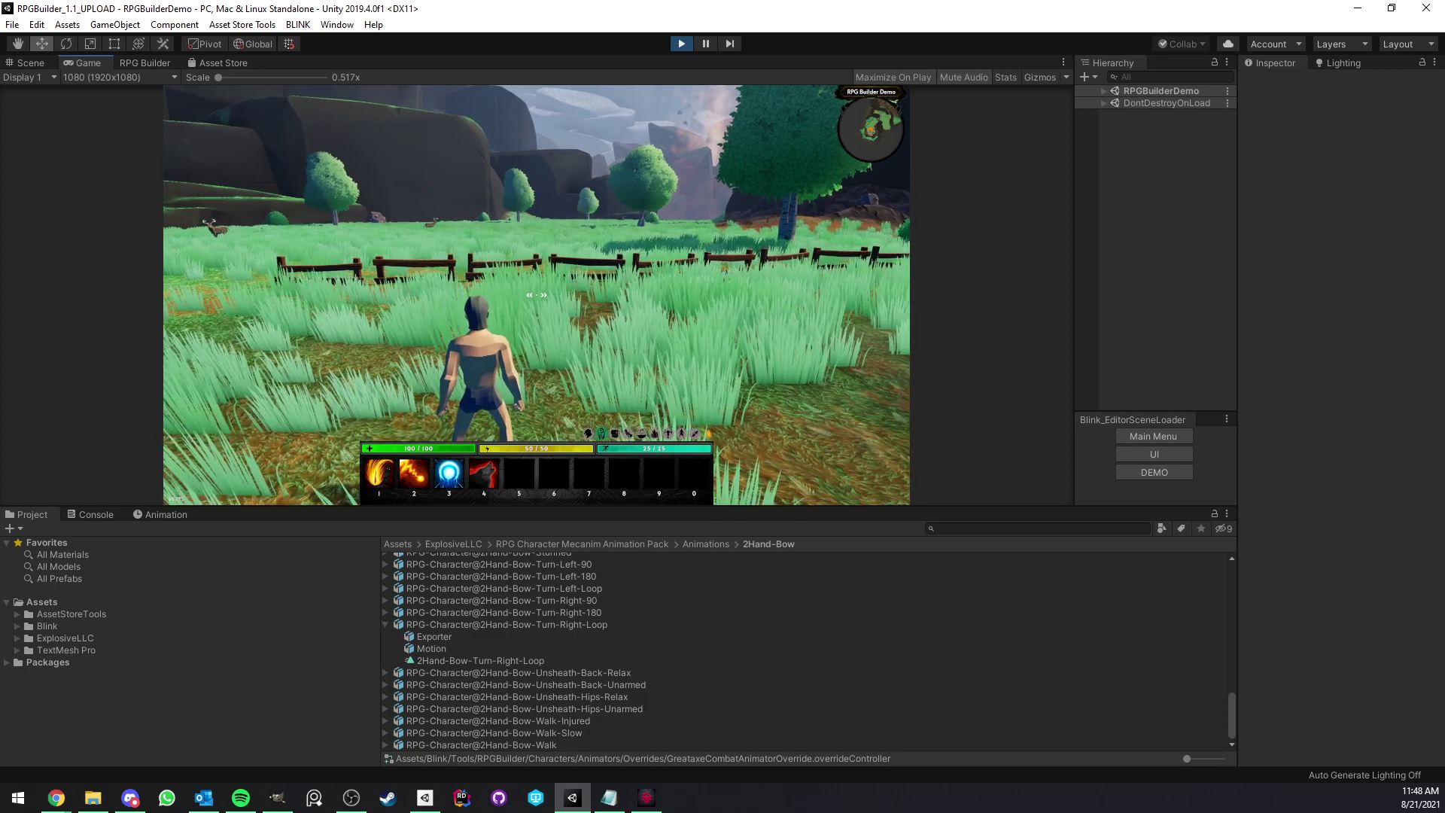
- Expand ExplosiveLLC with its RPG Character Mecanim Animation Pack subfolder collapsed, and exit play mode
{"action": "left_click", "coordinate": [74, 638]}
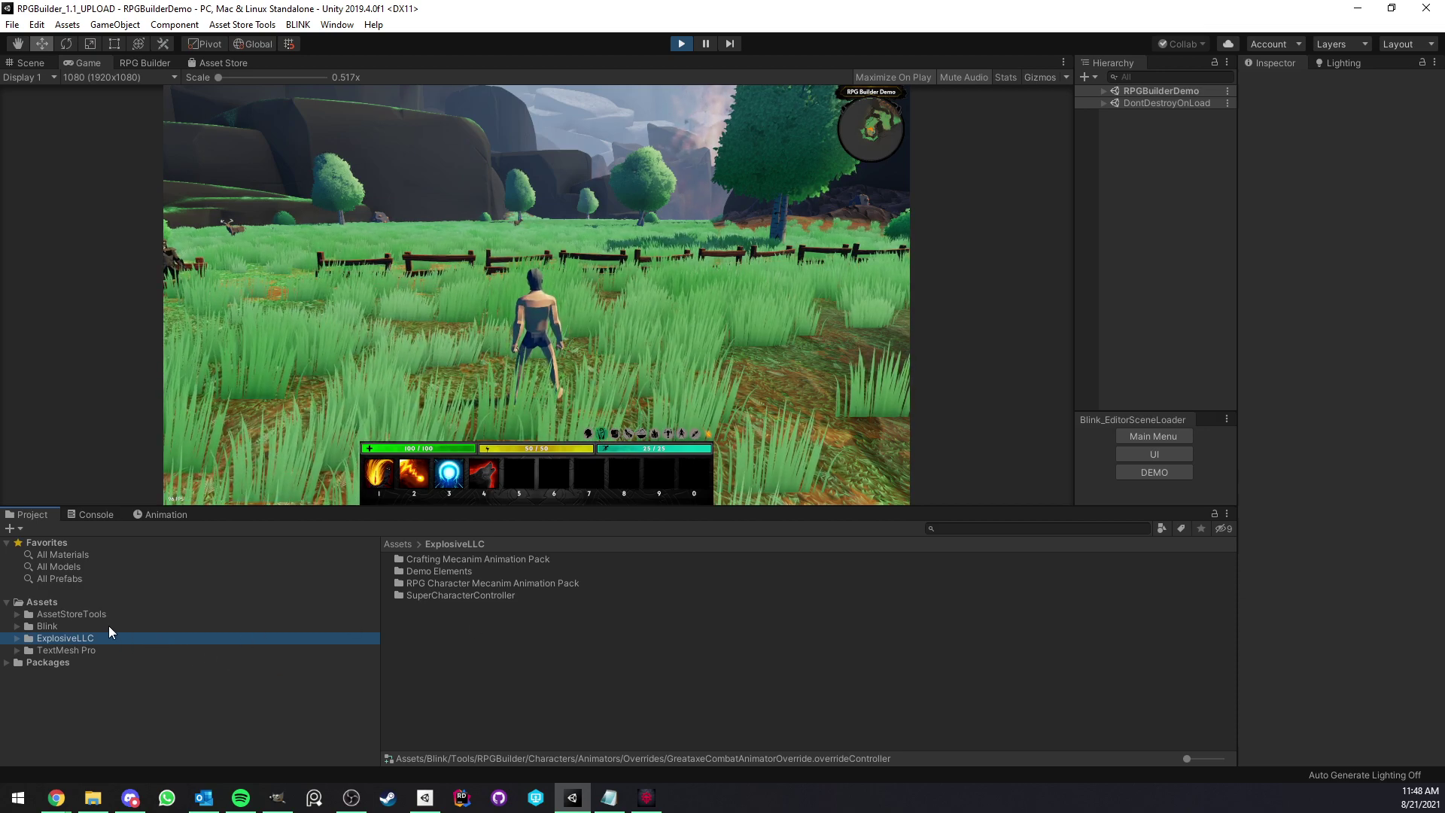
{"action": "left_click", "coordinate": [18, 638]}
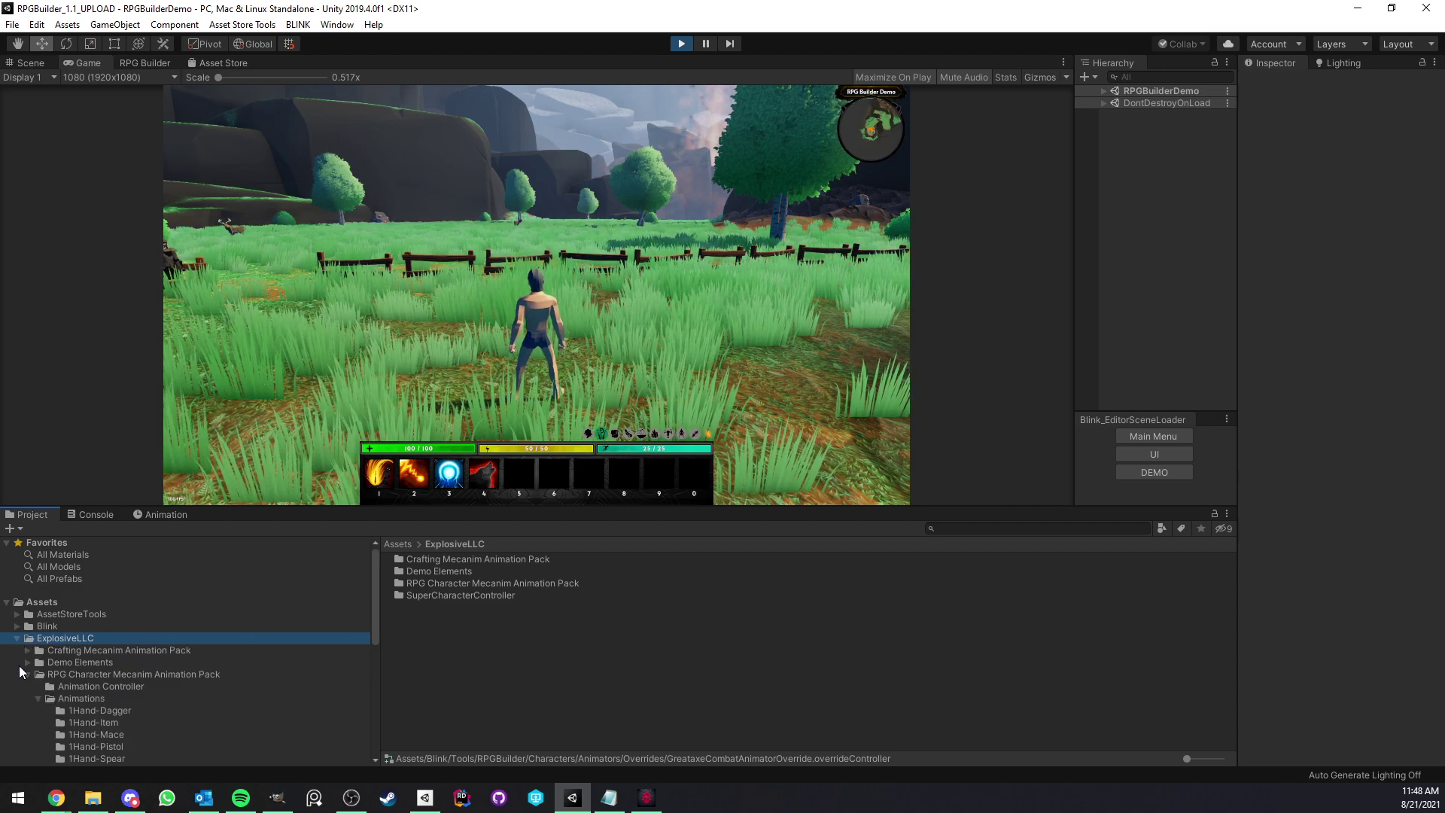
{"action": "left_click", "coordinate": [28, 675]}
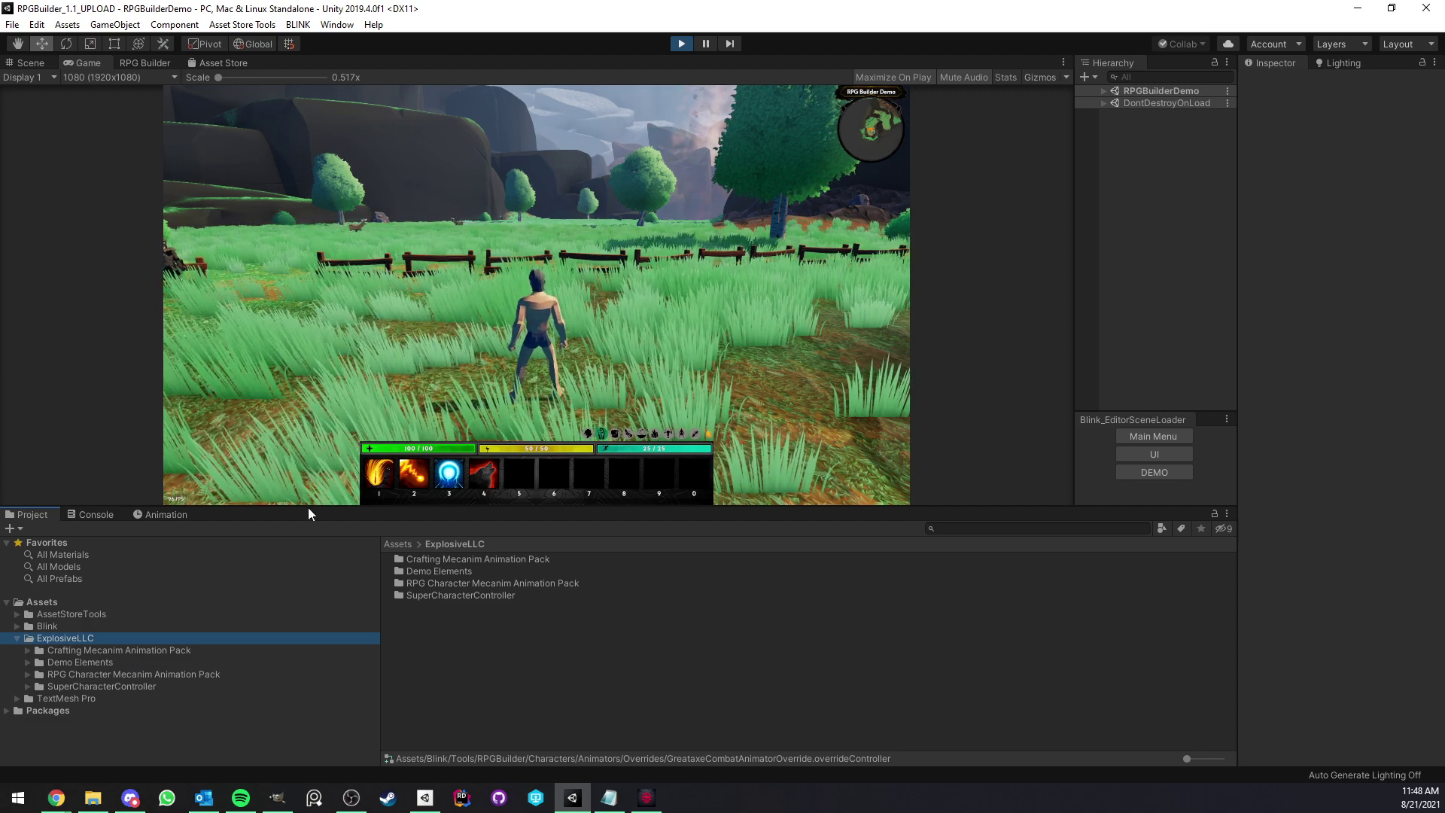
{"action": "key", "text": "ctrl+p"}
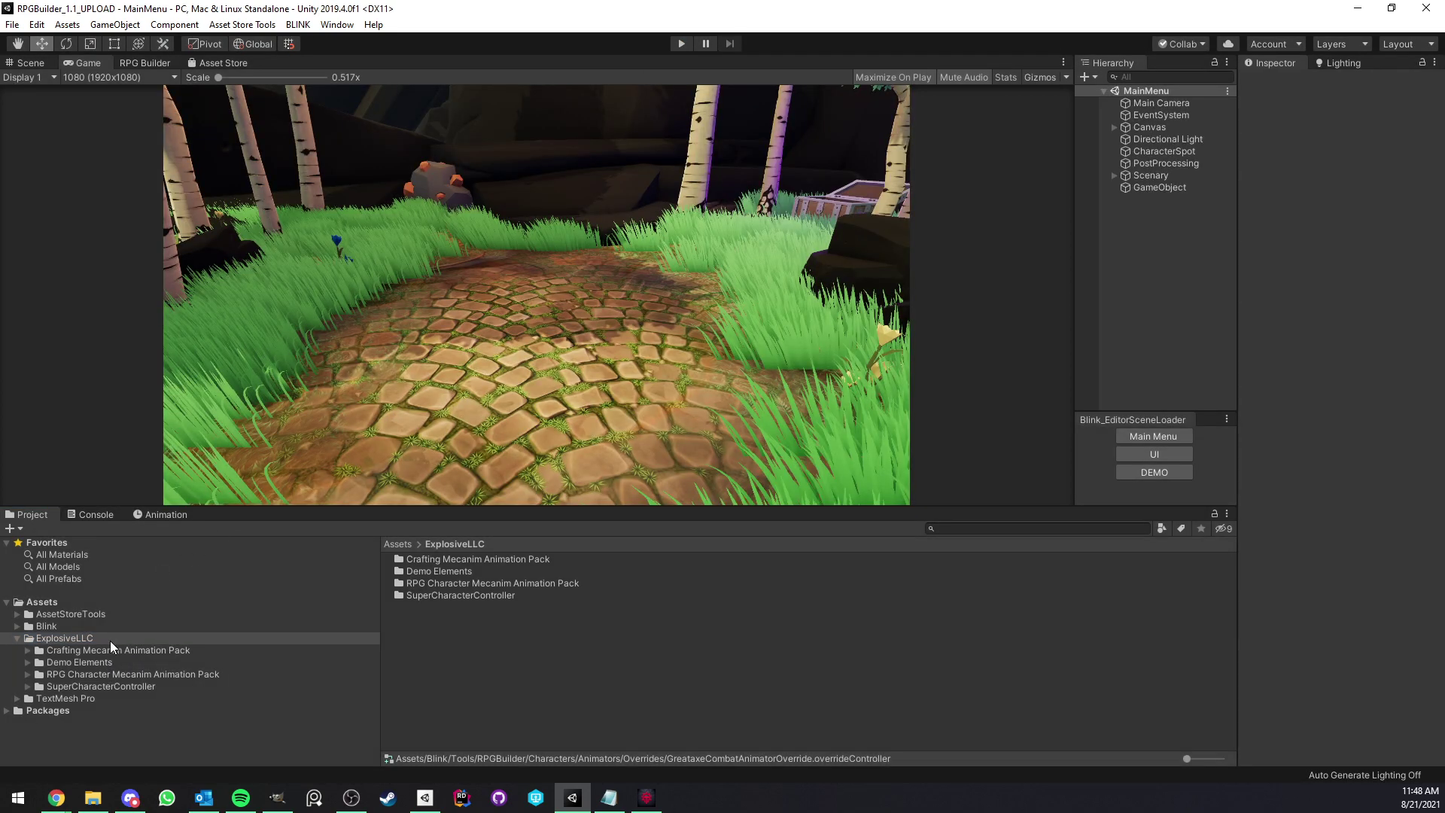
- Expand the Blink folder and collapse its ThirdPartyAssets folder under Tools/RPGBuilder
{"action": "double_click", "coordinate": [30, 630]}
{"action": "scroll", "coordinate": [103, 653], "scroll_direction": "down", "scroll_amount": 3}
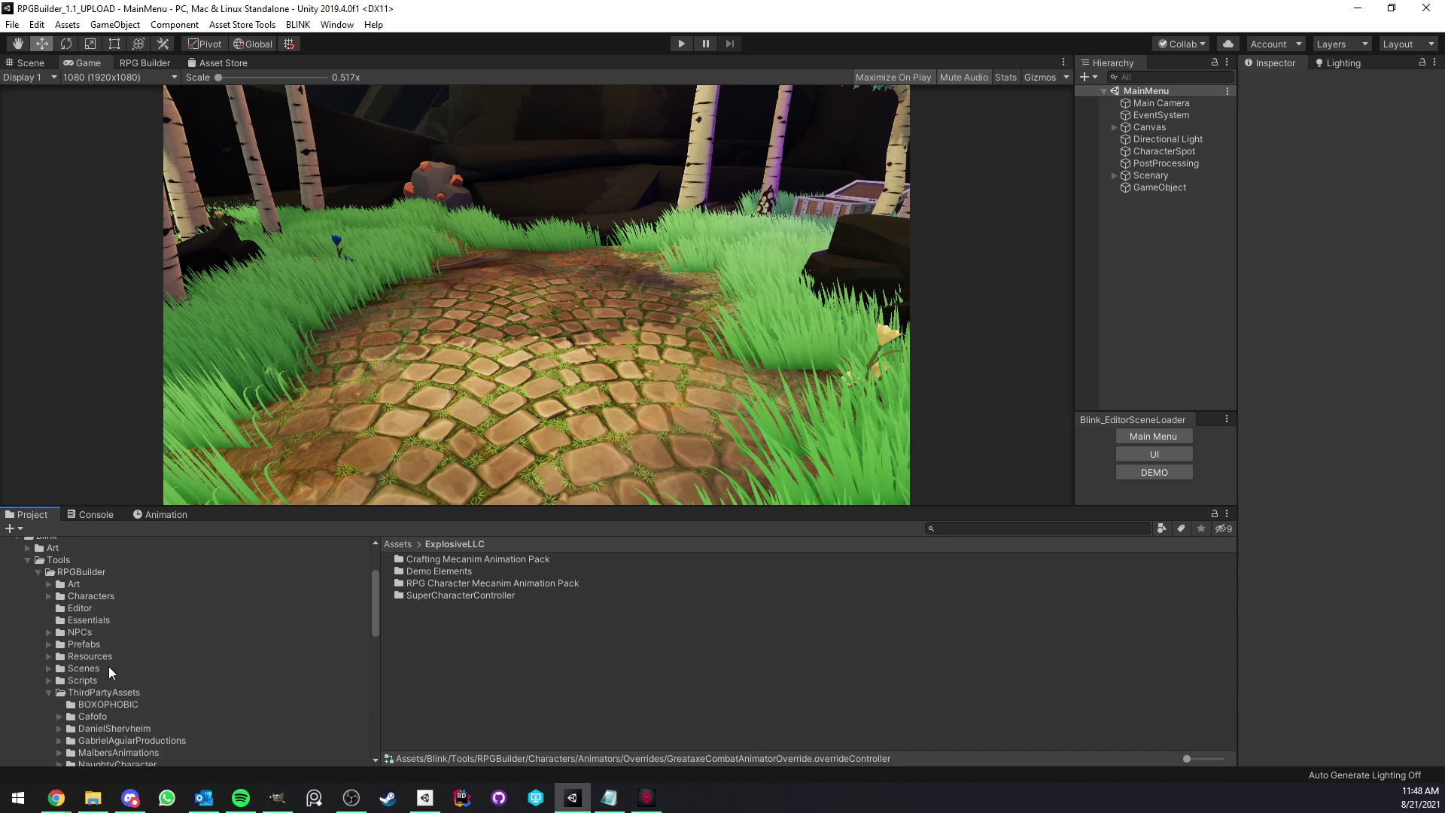
{"action": "left_click", "coordinate": [48, 692]}
{"action": "scroll", "coordinate": [91, 706], "scroll_direction": "down", "scroll_amount": 1}
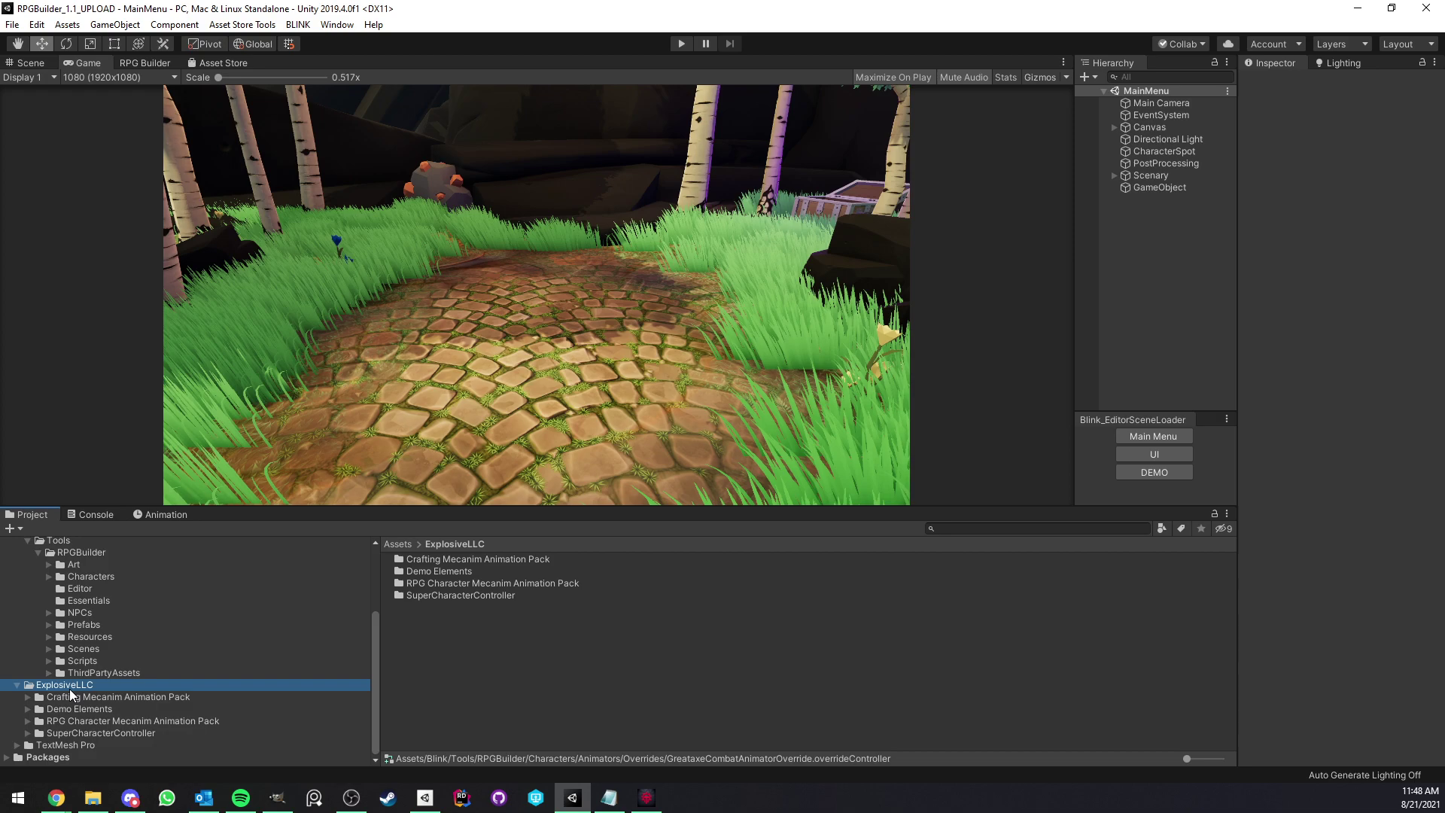
- View the contents of the Crafting Mecanim Animation Pack and the RPG Character Mecanim Animation Pack folders
{"action": "scroll", "coordinate": [105, 634], "scroll_direction": "up", "scroll_amount": 2}
{"action": "scroll", "coordinate": [101, 637], "scroll_direction": "down", "scroll_amount": 2}
{"action": "left_click", "coordinate": [105, 698]}
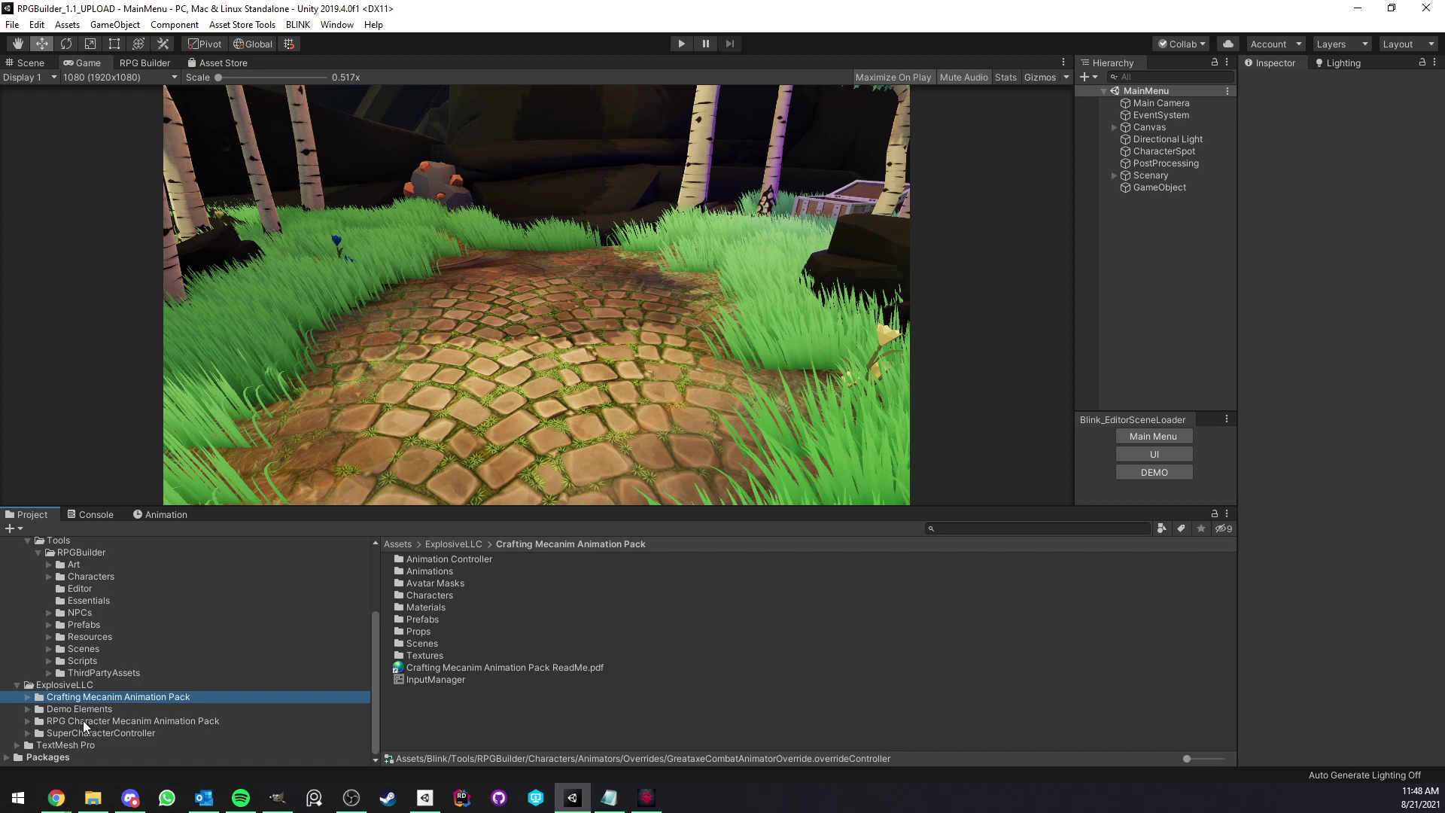
{"action": "left_click", "coordinate": [139, 721]}
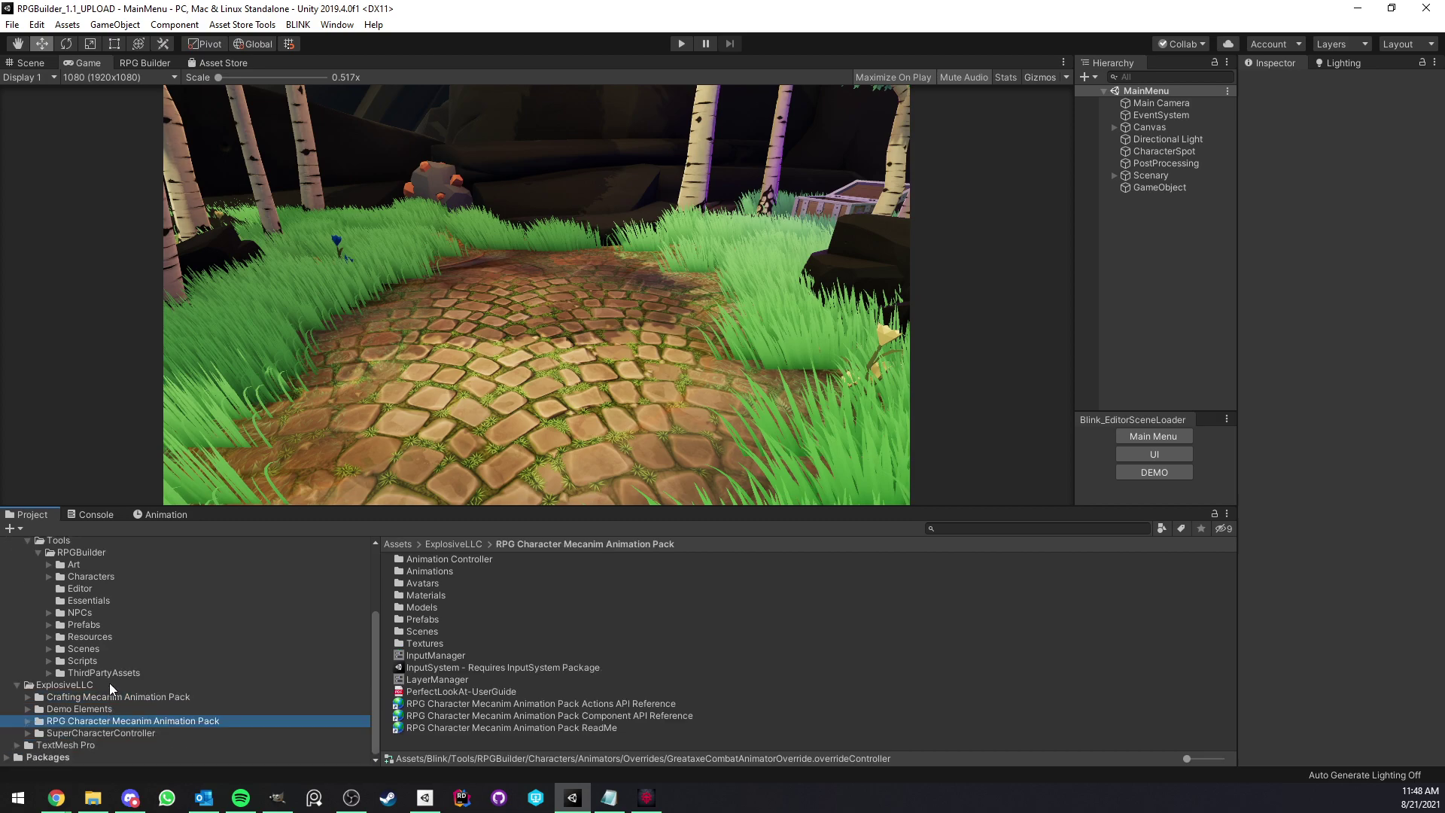
{"action": "left_click", "coordinate": [109, 698]}
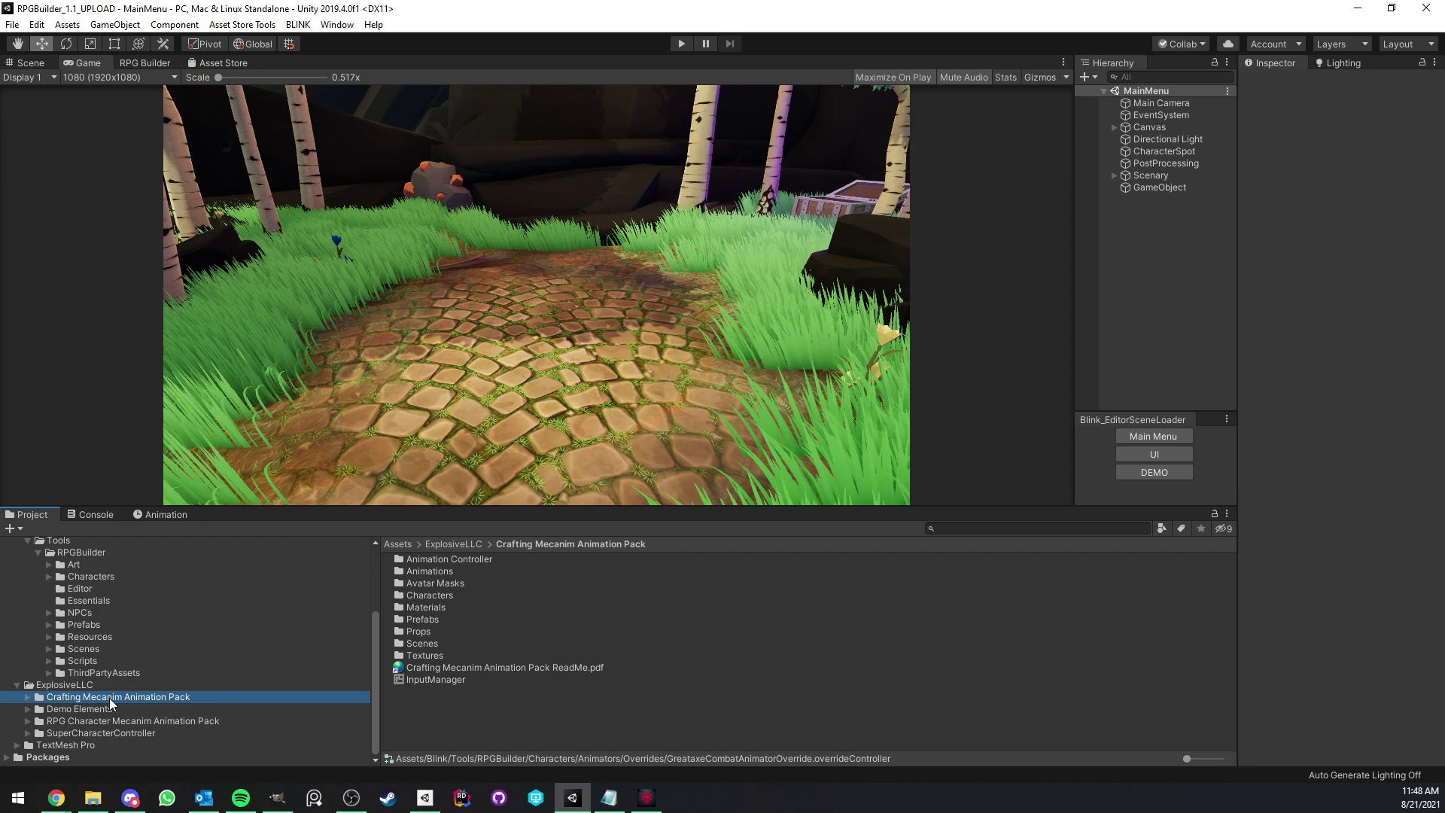
- Import the ExplosiveAnimatorOverrides package from RPGBuilder's Characters/Integrations folder and open the imported ExplosiveOverrides folder
{"action": "scroll", "coordinate": [97, 673], "scroll_direction": "up", "scroll_amount": 3}
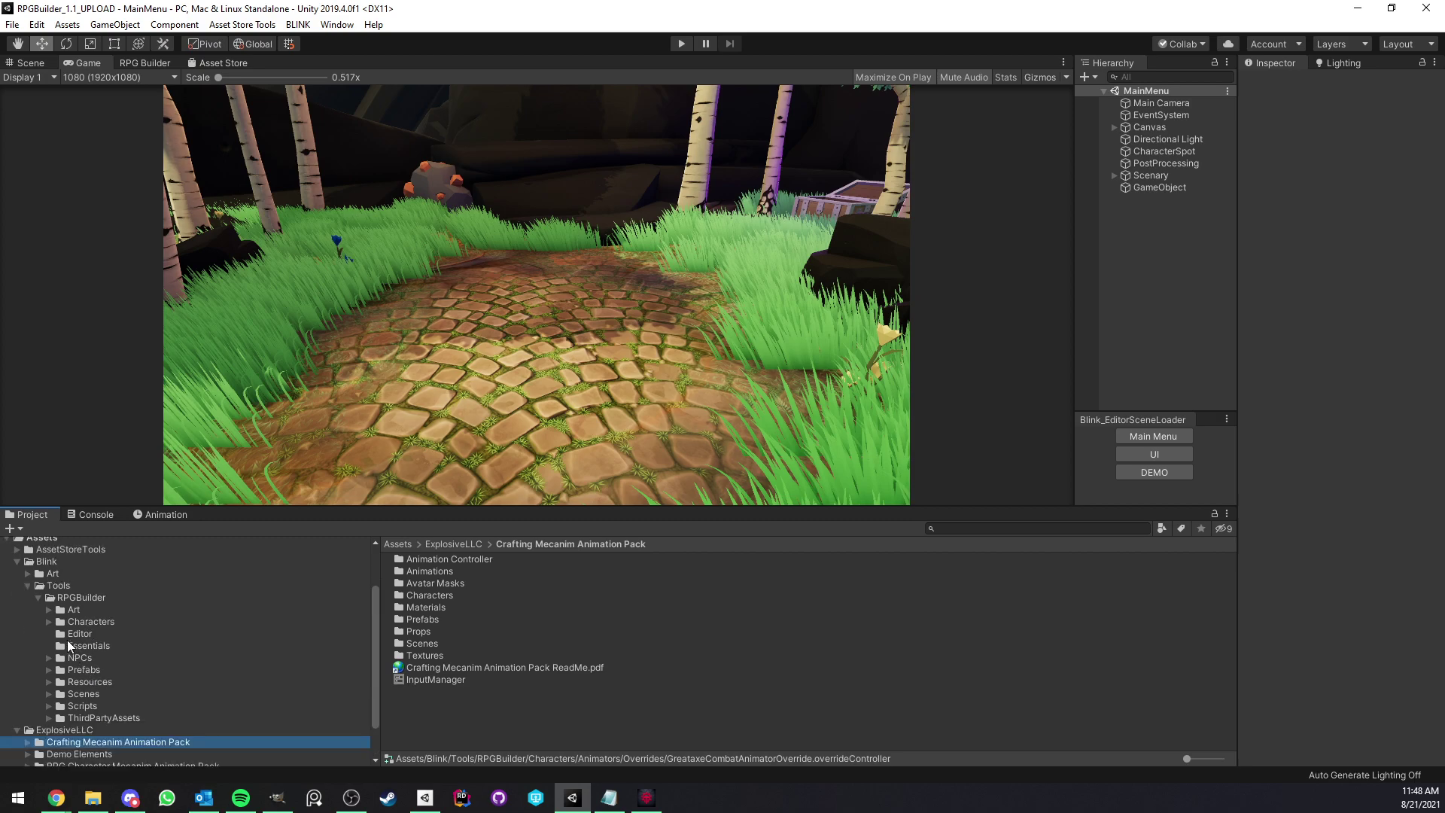
{"action": "left_click", "coordinate": [49, 622]}
{"action": "left_click", "coordinate": [103, 692]}
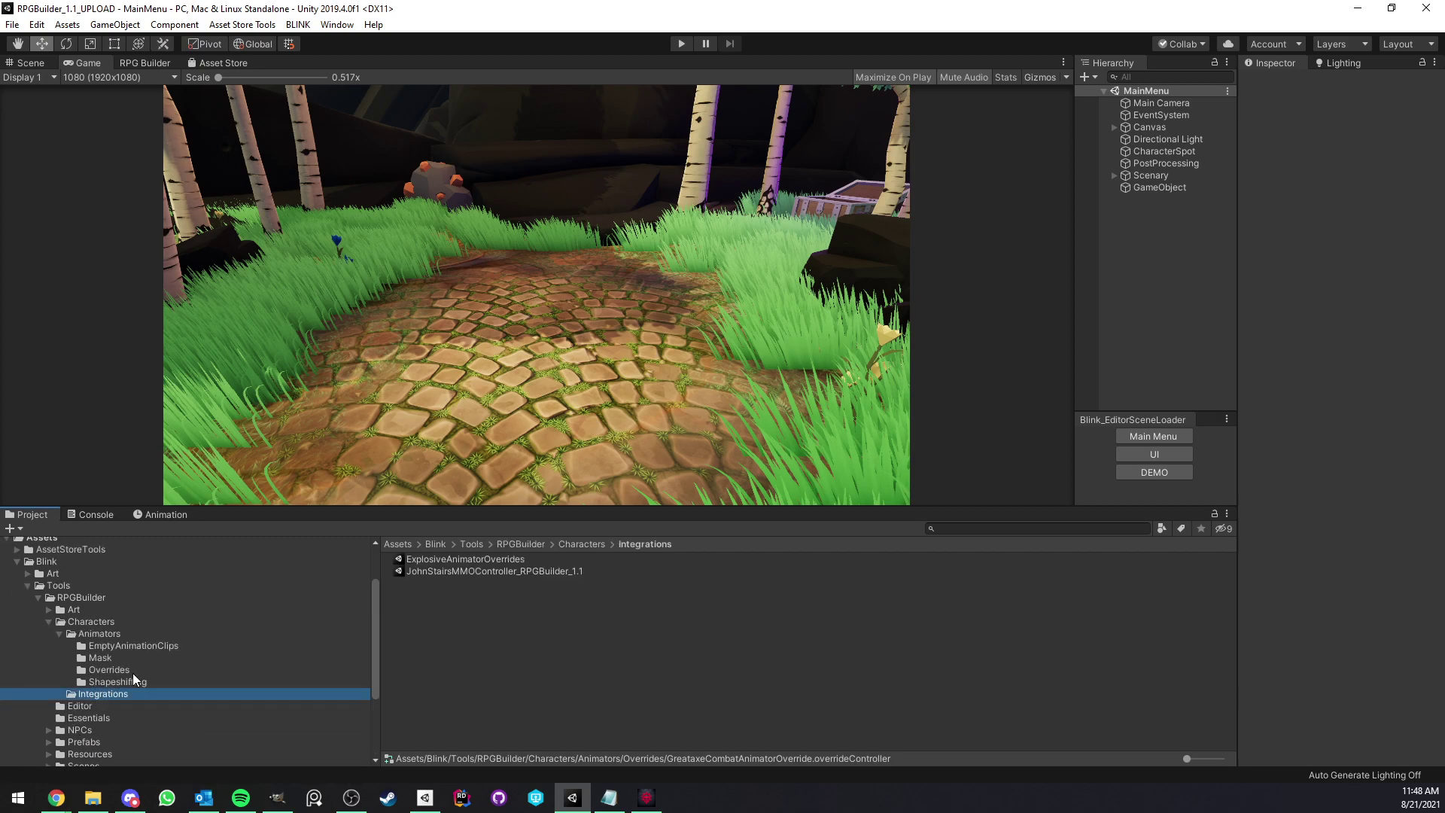
{"action": "left_click", "coordinate": [444, 560]}
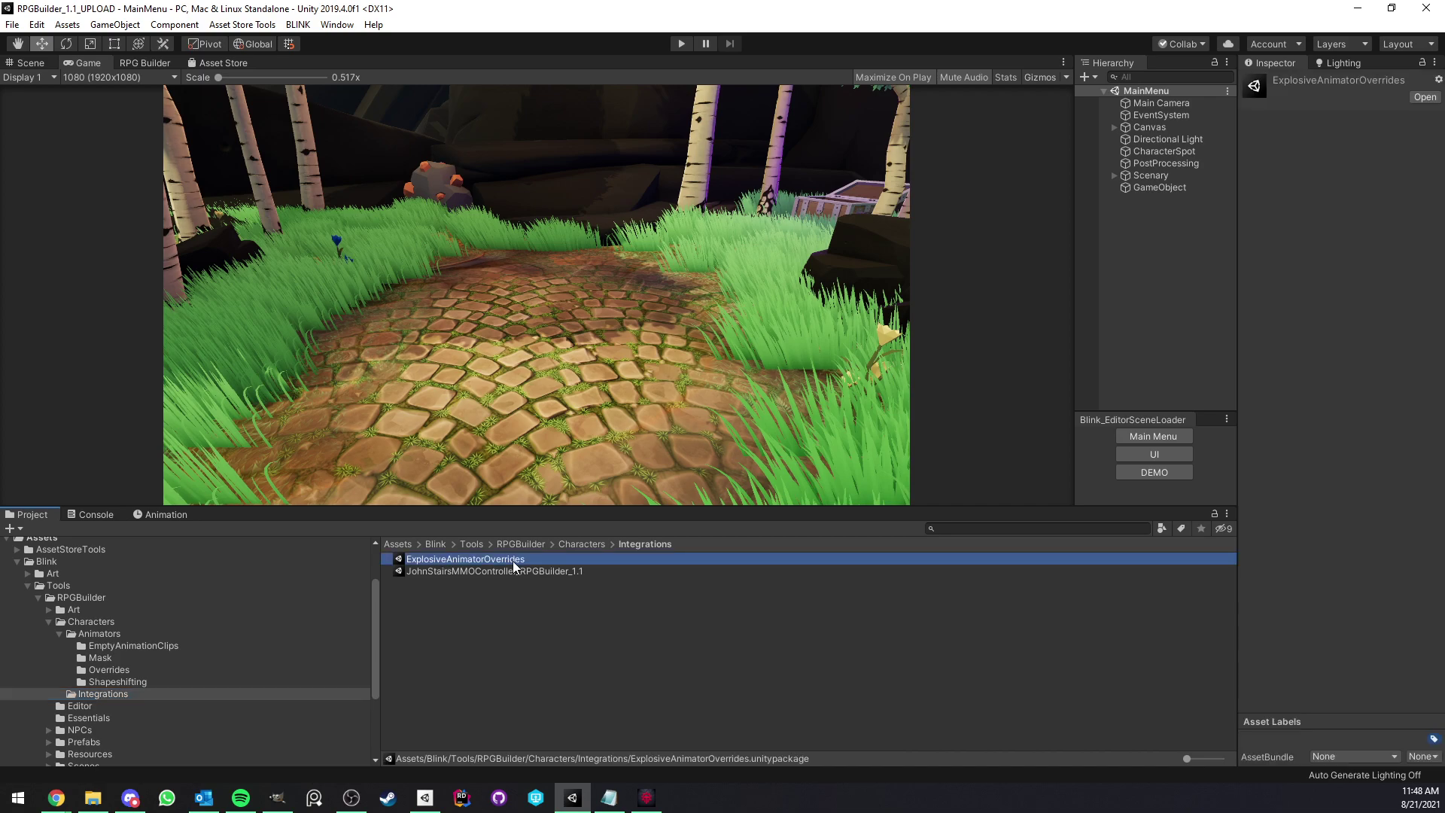
{"action": "double_click", "coordinate": [512, 561]}
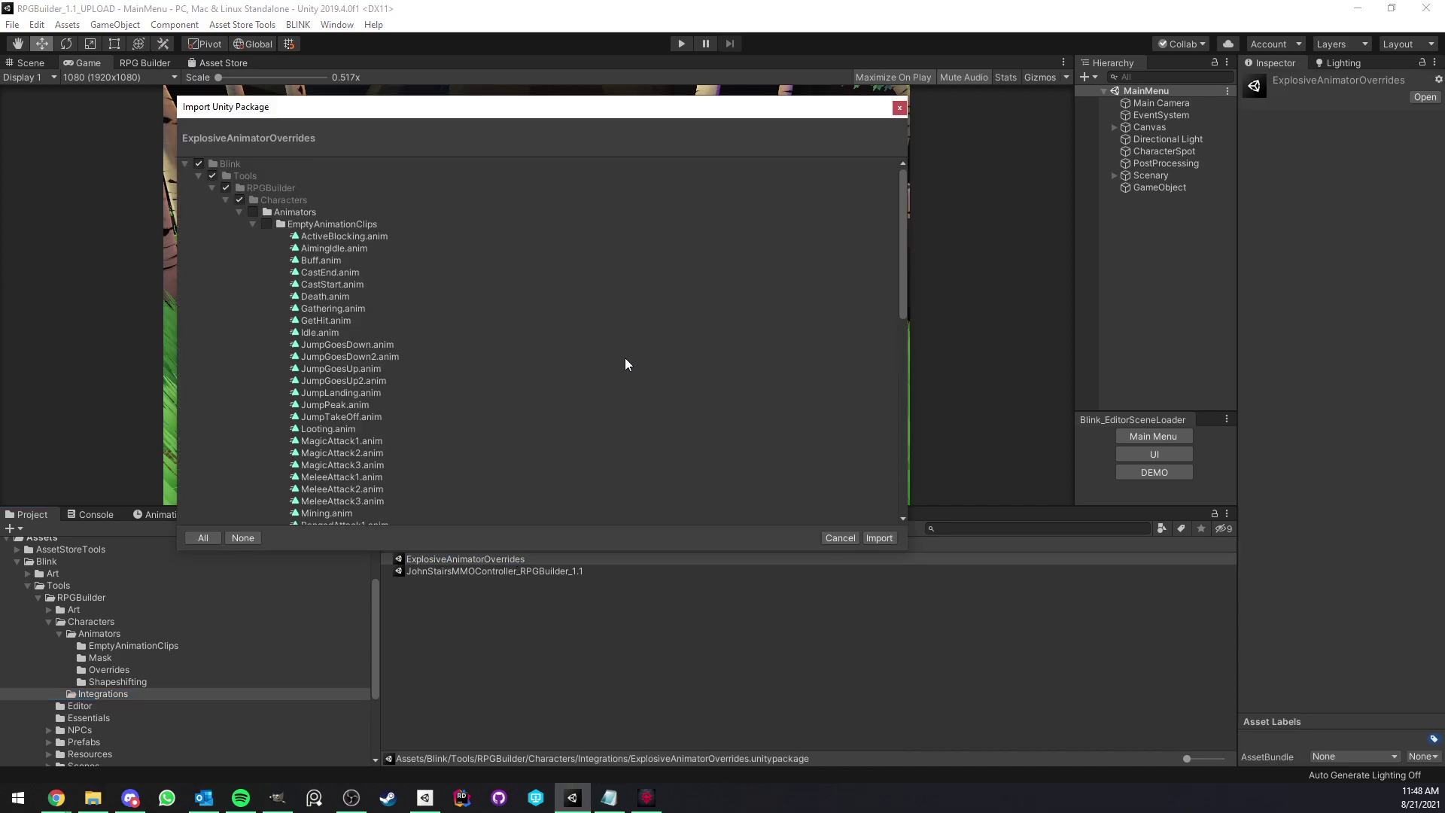
{"action": "scroll", "coordinate": [632, 366], "scroll_direction": "down", "scroll_amount": 10}
{"action": "left_click", "coordinate": [878, 538]}
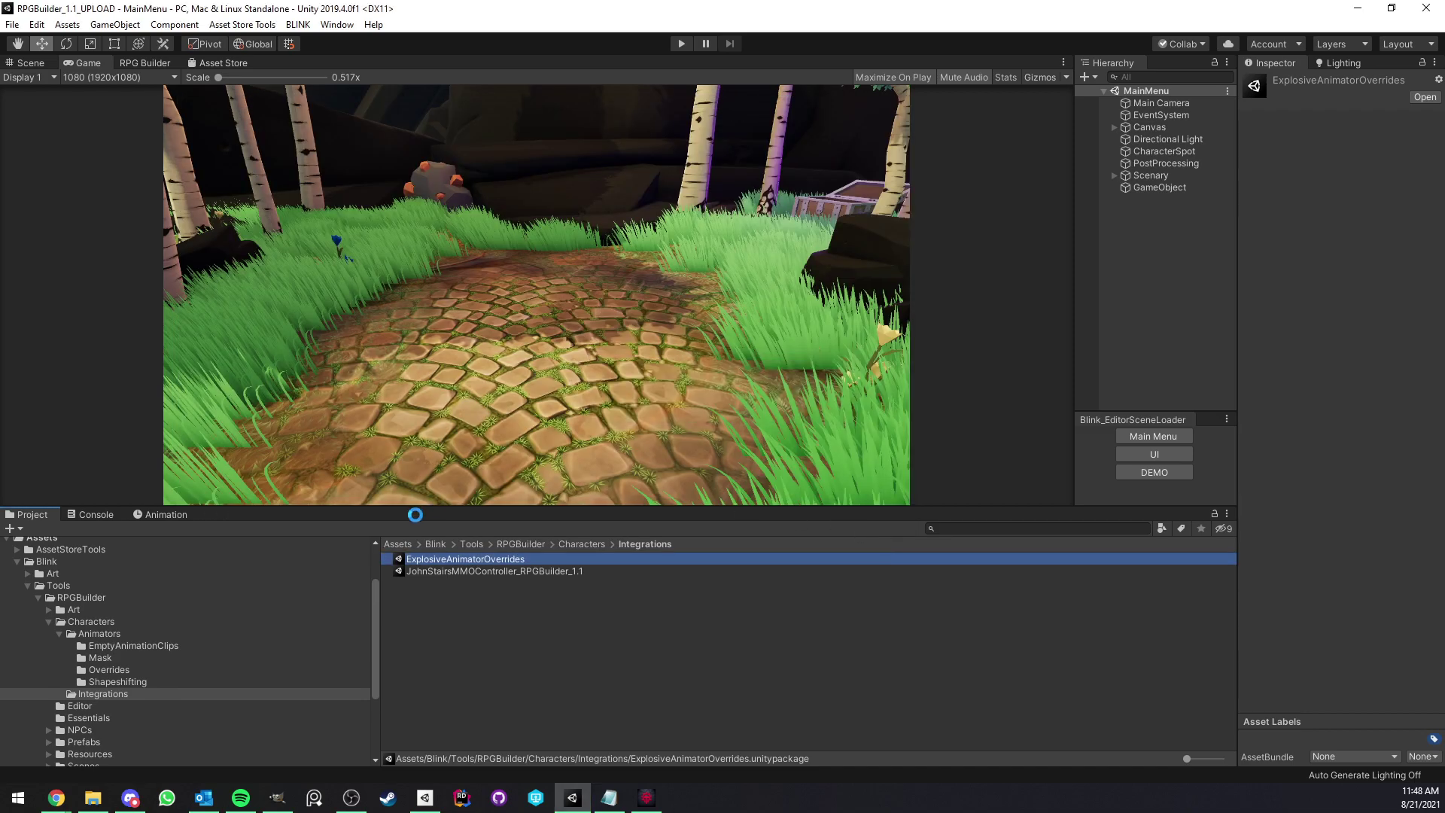
{"action": "left_click", "coordinate": [130, 706]}
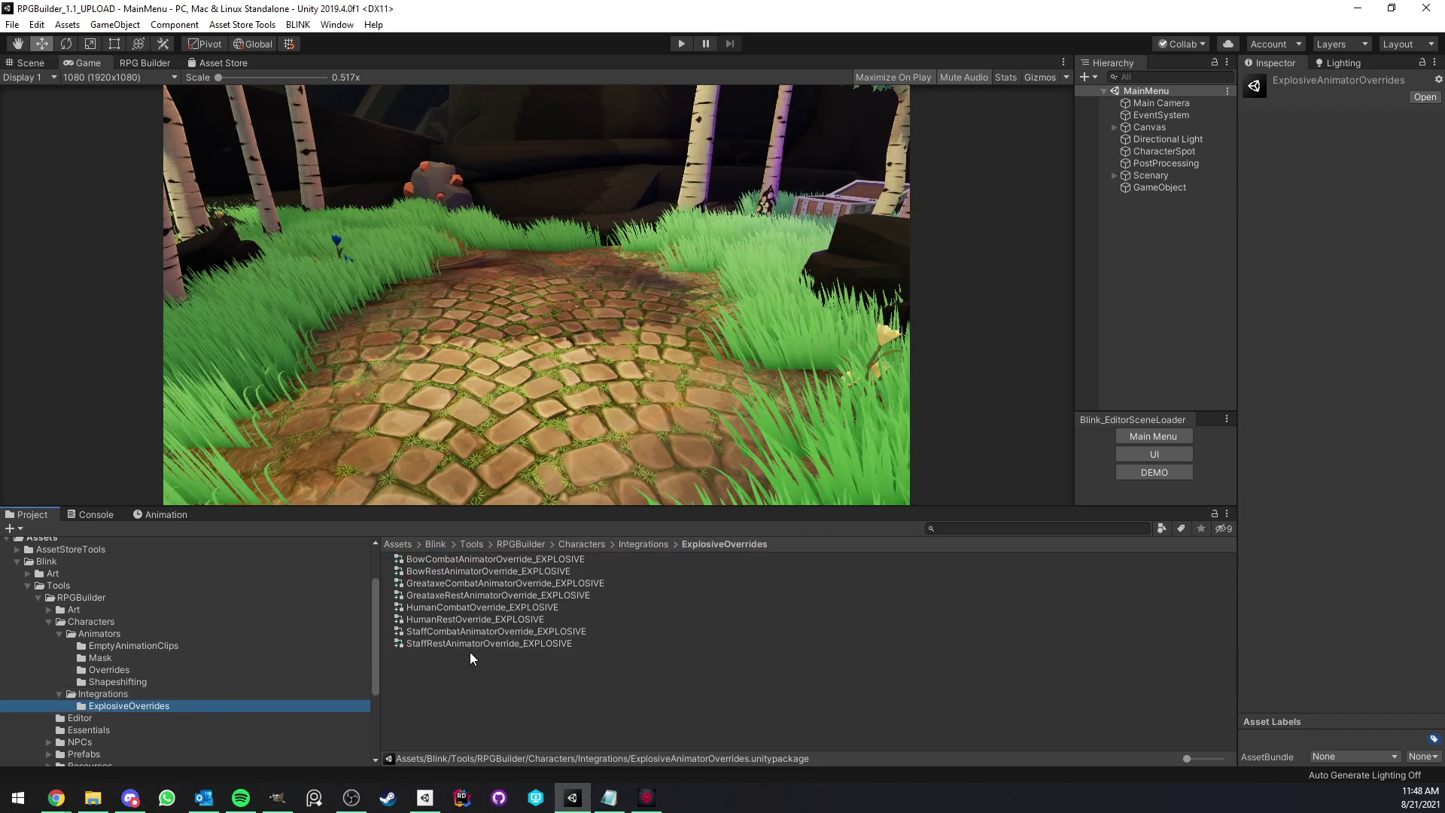
- Open the Races section of the General category in the RPG Builder editor
{"action": "left_click", "coordinate": [154, 64]}
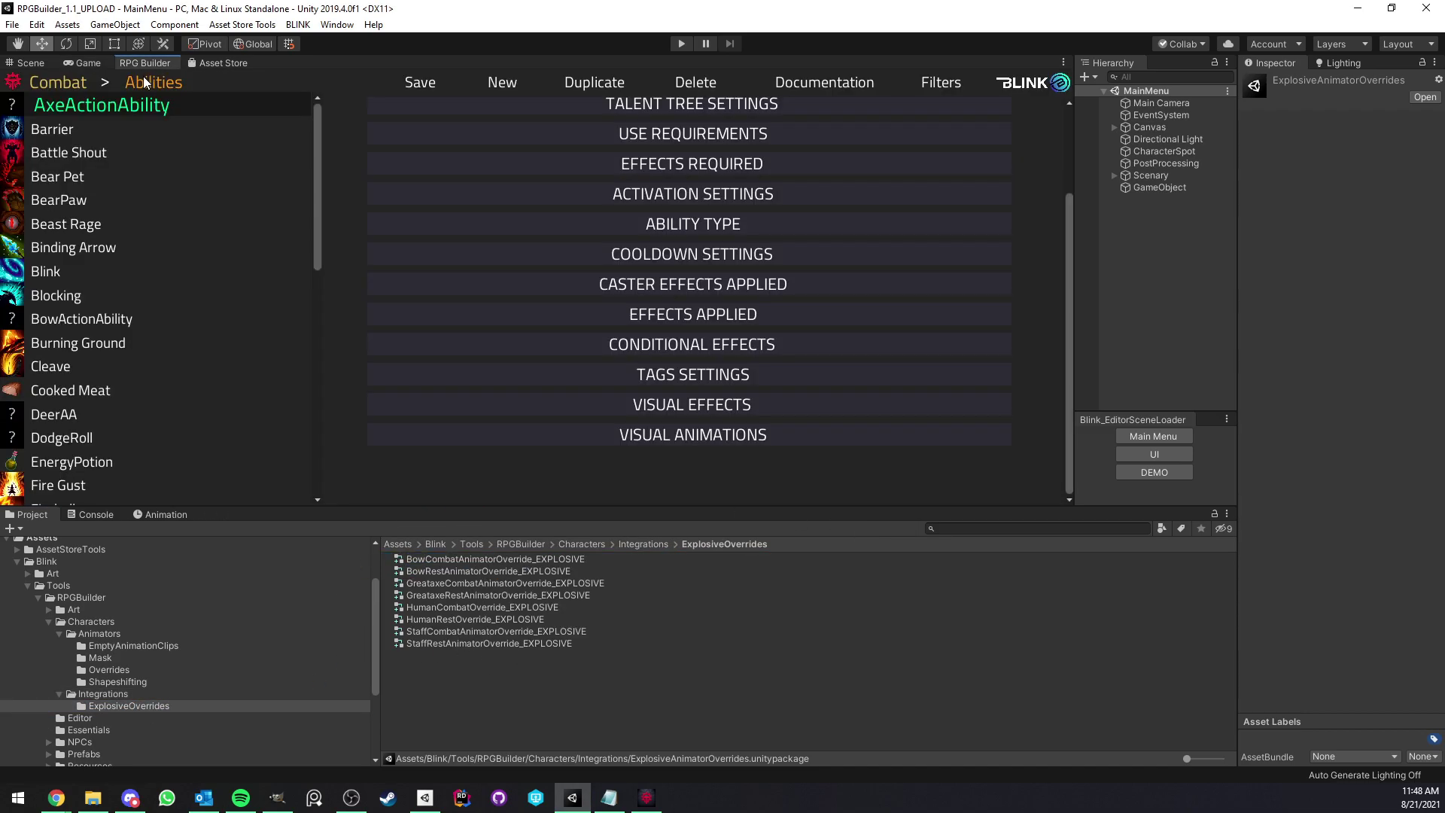
{"action": "left_click", "coordinate": [70, 86]}
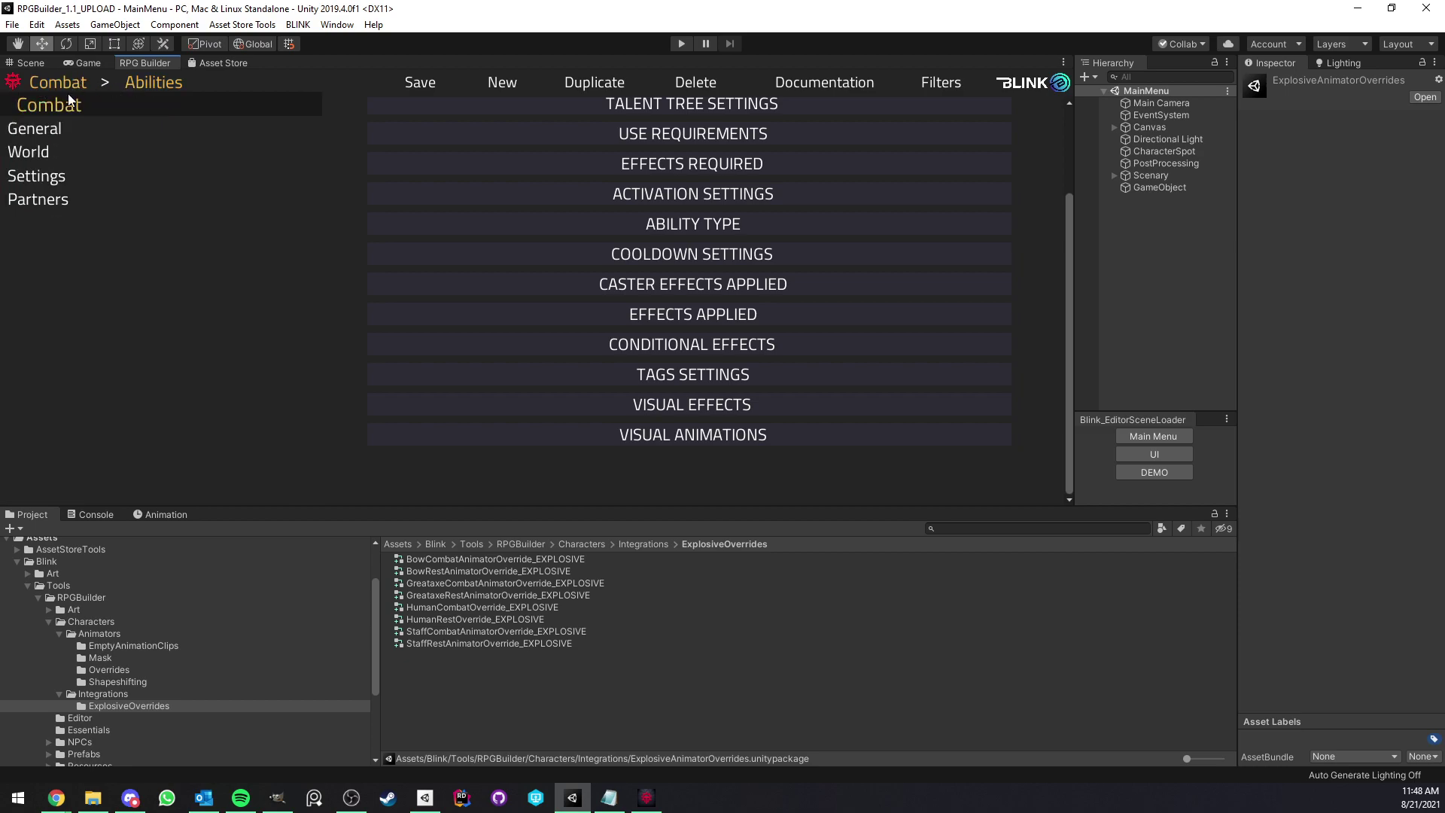
{"action": "left_click", "coordinate": [79, 114]}
{"action": "left_click", "coordinate": [118, 97]}
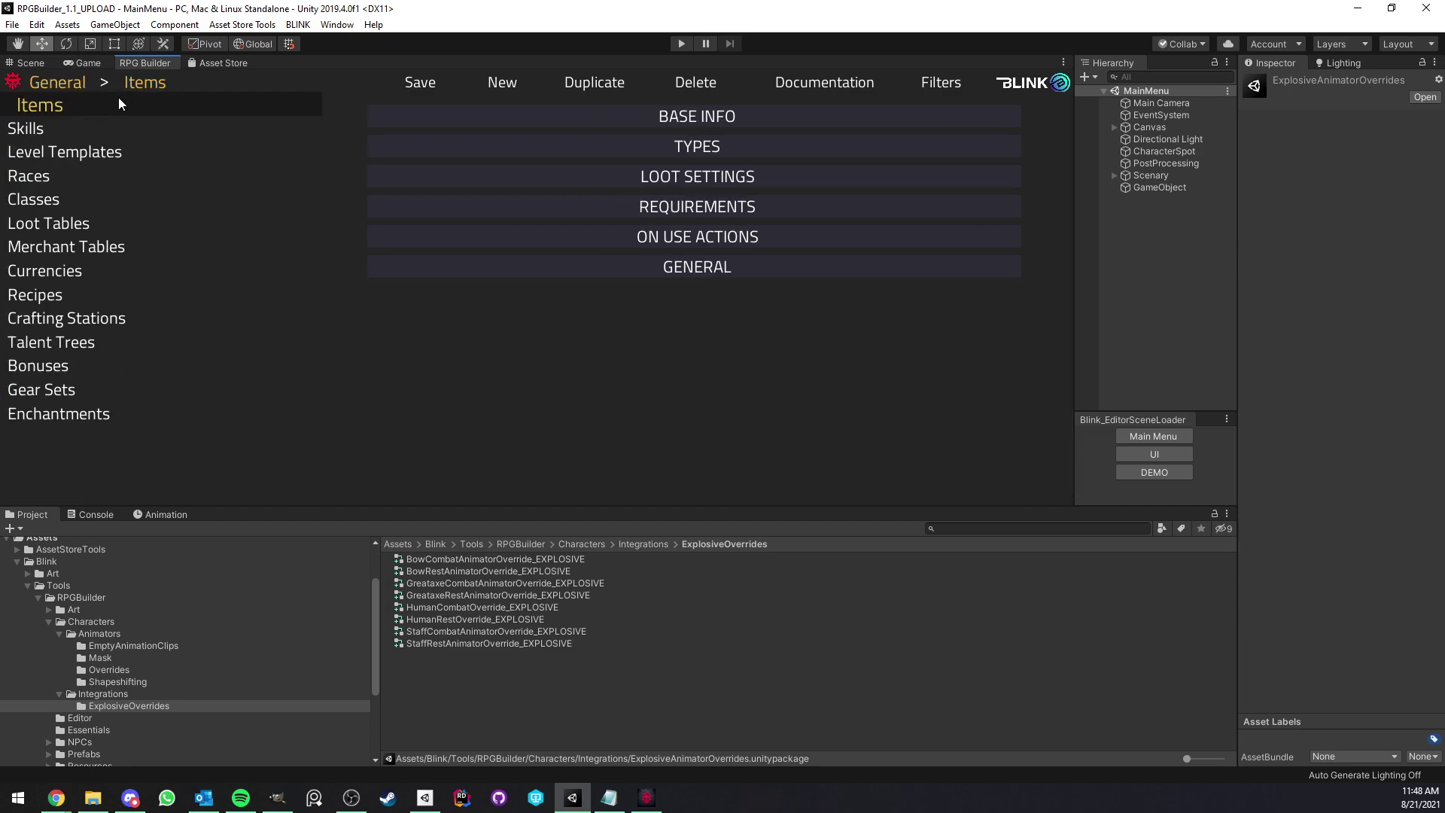
{"action": "left_click", "coordinate": [75, 179]}
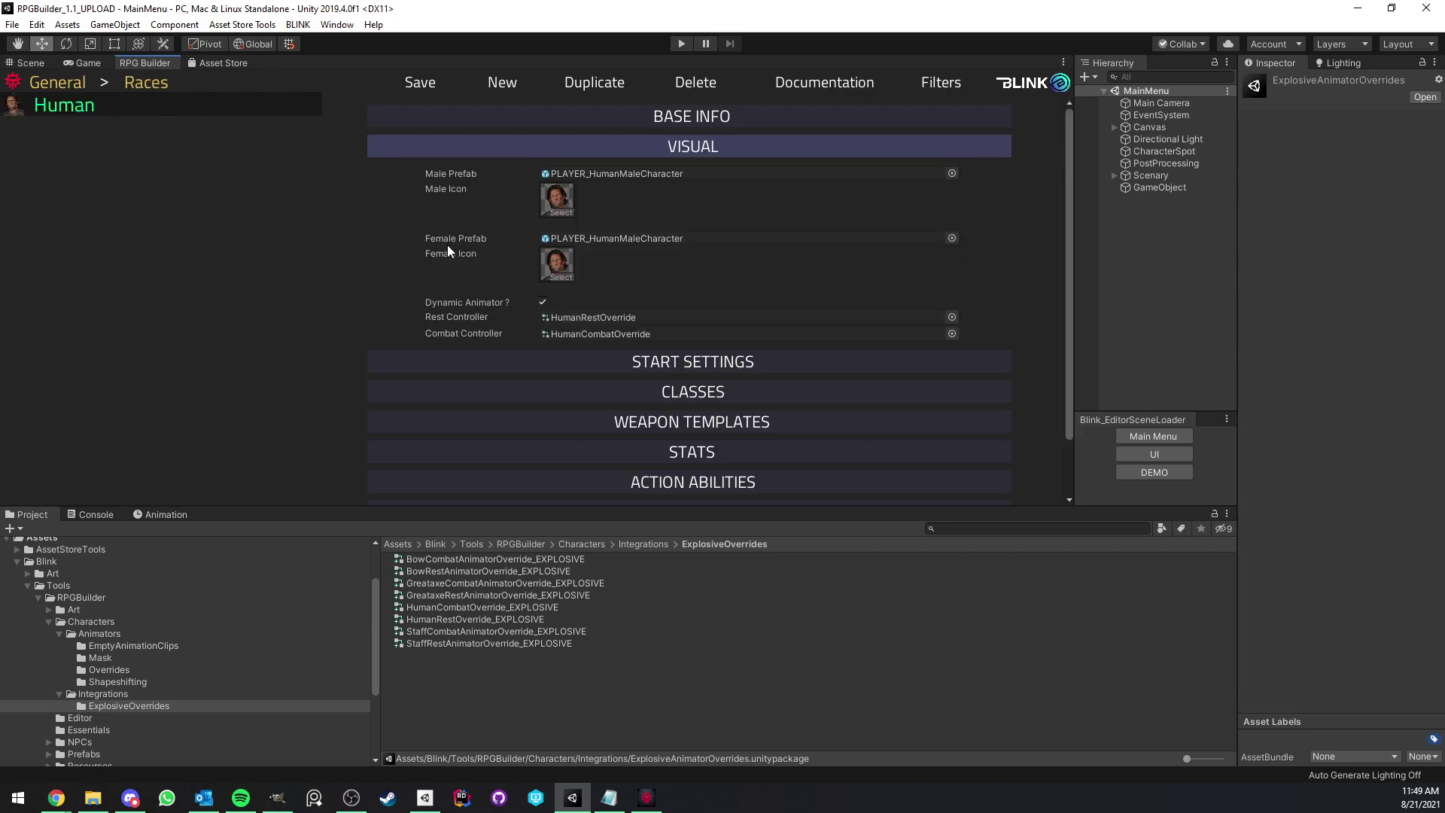
- Assign HumanRestOverride_EXPLOSIVE and HumanCombatOverride_EXPLOSIVE as the Human race's rest and combat controllers, and save the race
{"action": "left_click_drag", "start_coordinate": [456, 607], "coordinate": [196, 523]}
{"action": "left_click", "coordinate": [135, 668]}
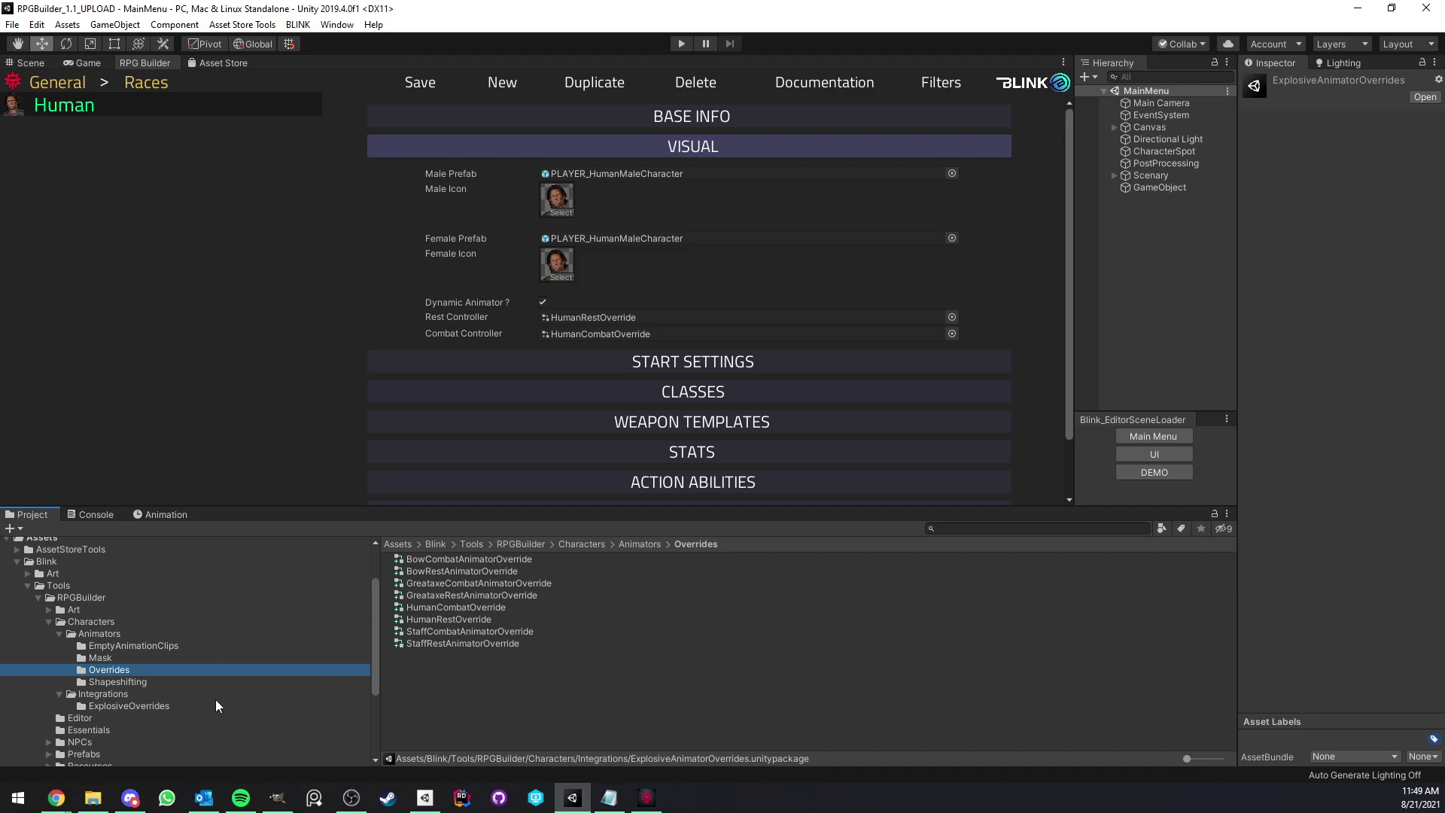
{"action": "left_click", "coordinate": [143, 706]}
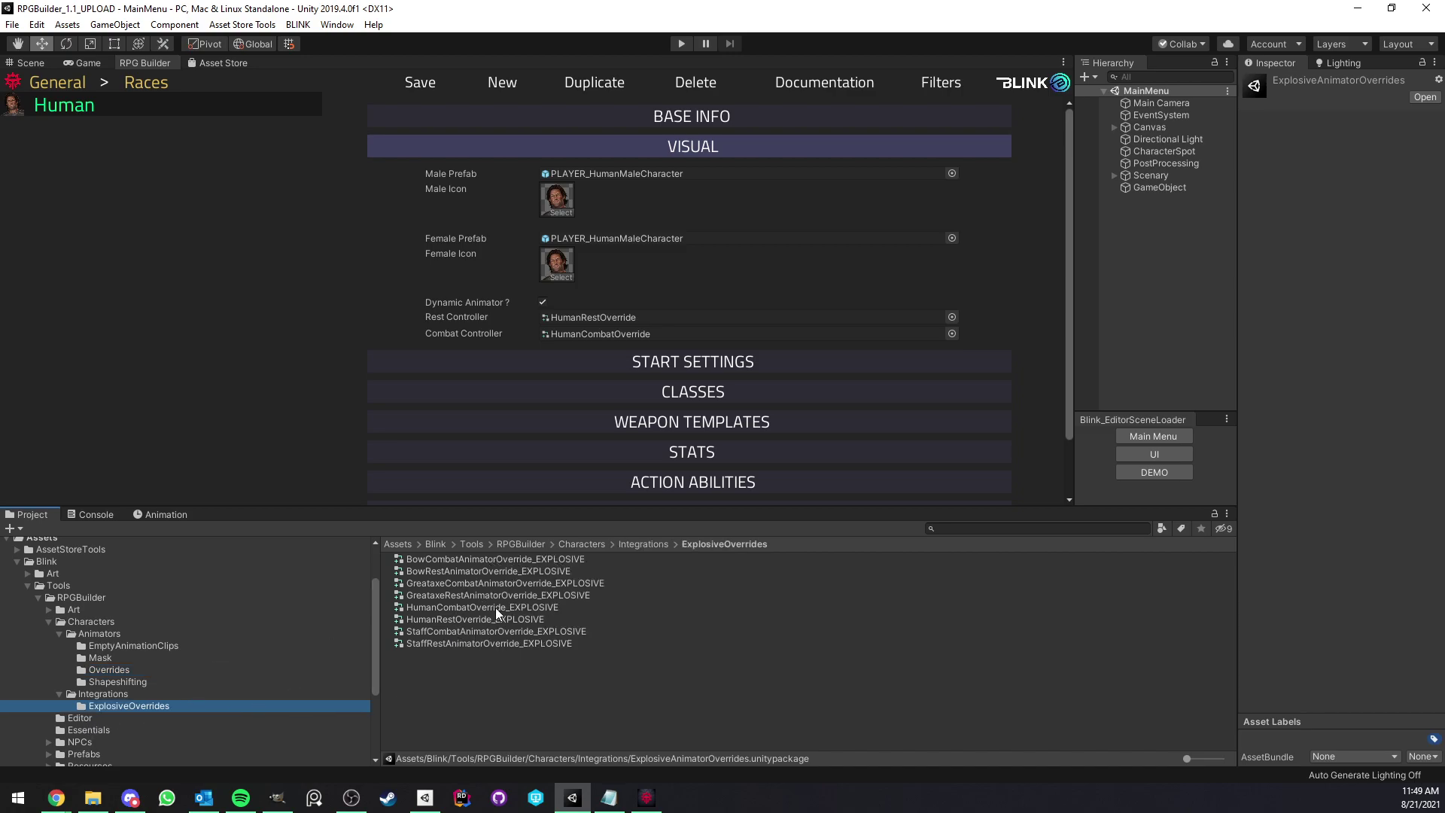
{"action": "left_click_drag", "start_coordinate": [454, 607], "coordinate": [549, 311]}
{"action": "left_click_drag", "start_coordinate": [503, 619], "coordinate": [589, 300]}
{"action": "left_click", "coordinate": [421, 82]}
- Open RPG Builder's item settings and show the weapon animator overrides
{"action": "left_click", "coordinate": [61, 80]}
{"action": "left_click", "coordinate": [60, 174]}
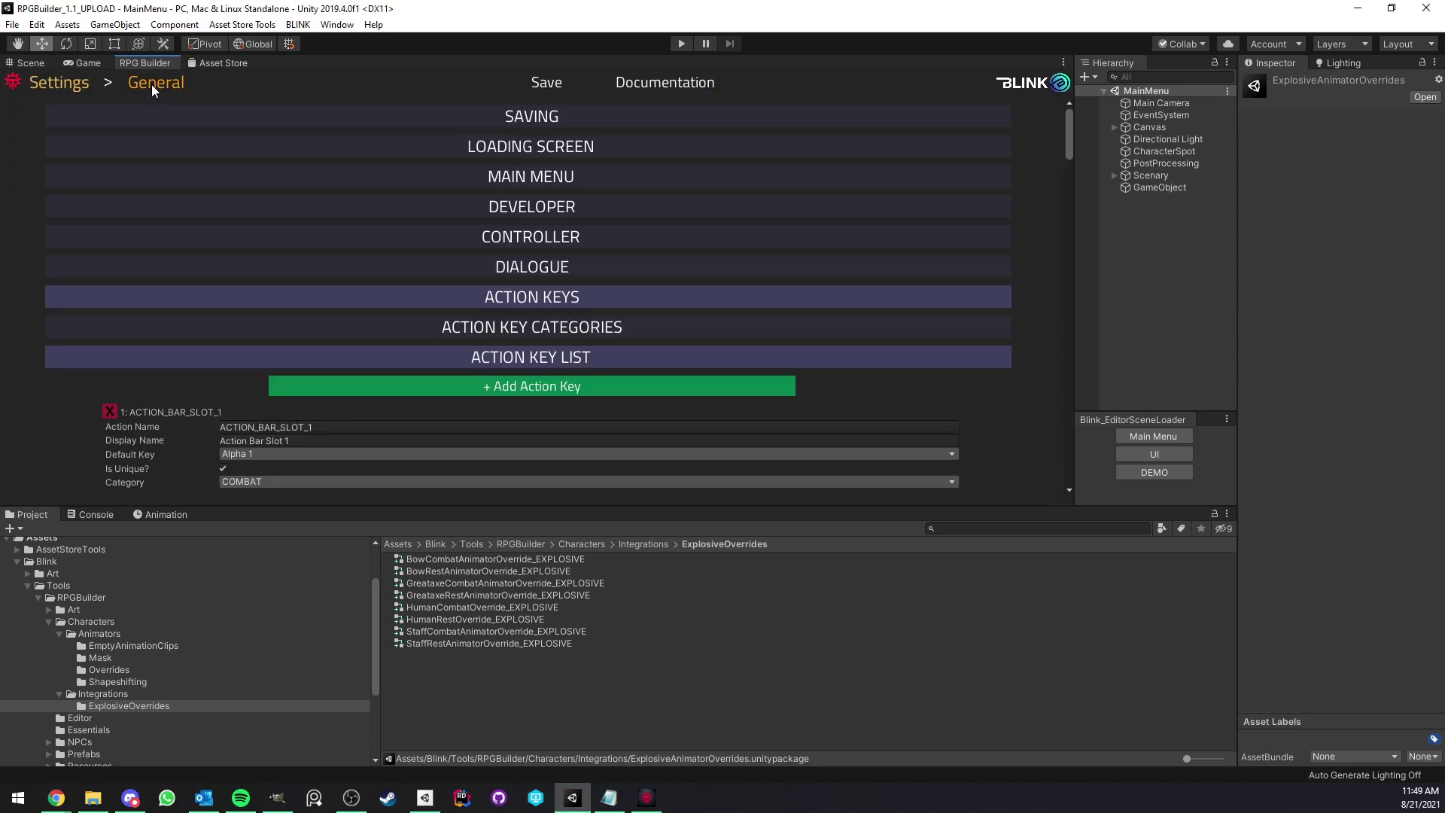
{"action": "left_click", "coordinate": [151, 84]}
{"action": "left_click", "coordinate": [102, 149]}
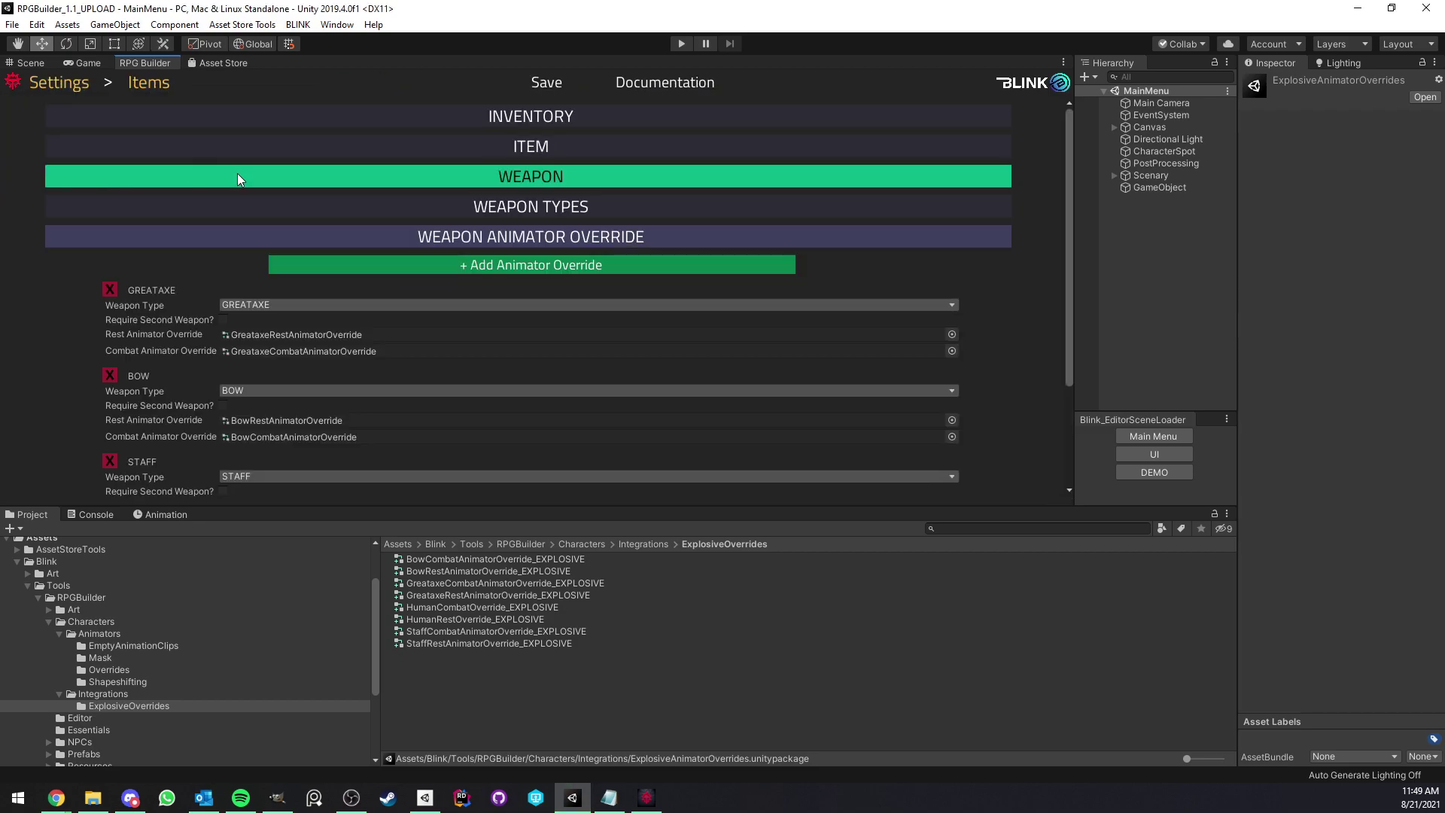
{"action": "left_click", "coordinate": [482, 241]}
{"action": "left_click", "coordinate": [536, 179]}
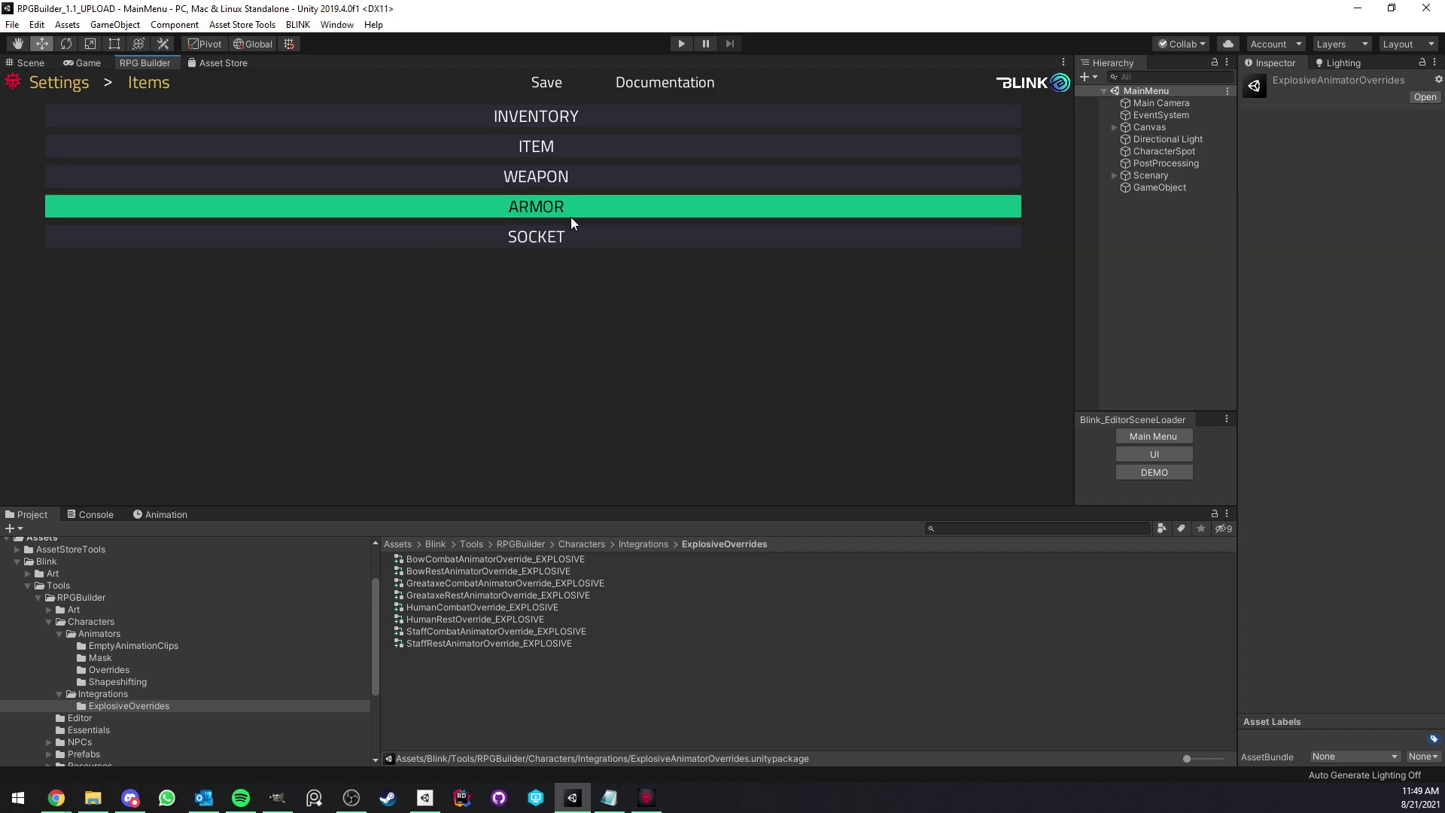
{"action": "left_click", "coordinate": [562, 175]}
{"action": "left_click", "coordinate": [526, 235]}
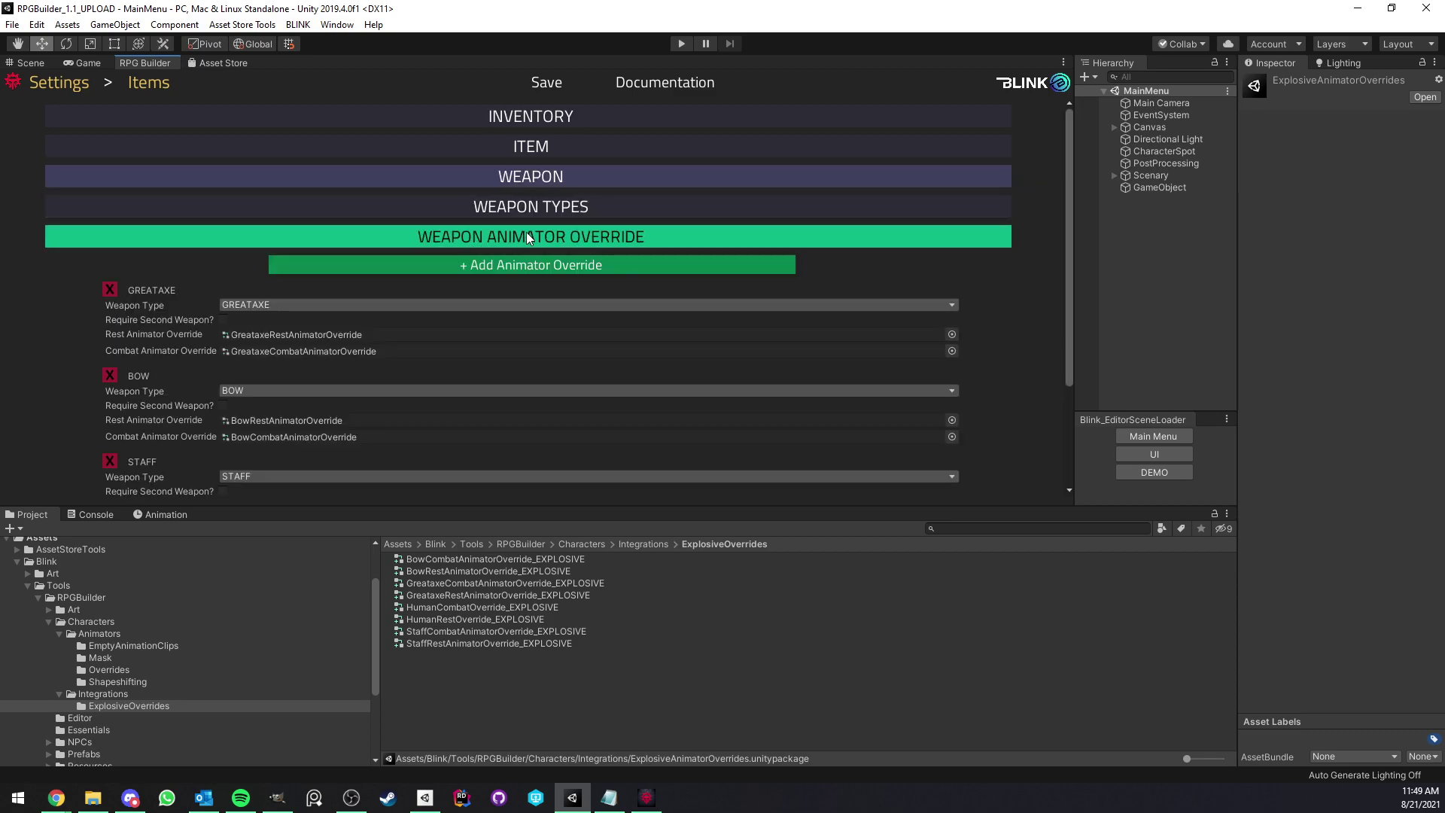
- Assign the matching _EXPLOSIVE rest and combat animator overrides to the GREATAXE, BOW and STAFF weapon types, and save the item settings
{"action": "scroll", "coordinate": [367, 274], "scroll_direction": "down", "scroll_amount": 3}
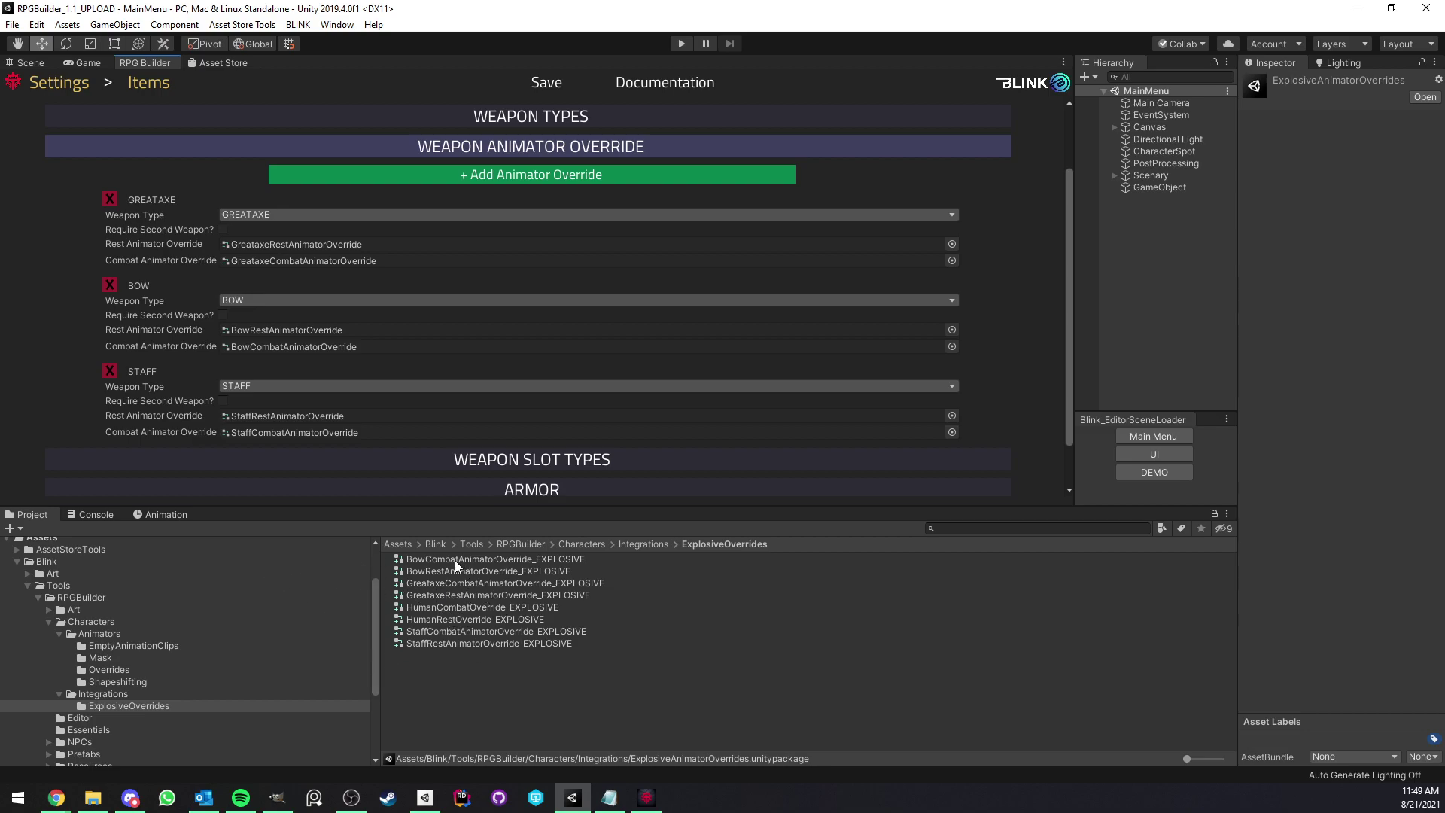
{"action": "left_click_drag", "start_coordinate": [447, 584], "coordinate": [236, 267]}
{"action": "left_click_drag", "start_coordinate": [452, 596], "coordinate": [286, 247]}
{"action": "left_click_drag", "start_coordinate": [426, 561], "coordinate": [249, 350]}
{"action": "left_click_drag", "start_coordinate": [475, 571], "coordinate": [290, 332]}
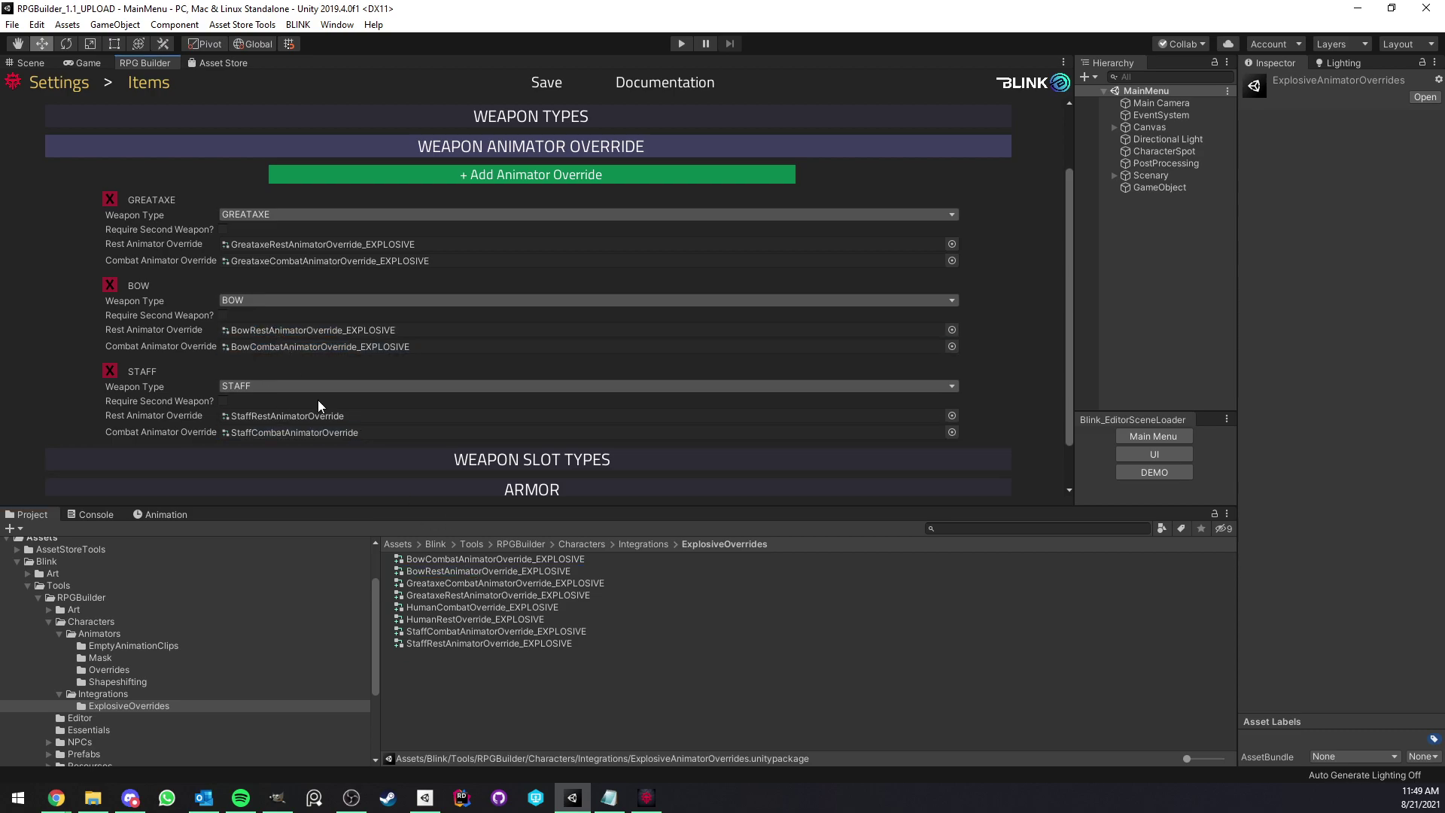
{"action": "left_click_drag", "start_coordinate": [433, 631], "coordinate": [257, 435]}
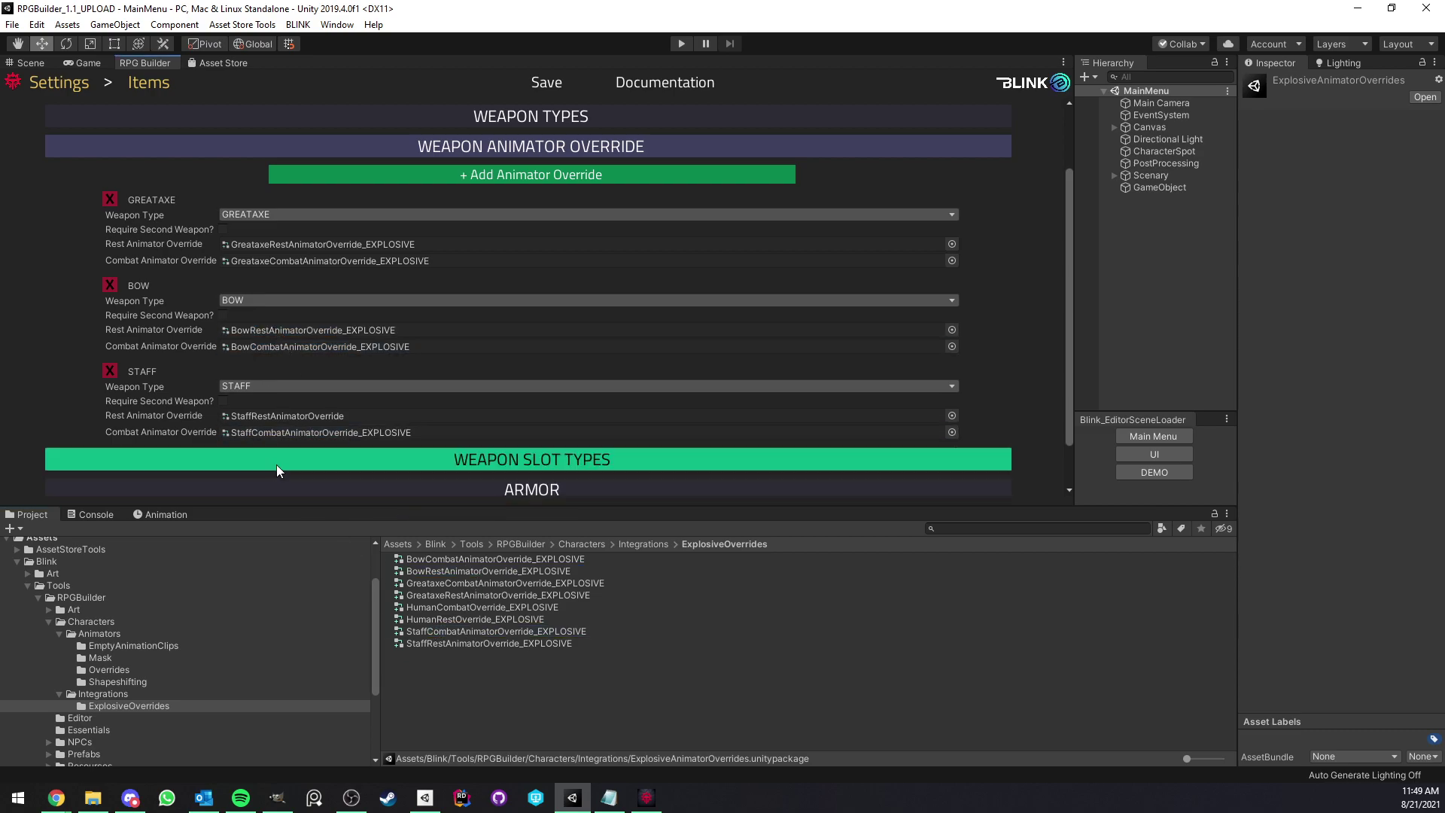
{"action": "left_click_drag", "start_coordinate": [429, 643], "coordinate": [248, 417]}
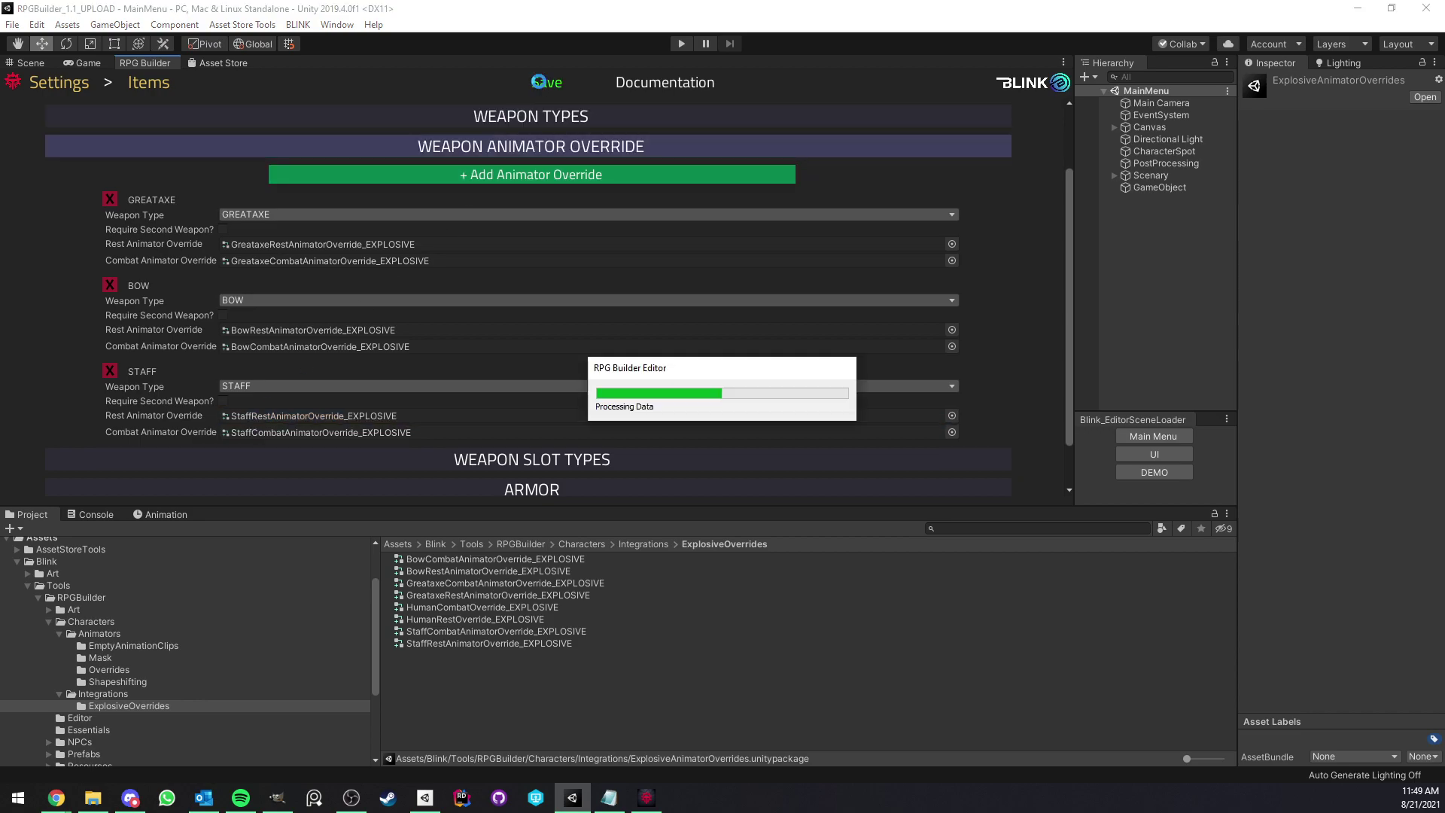
- Run the game from the main menu scene and continue with the existing character into the demo scene
{"action": "left_click", "coordinate": [92, 60]}
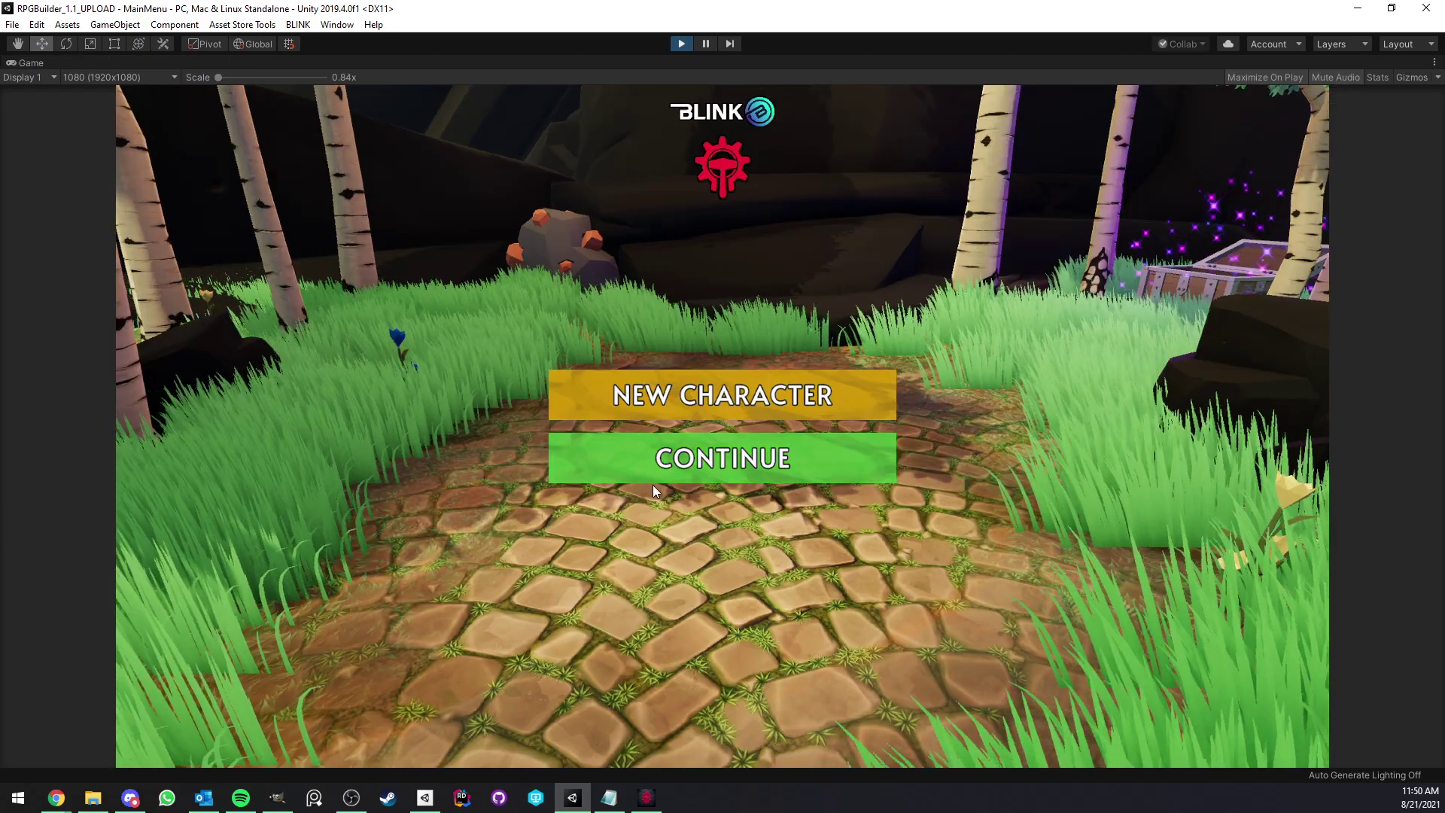
{"action": "left_click", "coordinate": [652, 475]}
{"action": "left_click", "coordinate": [700, 712]}
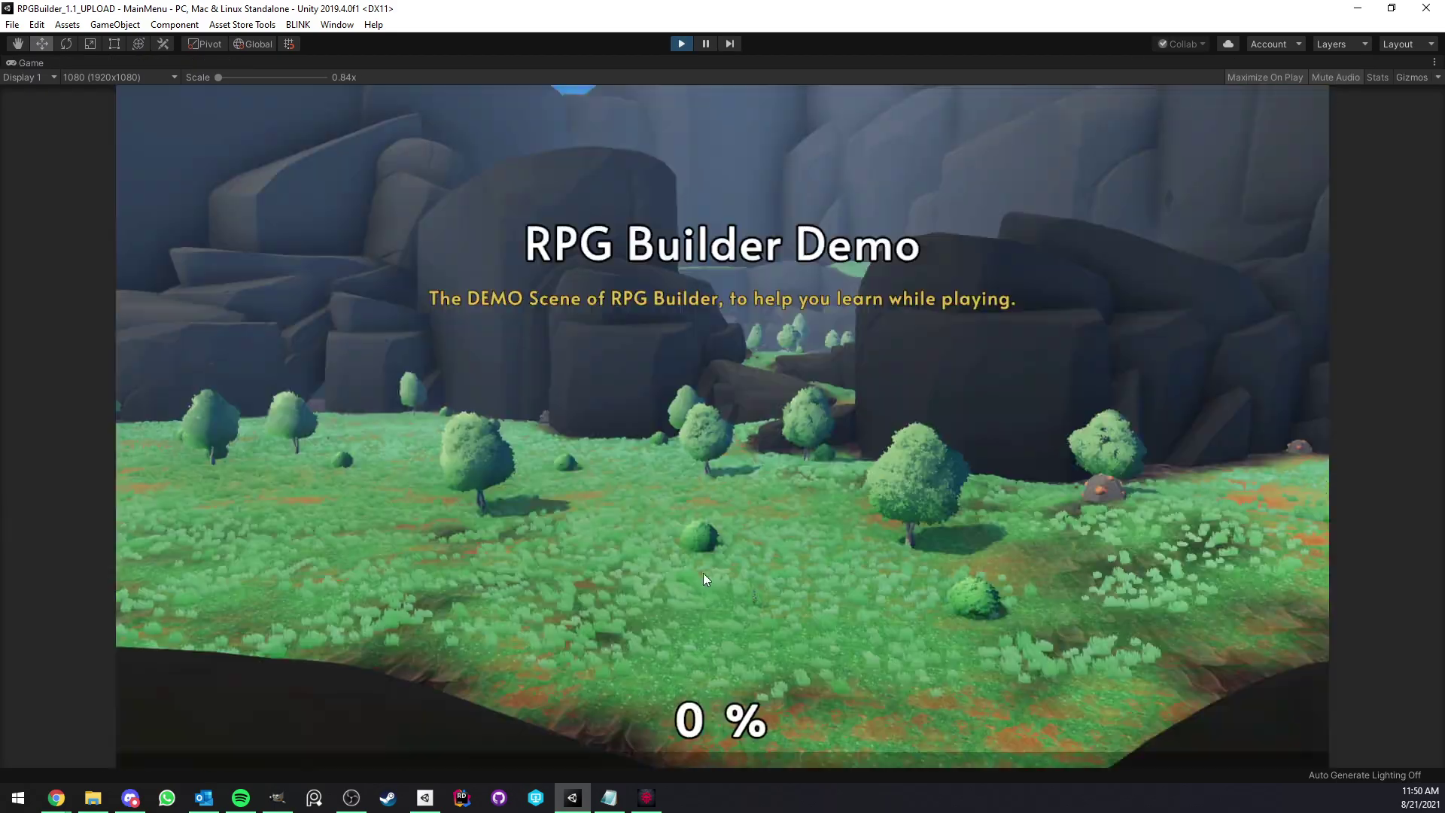
- Run the unarmed character around the demo field and use ability 1 to check the rest and combat animations
{"action": "key", "text": "w"}
{"action": "key", "text": "d"}
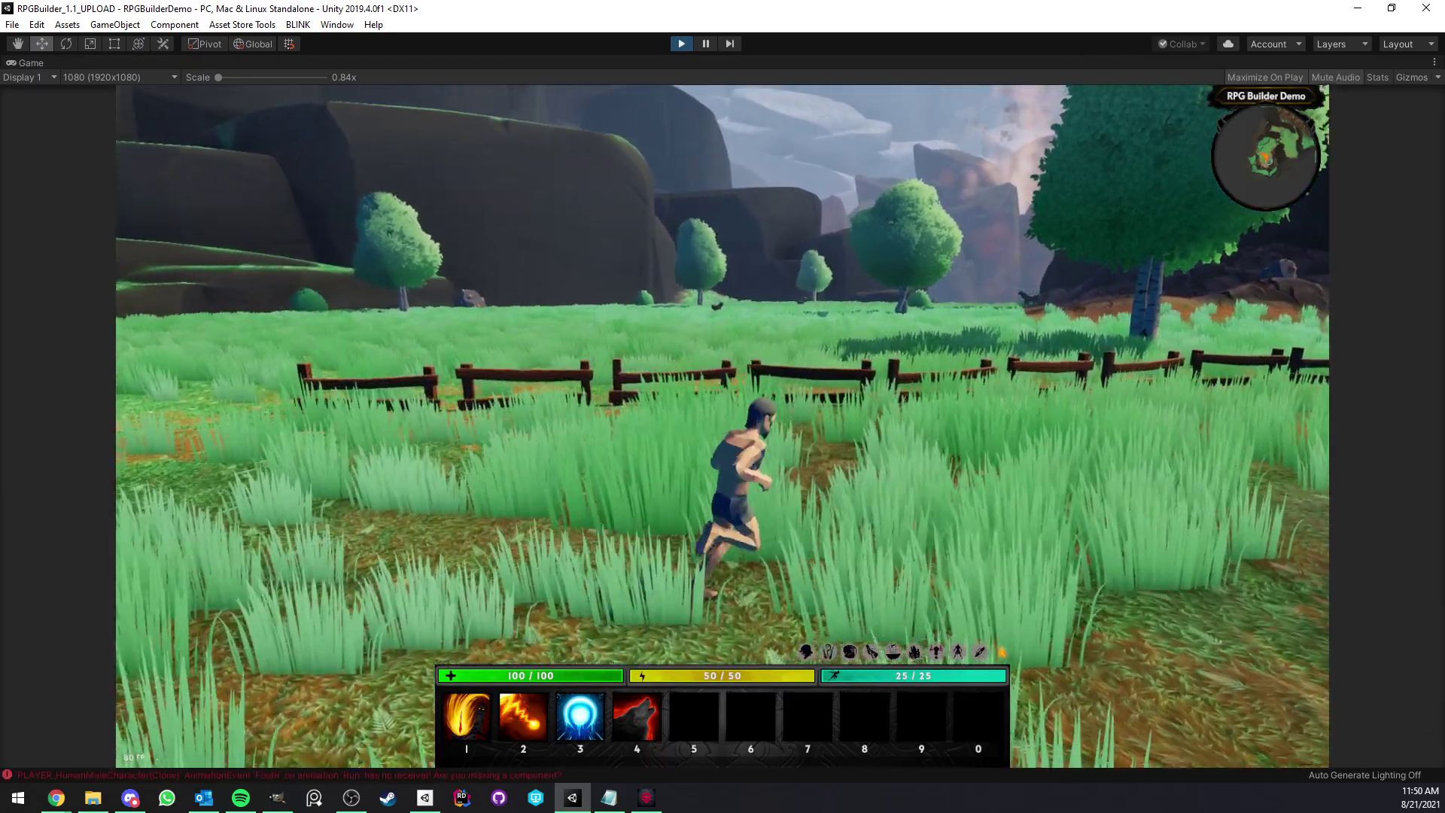
{"action": "key", "text": "s"}
{"action": "key", "text": "a"}
{"action": "key", "text": "w"}
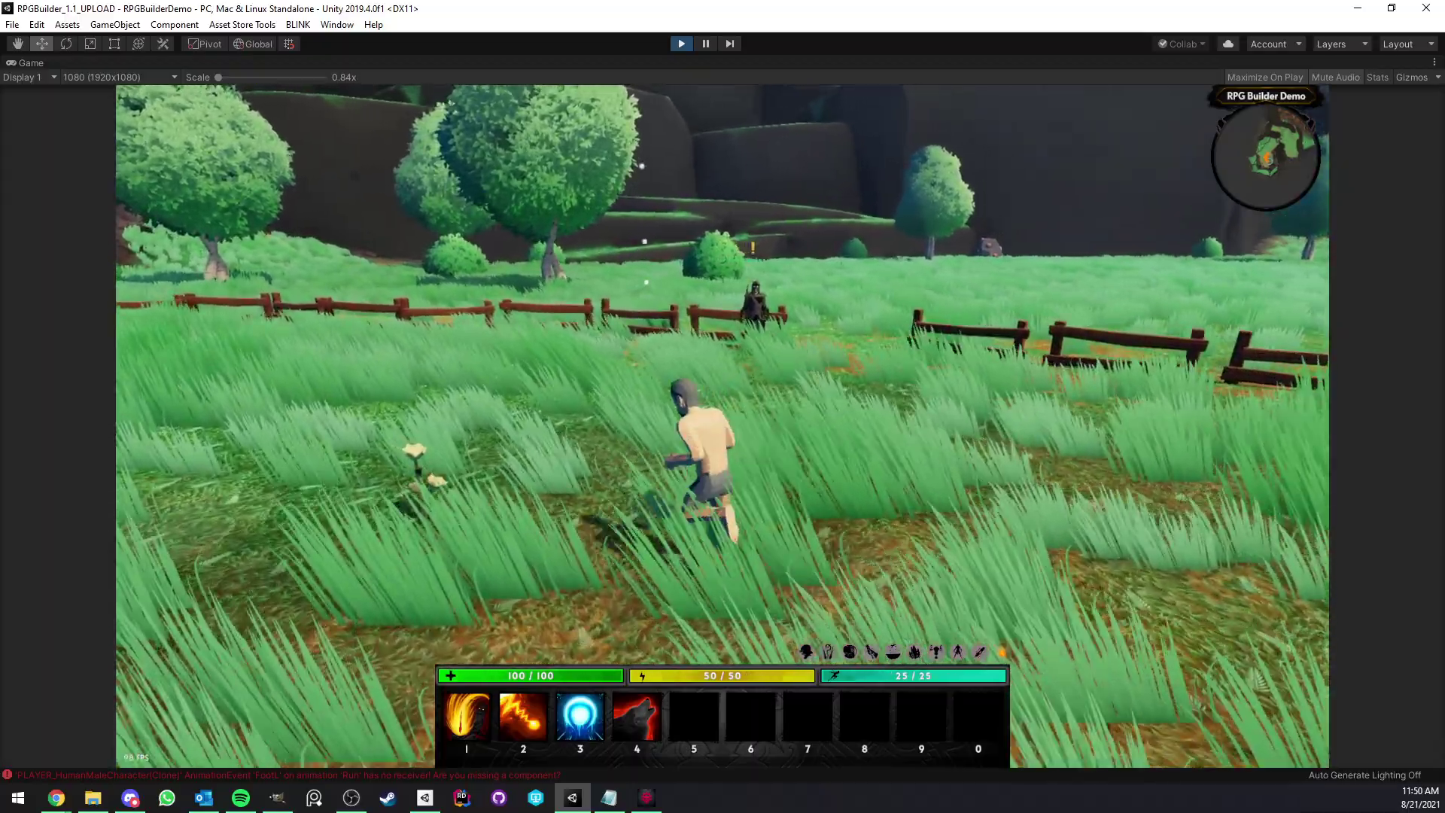
{"action": "key", "text": "d"}
{"action": "key", "text": "s"}
{"action": "key", "text": "d"}
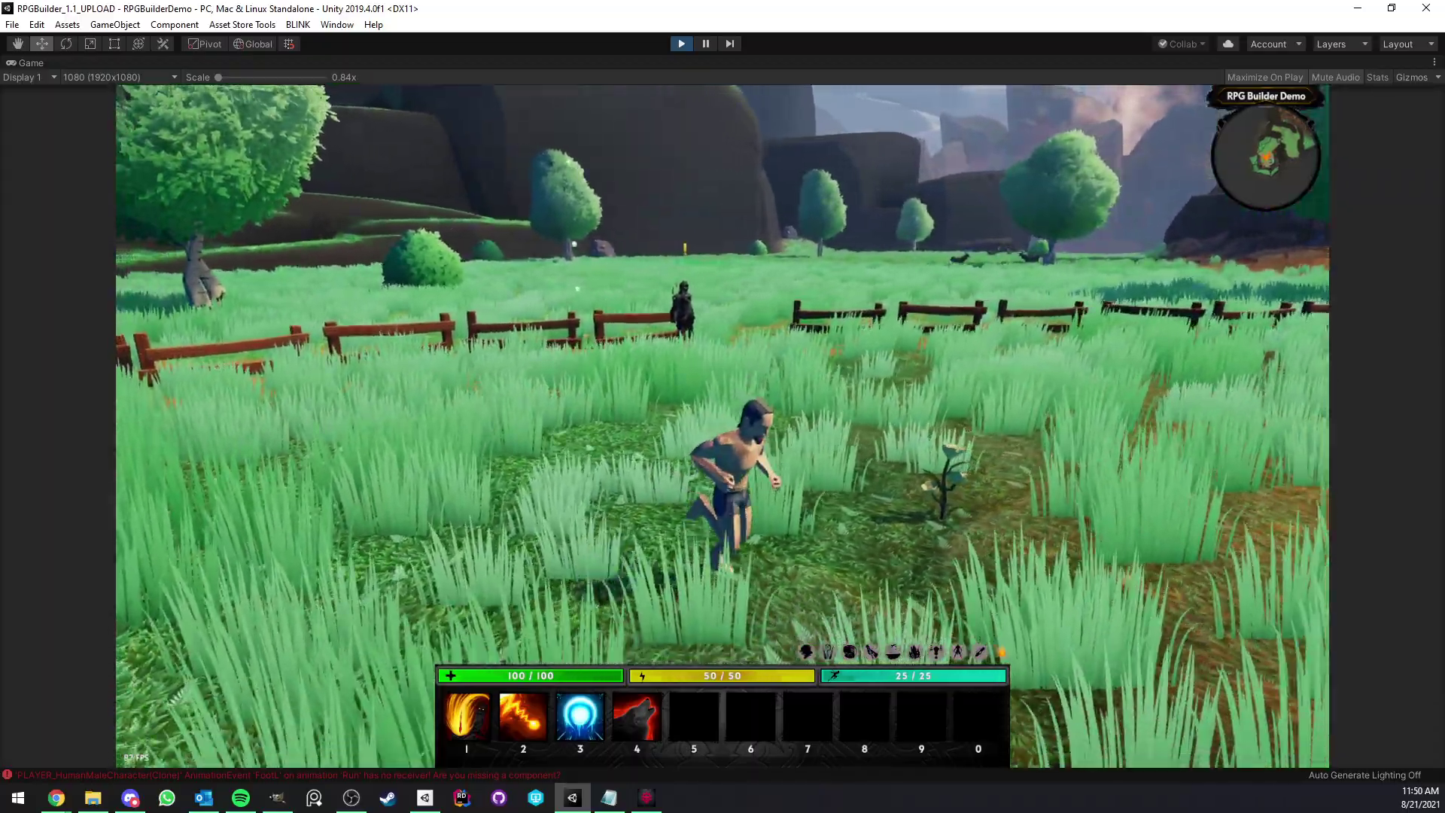
{"action": "key", "text": "w"}
{"action": "key", "text": "1"}
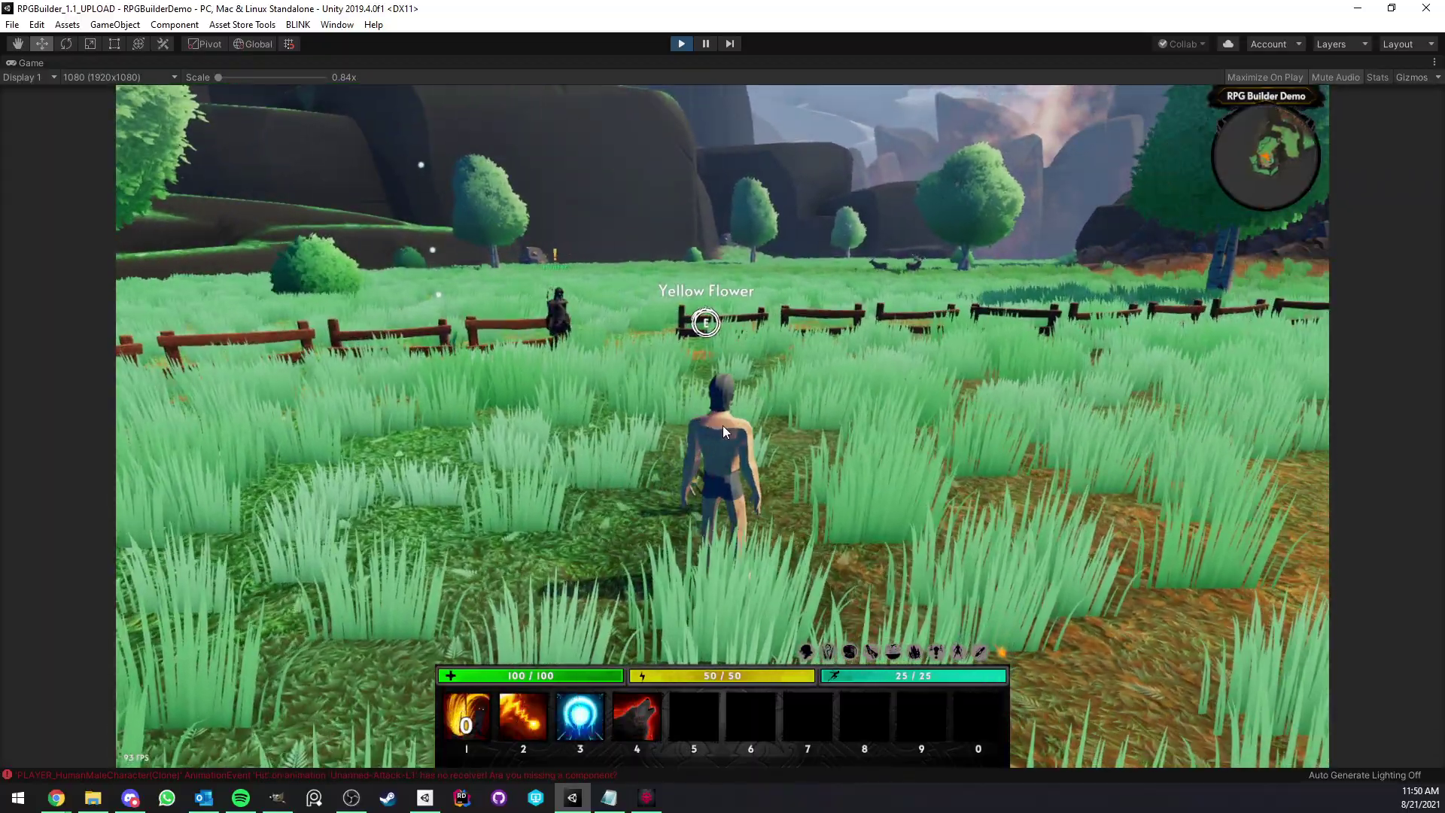
- Open the inventory and add a Novice Greataxe, Novice Bow and Novice Staff through the developer panel, filtering the items by "nov"
{"action": "key", "text": "i"}
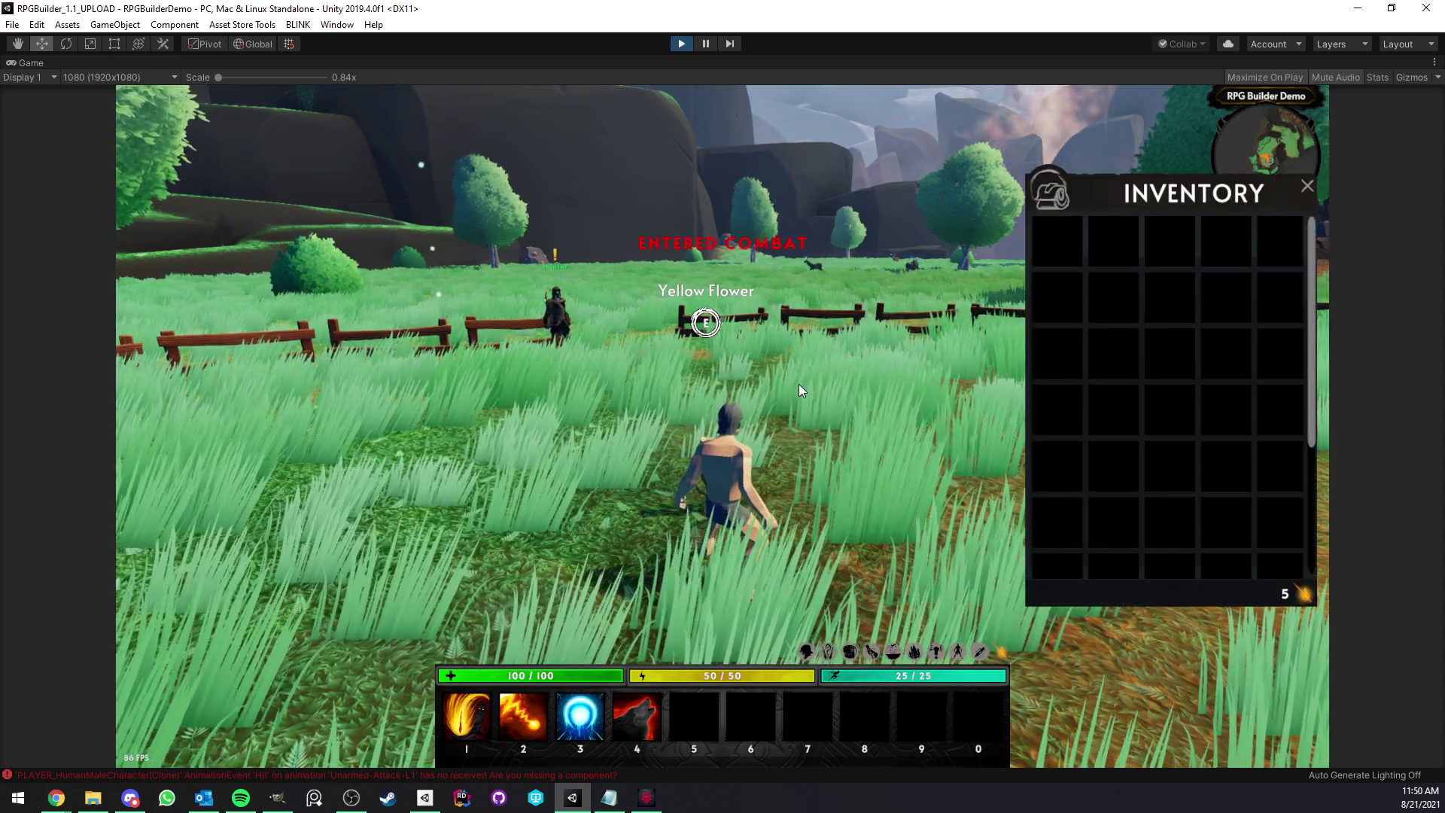
{"action": "key", "text": "d"}
{"action": "key", "text": "s"}
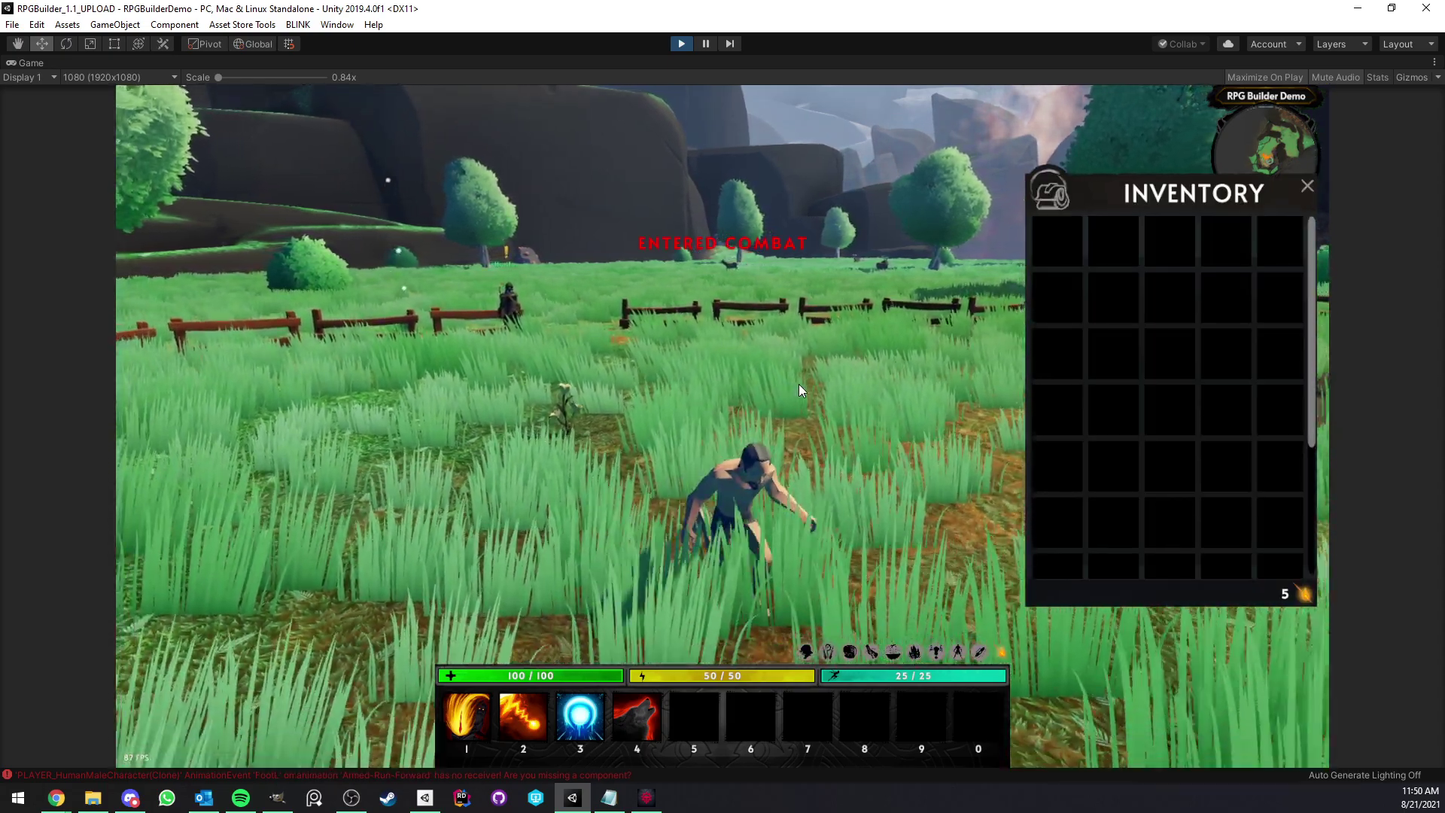
{"action": "left_click", "coordinate": [1002, 653]}
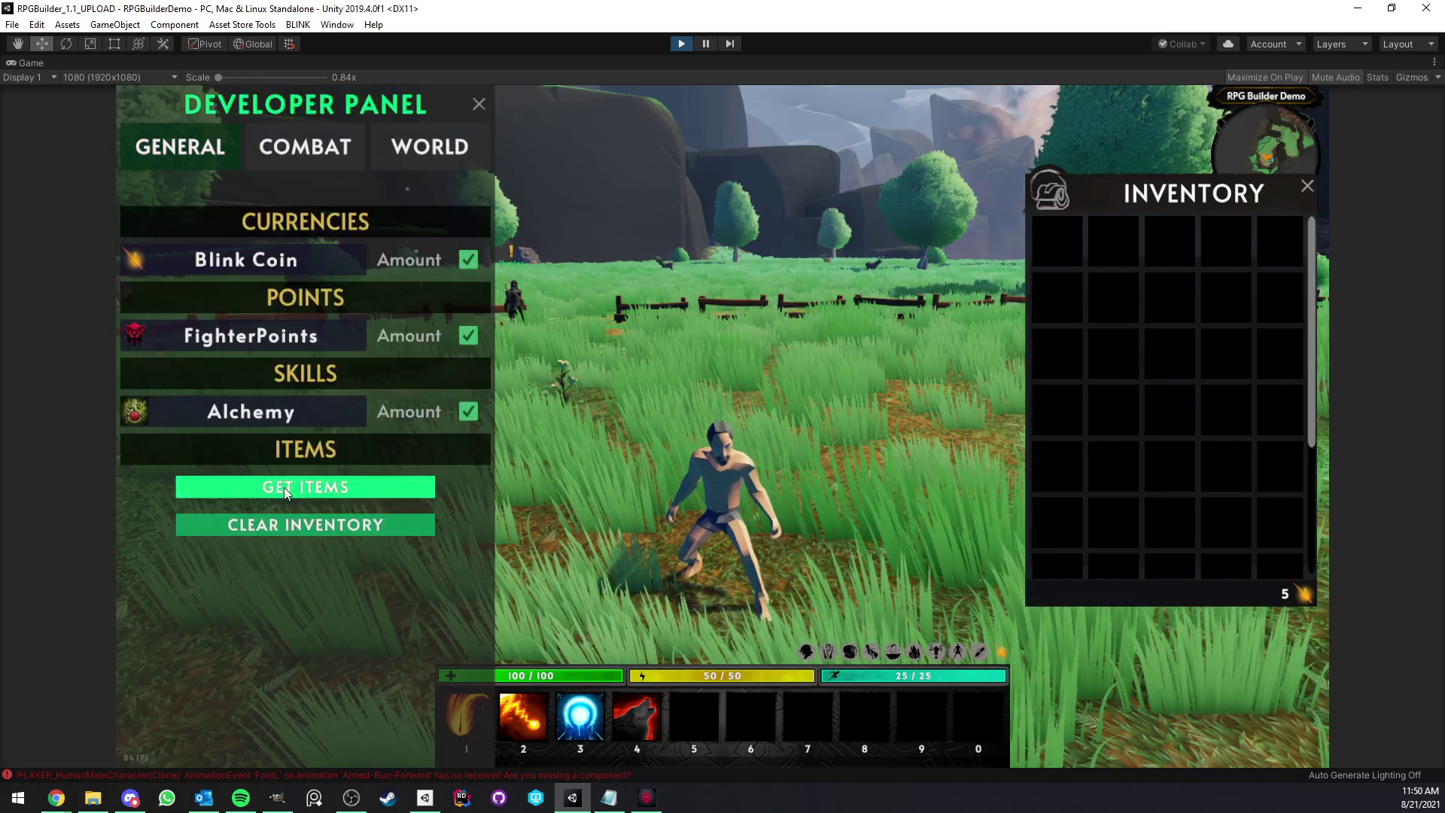
{"action": "left_click", "coordinate": [281, 486]}
{"action": "left_click", "coordinate": [629, 104]}
{"action": "type", "text": "nov"}
{"action": "left_click", "coordinate": [774, 143]}
{"action": "left_click", "coordinate": [523, 143]}
{"action": "left_click", "coordinate": [647, 224]}
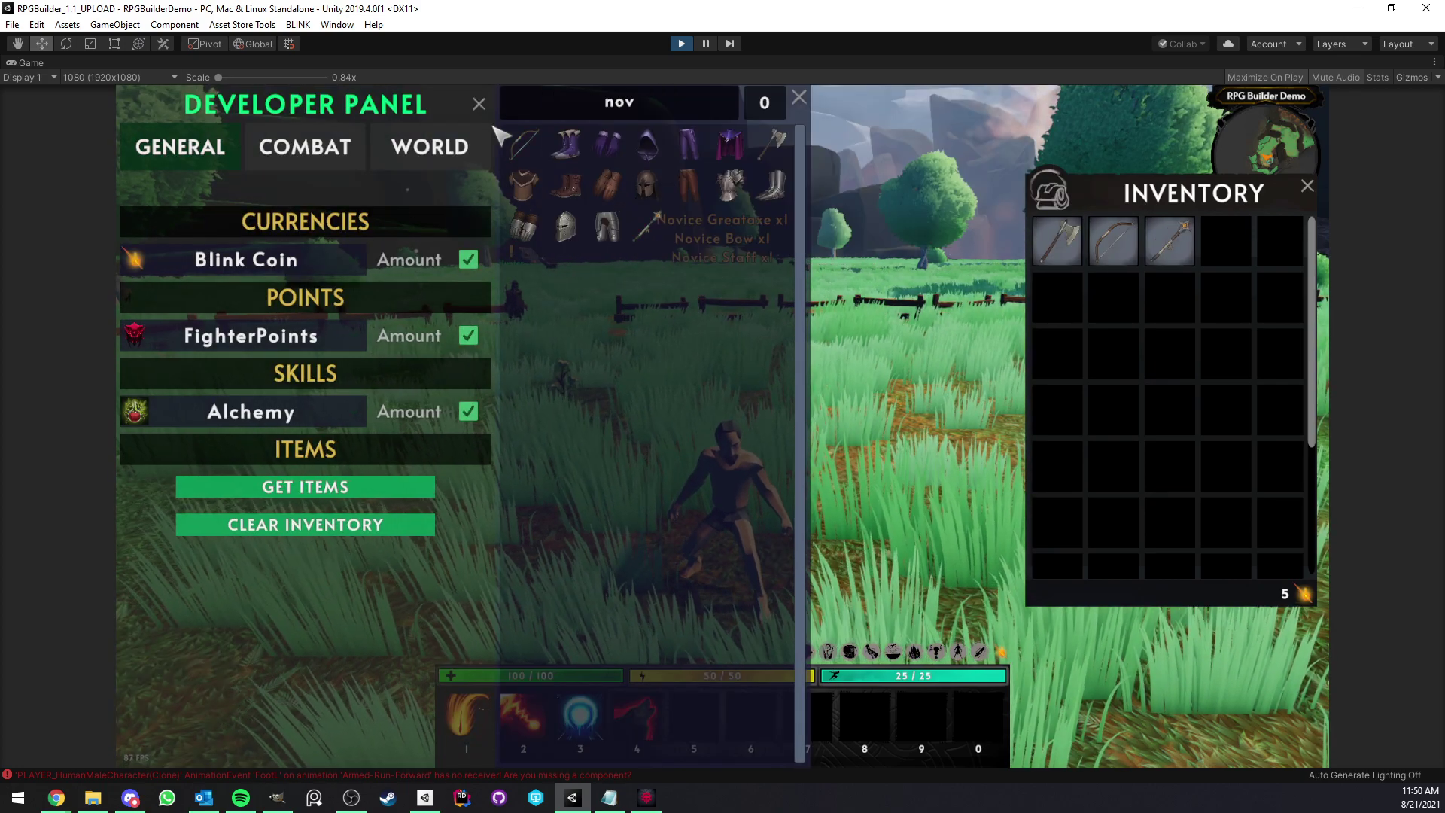
{"action": "left_click", "coordinate": [478, 103]}
- Equip the greataxe, bow and staff in turn and move the character with each to check the weapon animations
{"action": "right_click", "coordinate": [1057, 241]}
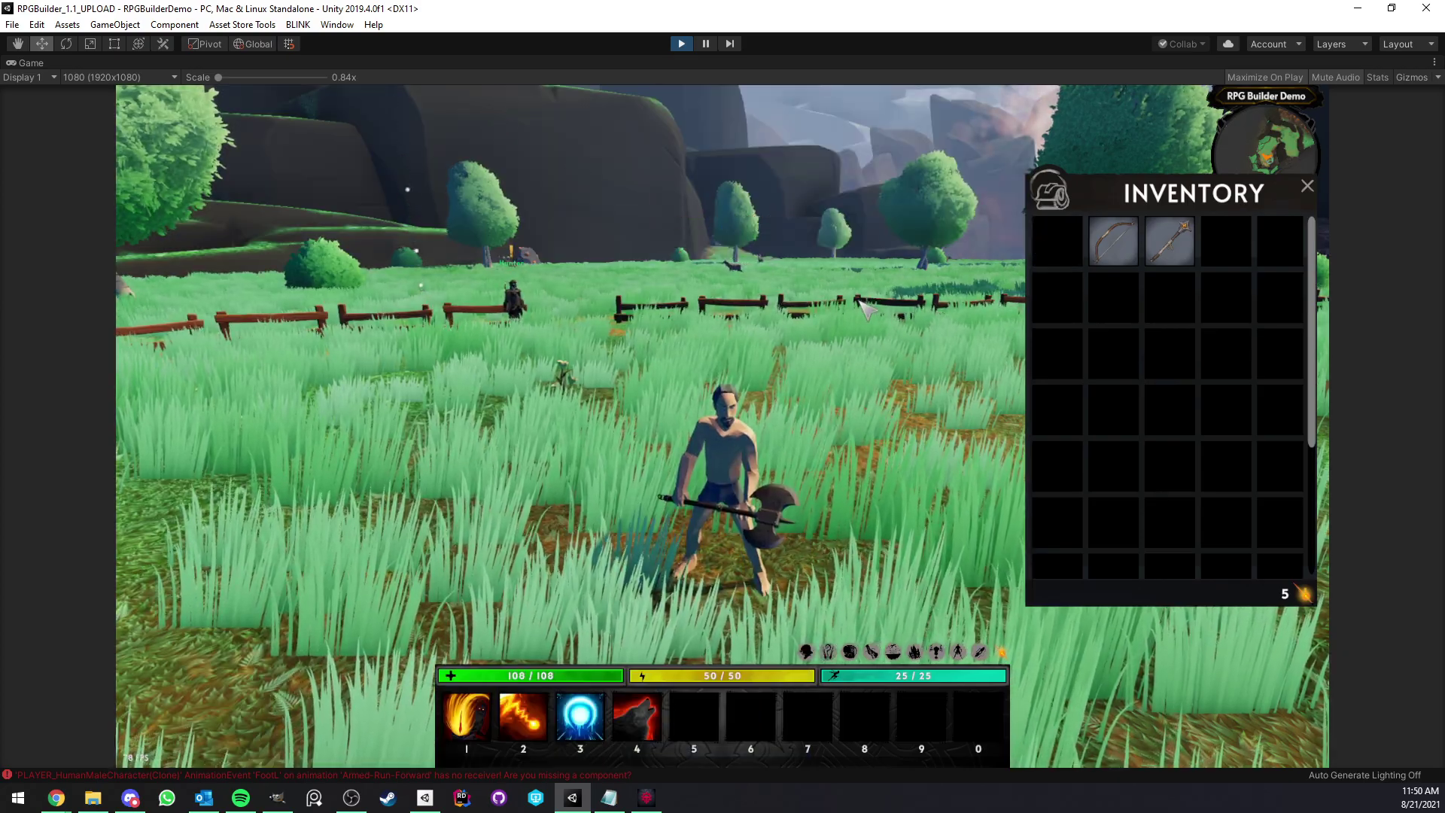
{"action": "key", "text": "w"}
{"action": "key", "text": "s"}
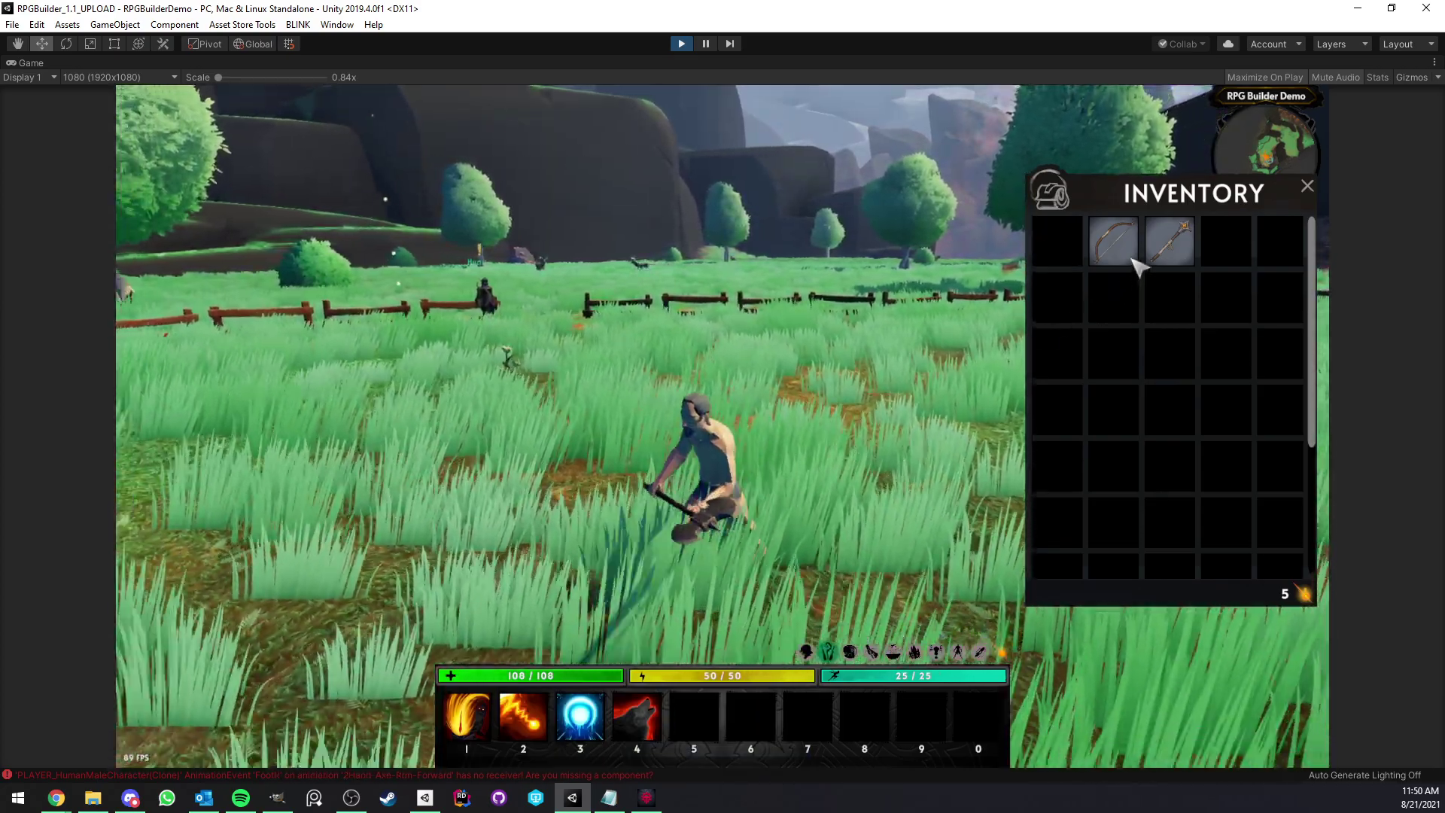
{"action": "right_click", "coordinate": [1113, 241]}
{"action": "key", "text": "w"}
{"action": "right_click", "coordinate": [1169, 241]}
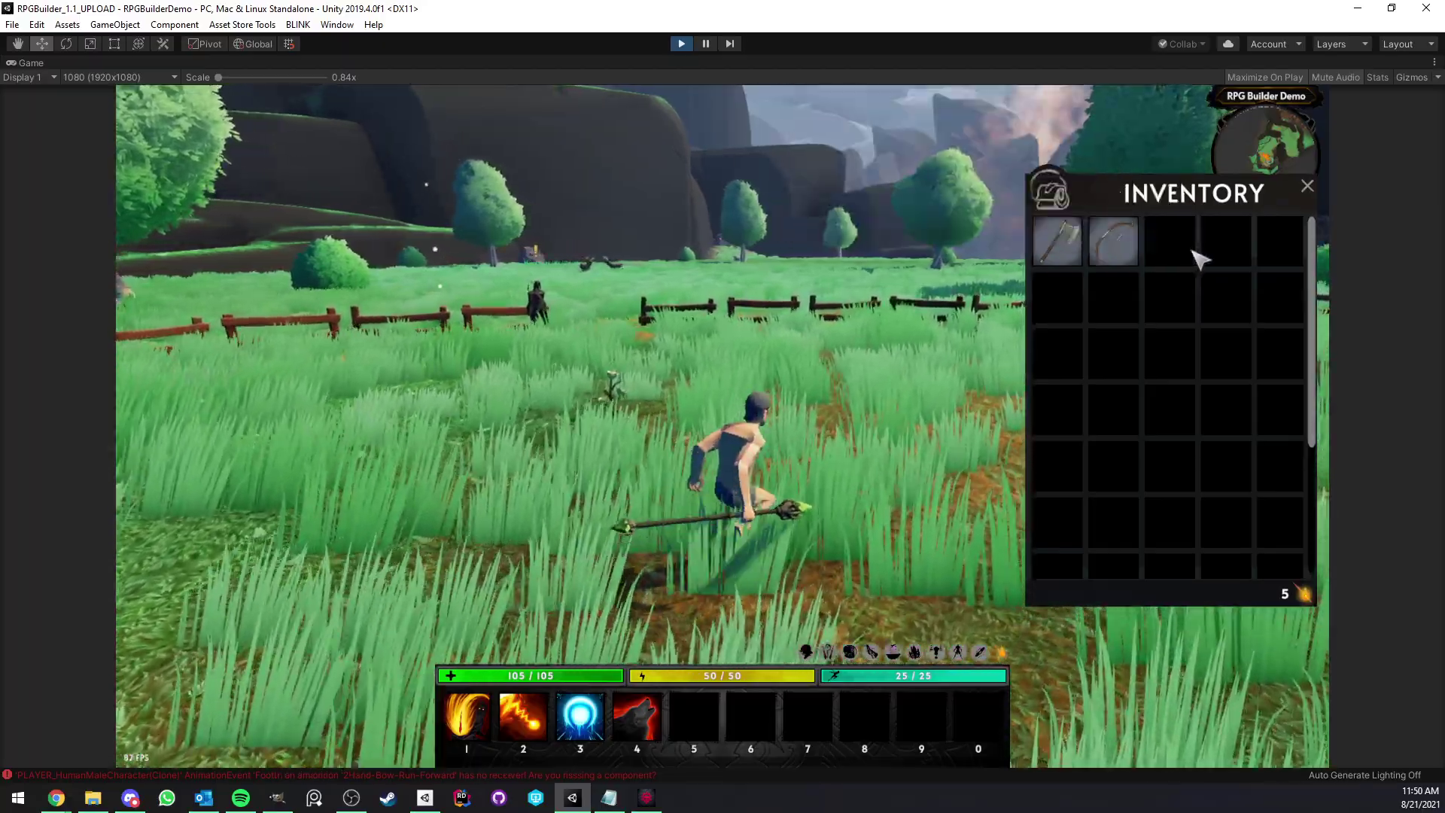
{"action": "key", "text": "s"}
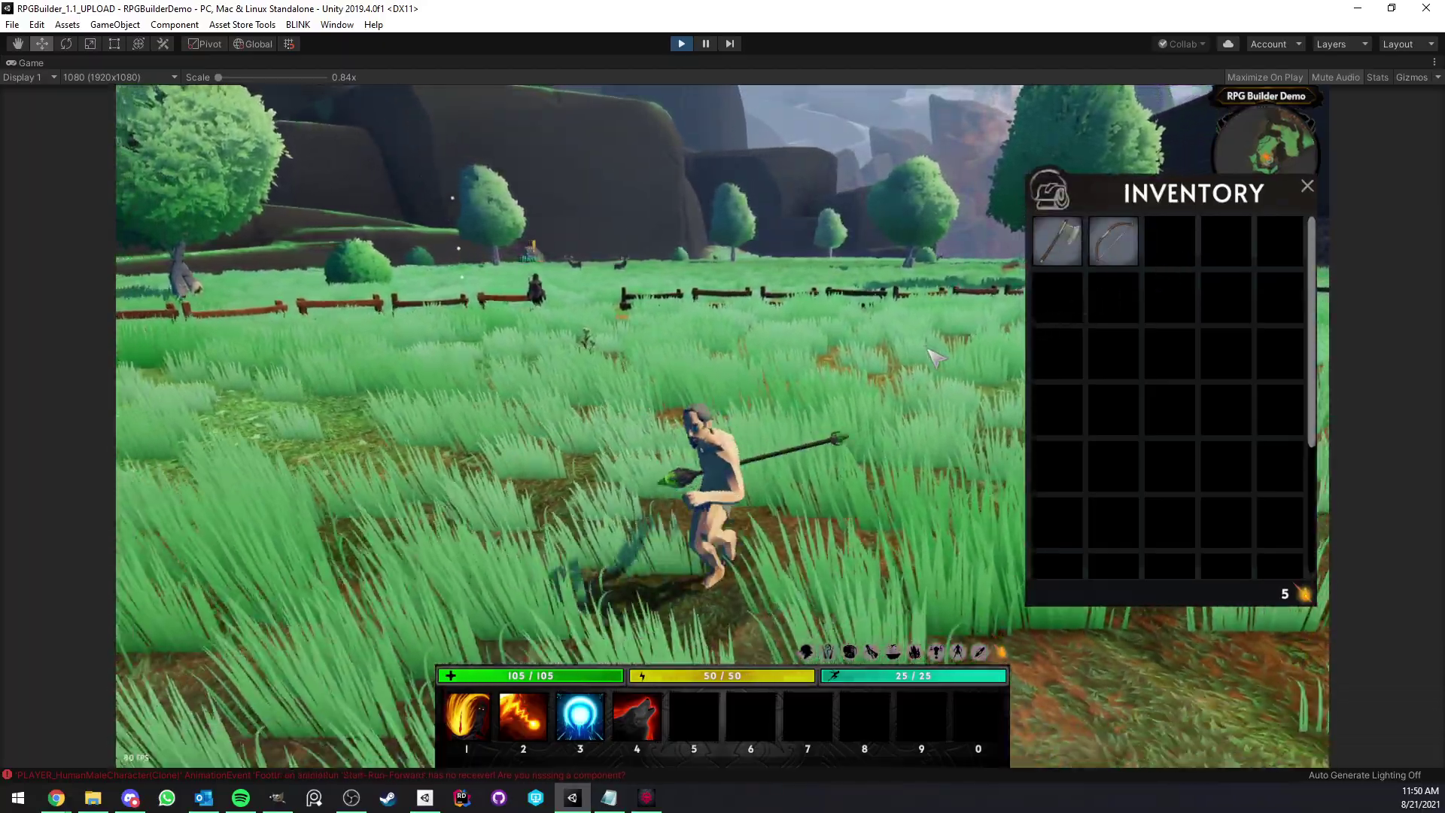
- Equip the Novice Bow again and examine how the character holds it
{"action": "key", "text": "c"}
{"action": "right_click", "coordinate": [1113, 252]}
{"action": "key", "text": "c"}
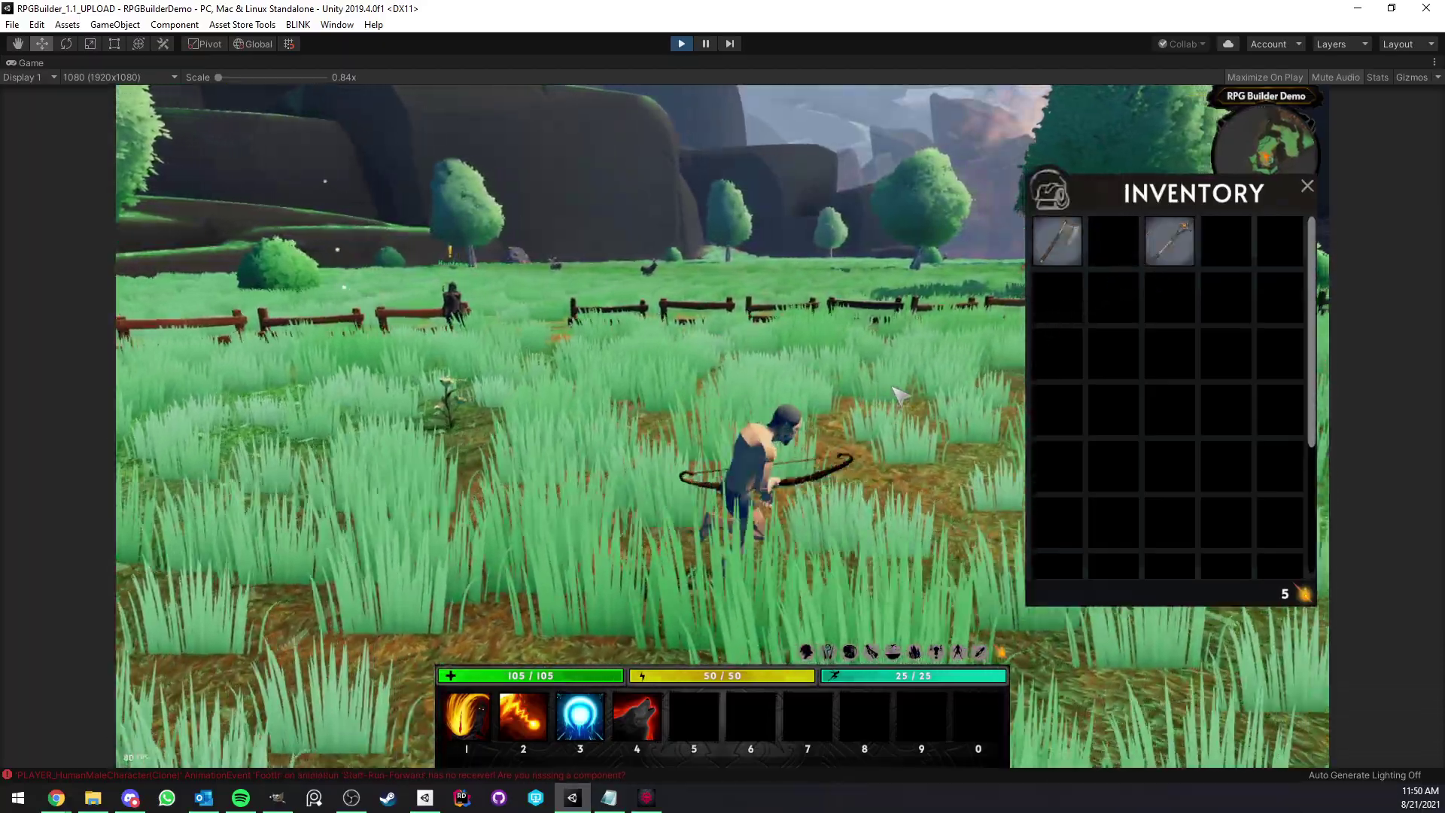
{"action": "right_click_drag", "start_coordinate": [894, 387], "coordinate": [926, 406]}
- Restore the editor layout and open the import settings of the idle clip used by BowCombatAnimatorOverride_EXPLOSIVE, RPG-Character@2Hand-Bow-Idle
{"action": "right_click", "coordinate": [83, 68]}
{"action": "left_click", "coordinate": [125, 111]}
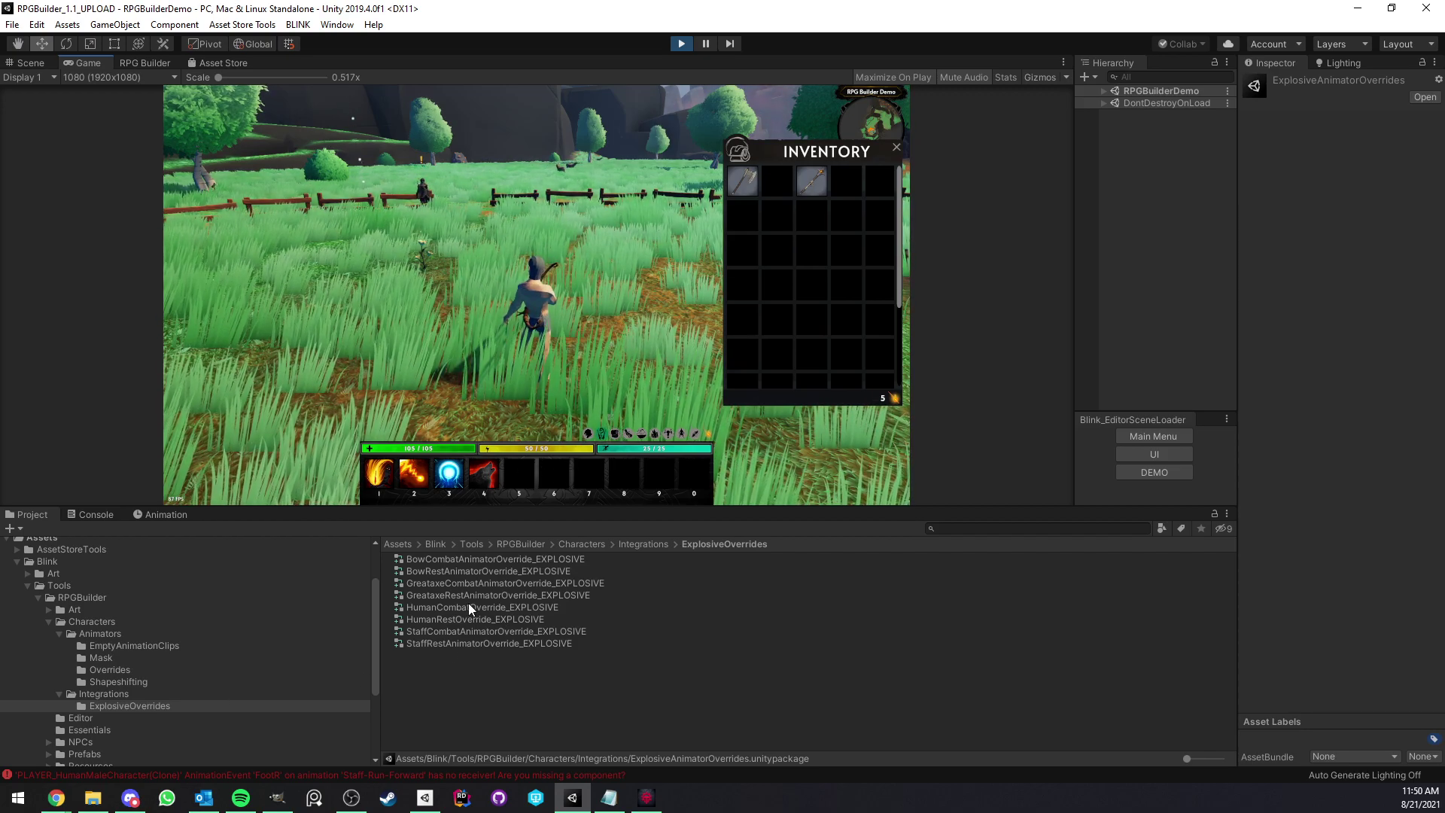
{"action": "left_click", "coordinate": [462, 561]}
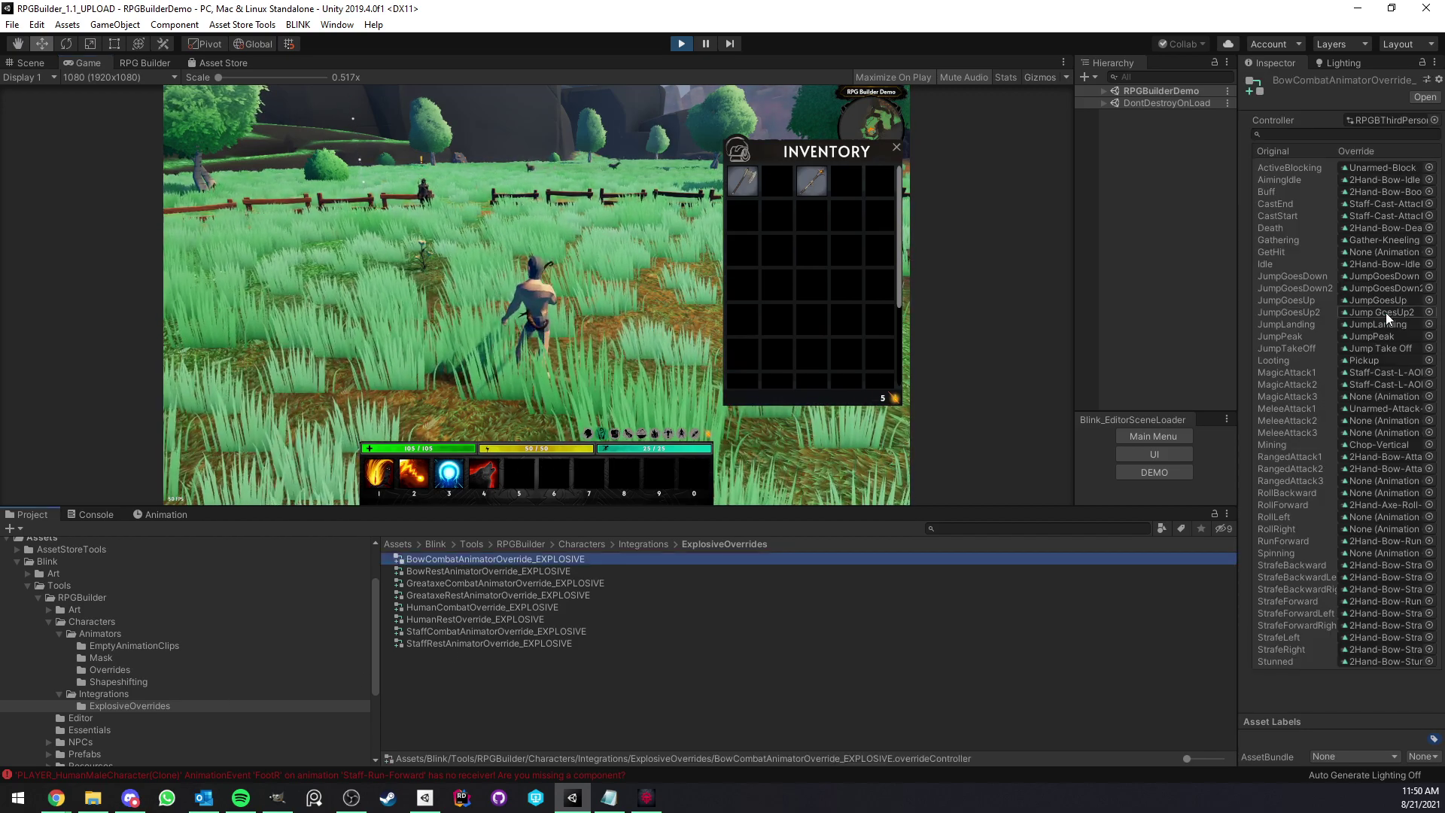
{"action": "left_click", "coordinate": [1364, 264]}
{"action": "left_click", "coordinate": [489, 616]}
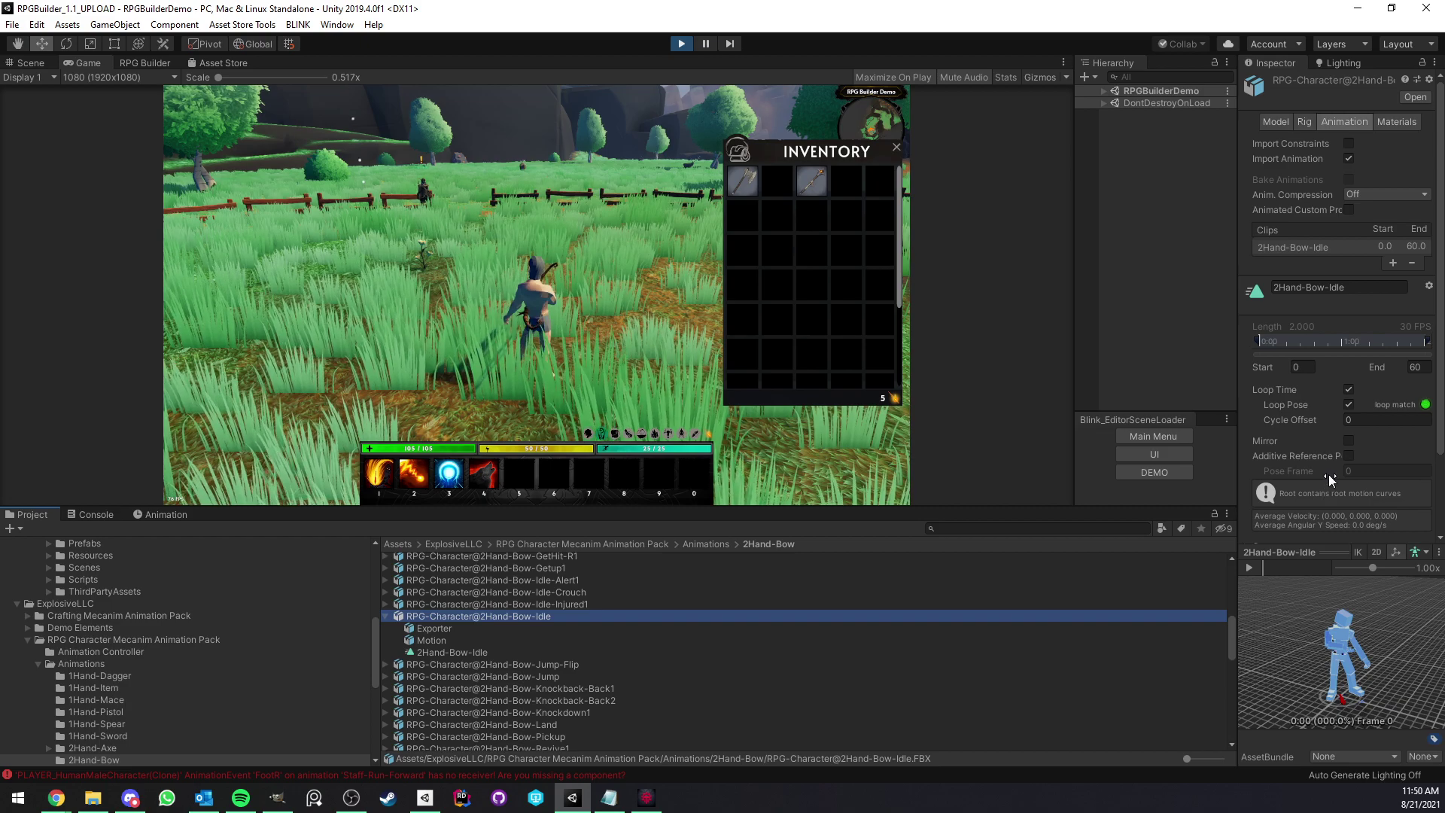
- Enable Mirror on the 2Hand-Bow-Idle animation clip and apply the import settings
{"action": "left_click", "coordinate": [1349, 440]}
{"action": "scroll", "coordinate": [1369, 457], "scroll_direction": "down", "scroll_amount": 2}
{"action": "left_click", "coordinate": [1415, 531]}
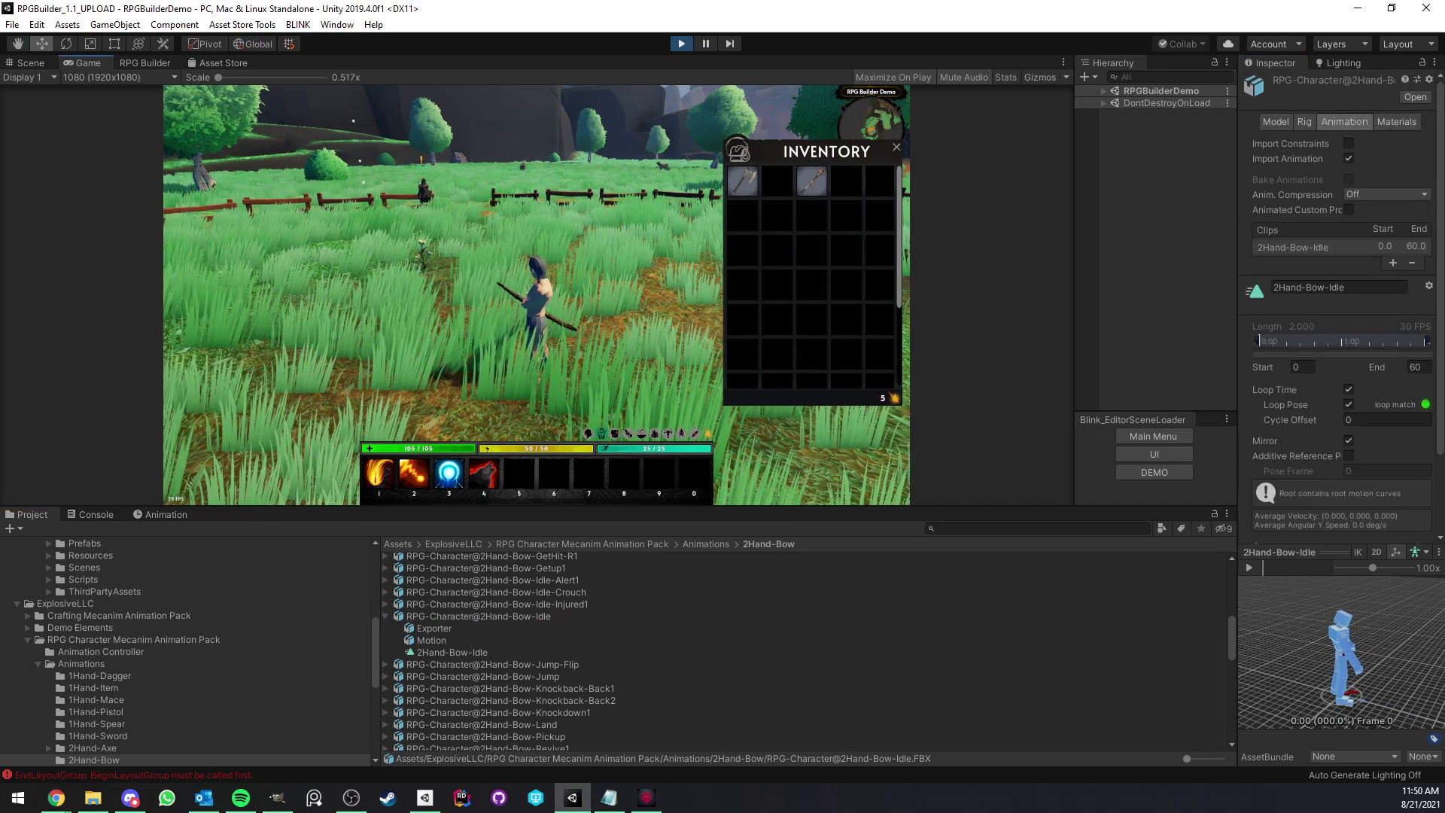
- Maximize the running game and check the character's bow idle and attack animations
{"action": "key", "text": "shift+space"}
{"action": "right_click_drag", "start_coordinate": [634, 254], "coordinate": [647, 226]}
{"action": "left_click", "coordinate": [647, 226]}
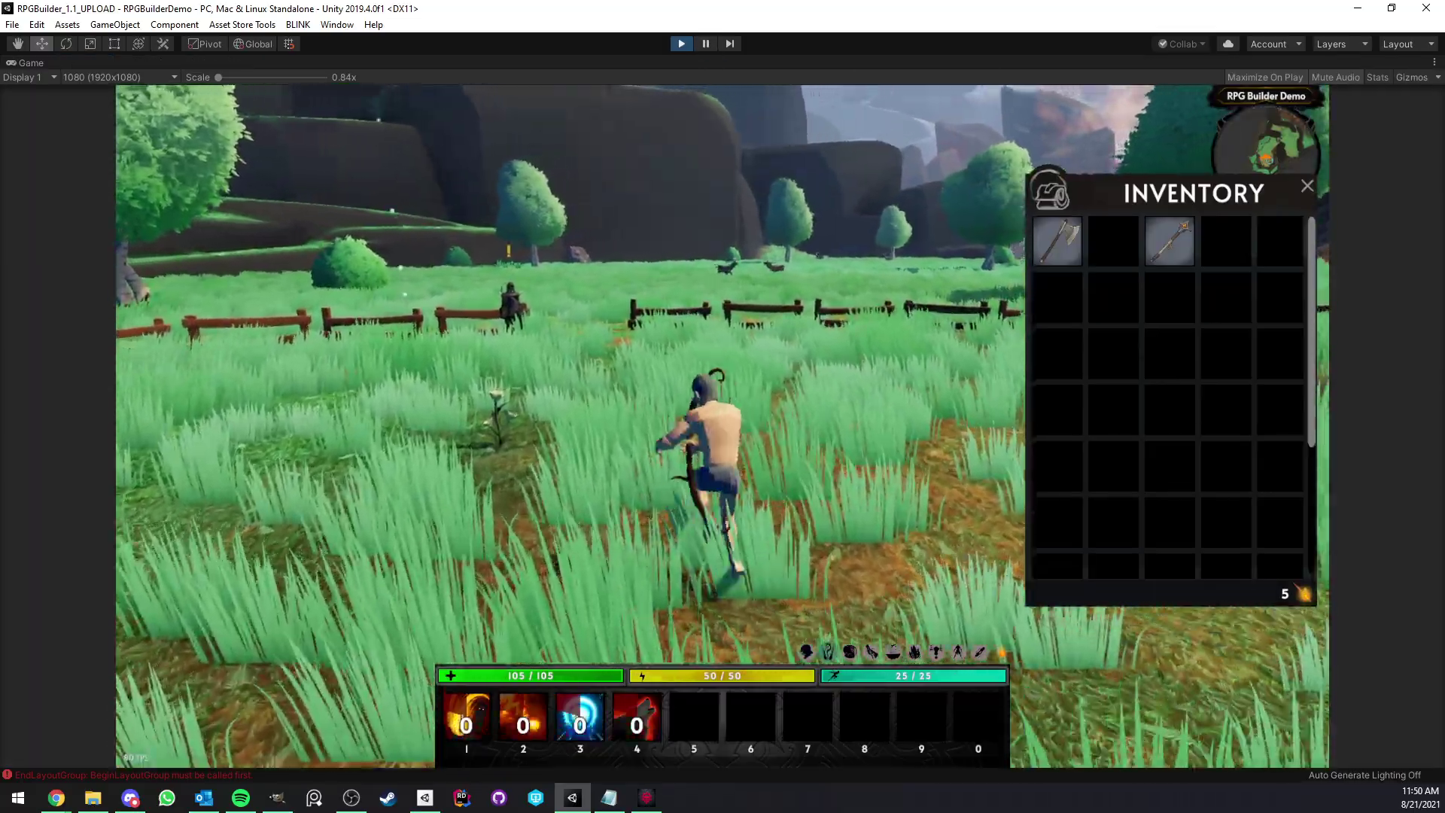
- Unequip the bow from the character and attack bare-handed to check the unarmed combat animations
{"action": "key", "text": "c"}
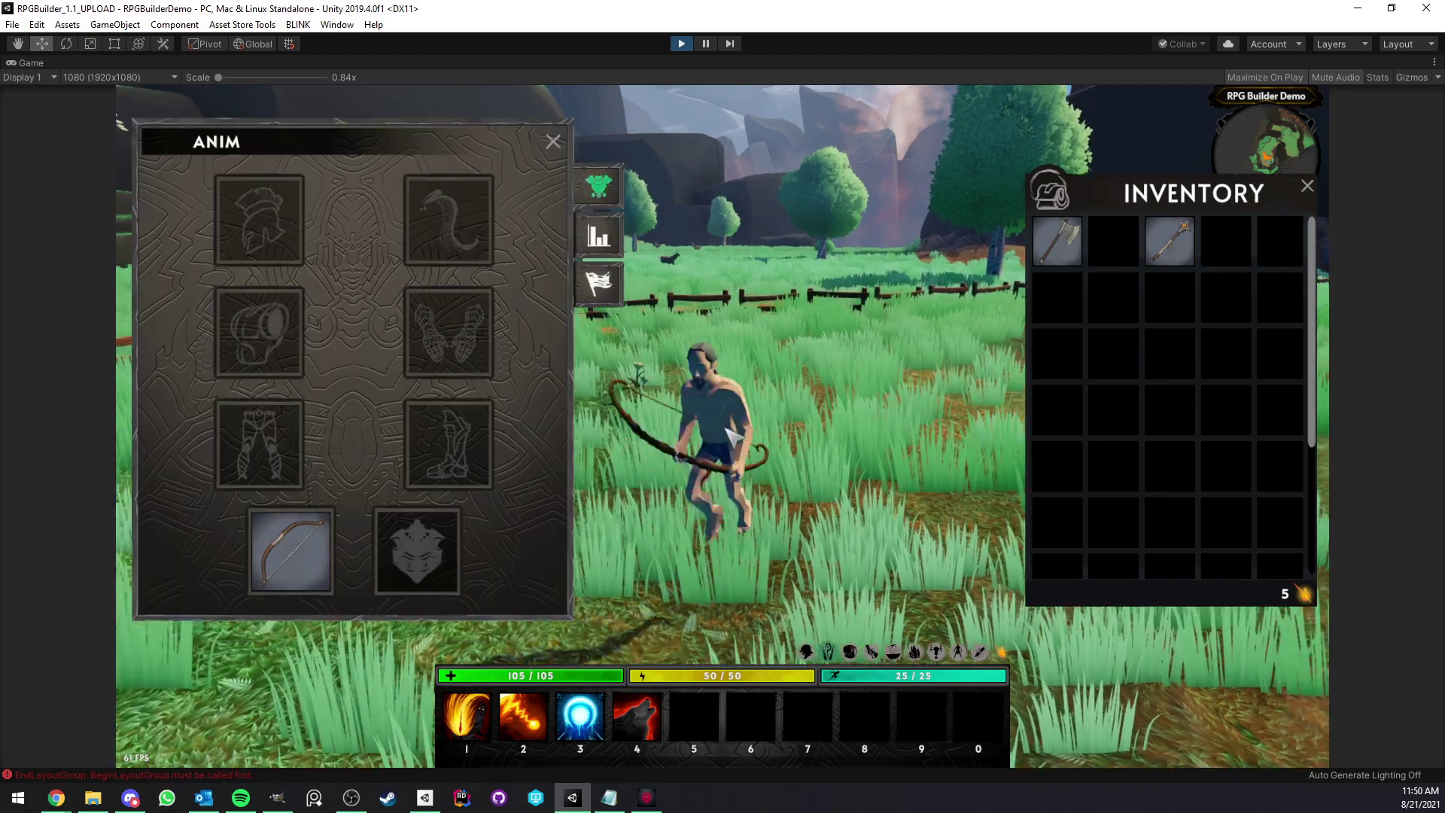
{"action": "right_click", "coordinate": [298, 539]}
{"action": "key", "text": "c"}
{"action": "left_click", "coordinate": [787, 405]}
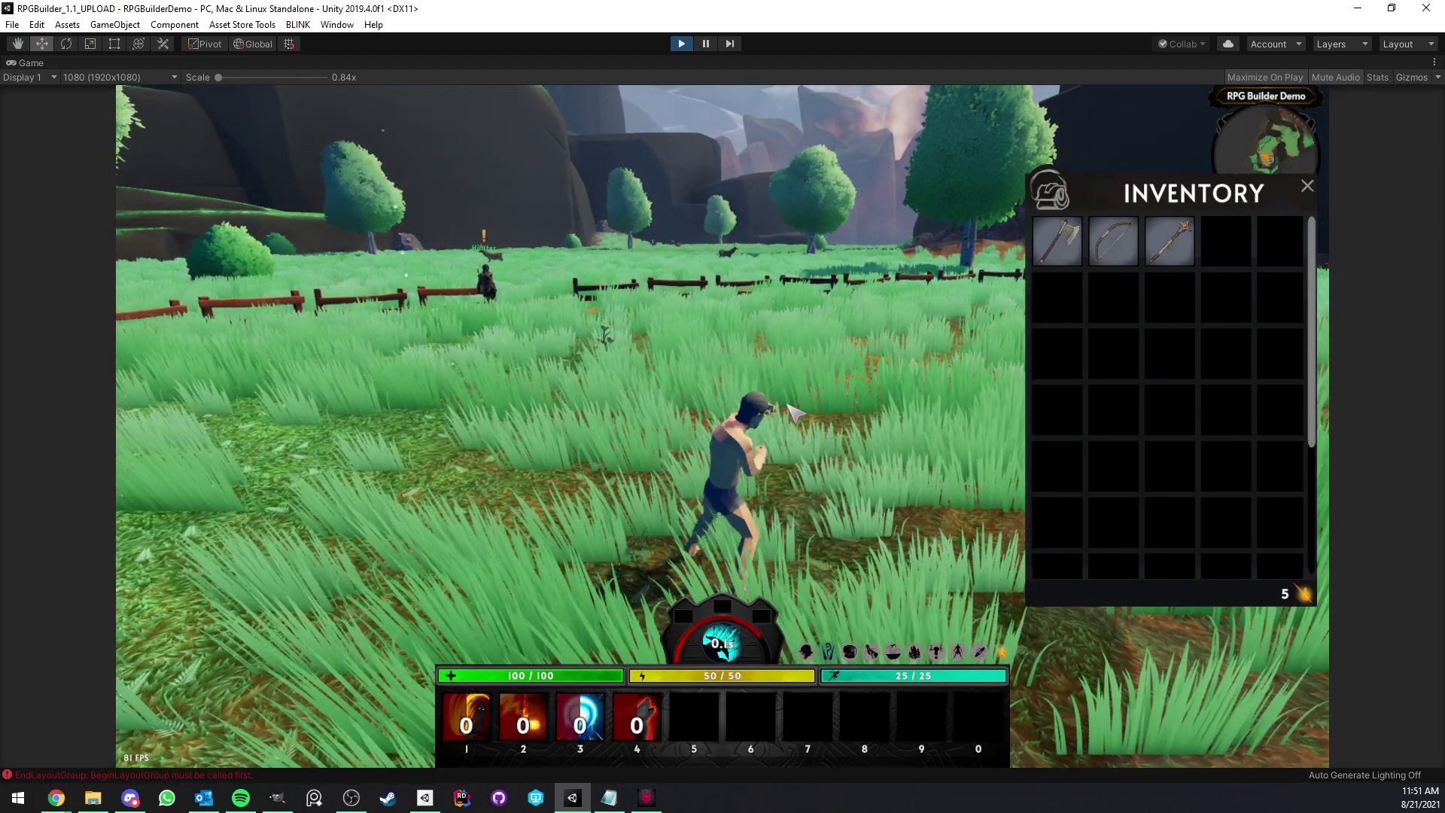
{"action": "left_click", "coordinate": [787, 406]}
{"action": "left_click", "coordinate": [787, 405]}
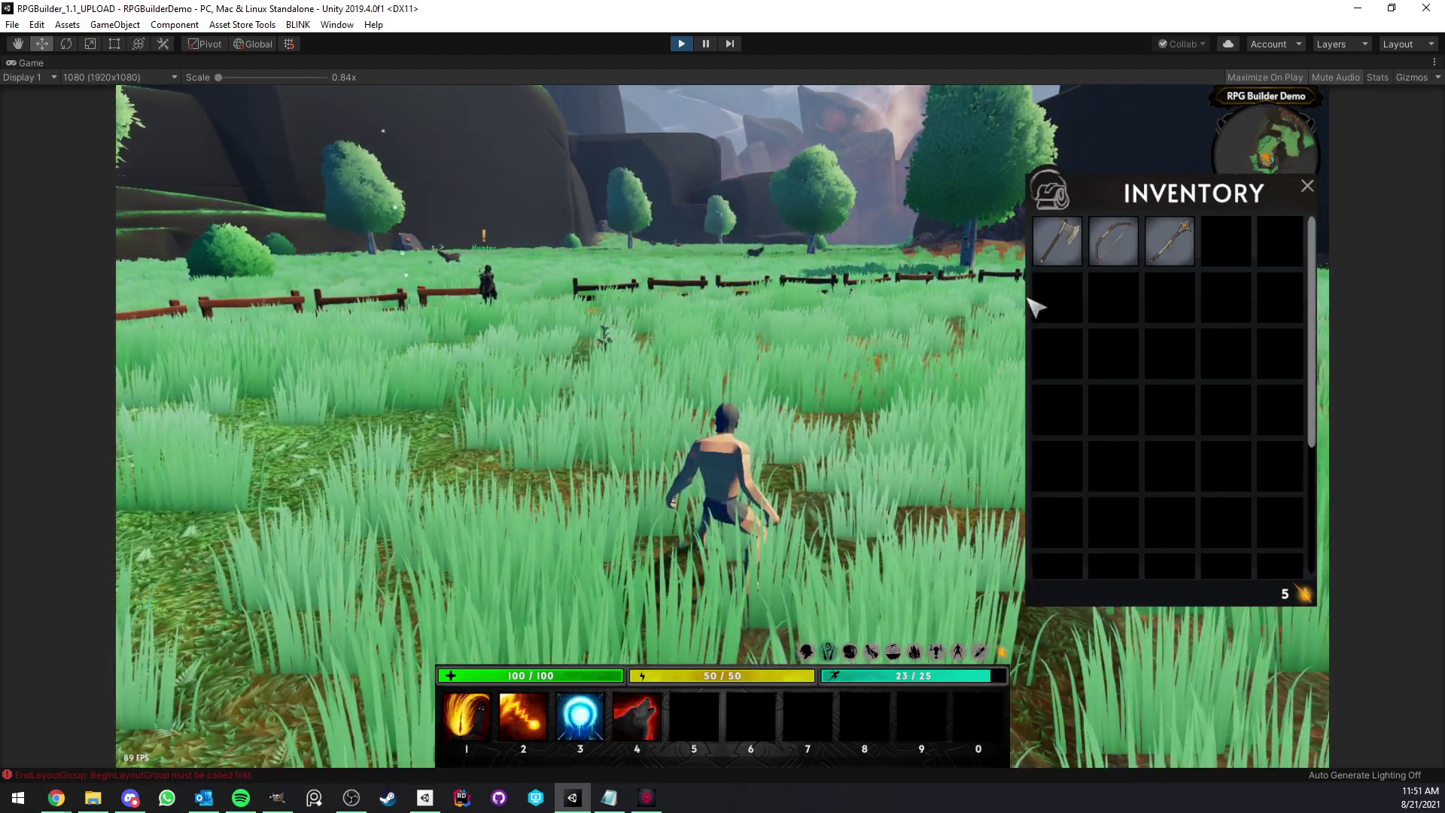
- Equip the greataxe and the staff in turn to check their attack animations and combat stances
{"action": "right_click", "coordinate": [1056, 242]}
{"action": "left_click", "coordinate": [885, 334]}
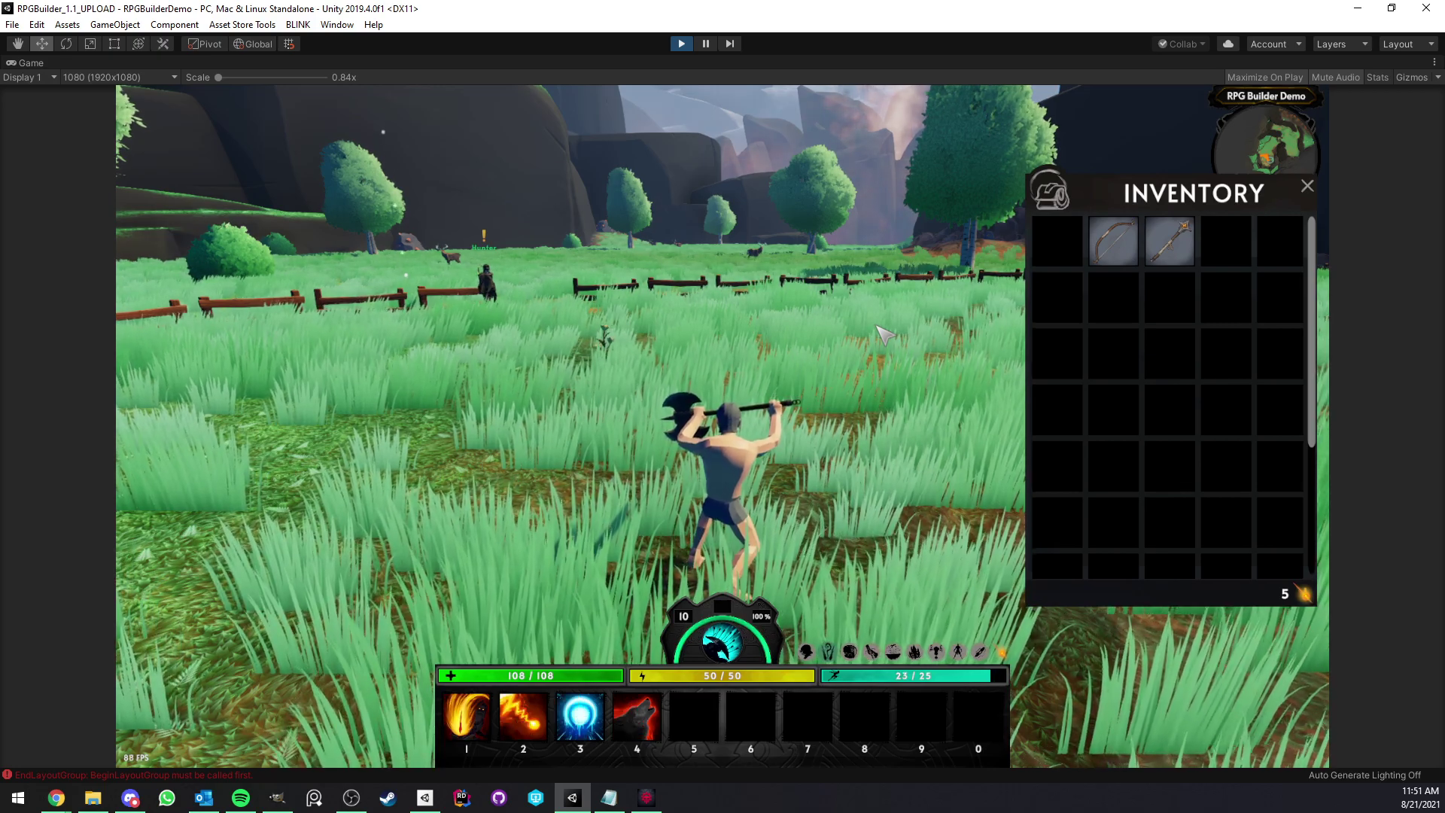
{"action": "right_click", "coordinate": [1169, 241]}
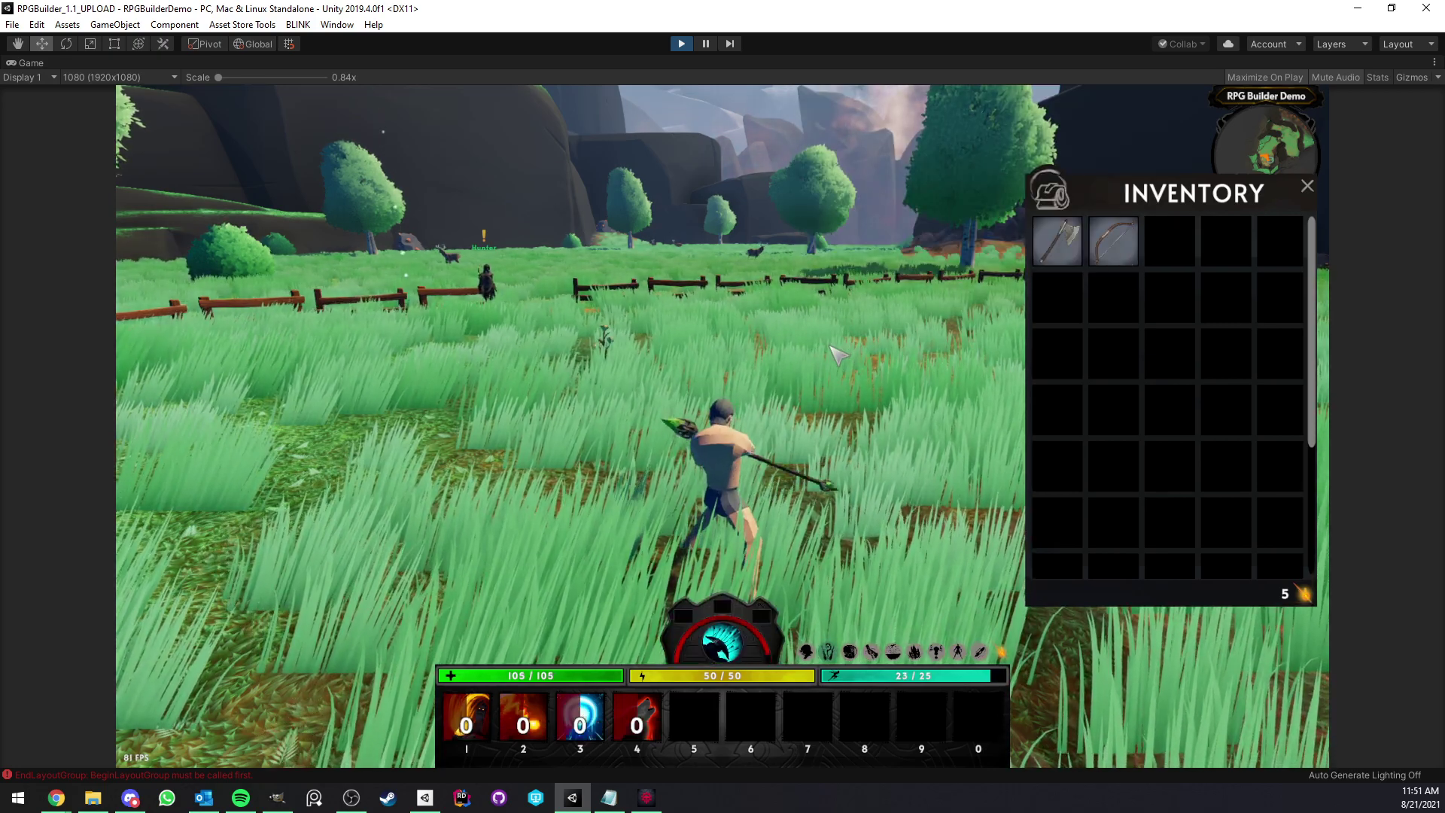
{"action": "right_click_drag", "start_coordinate": [831, 347], "coordinate": [786, 415]}
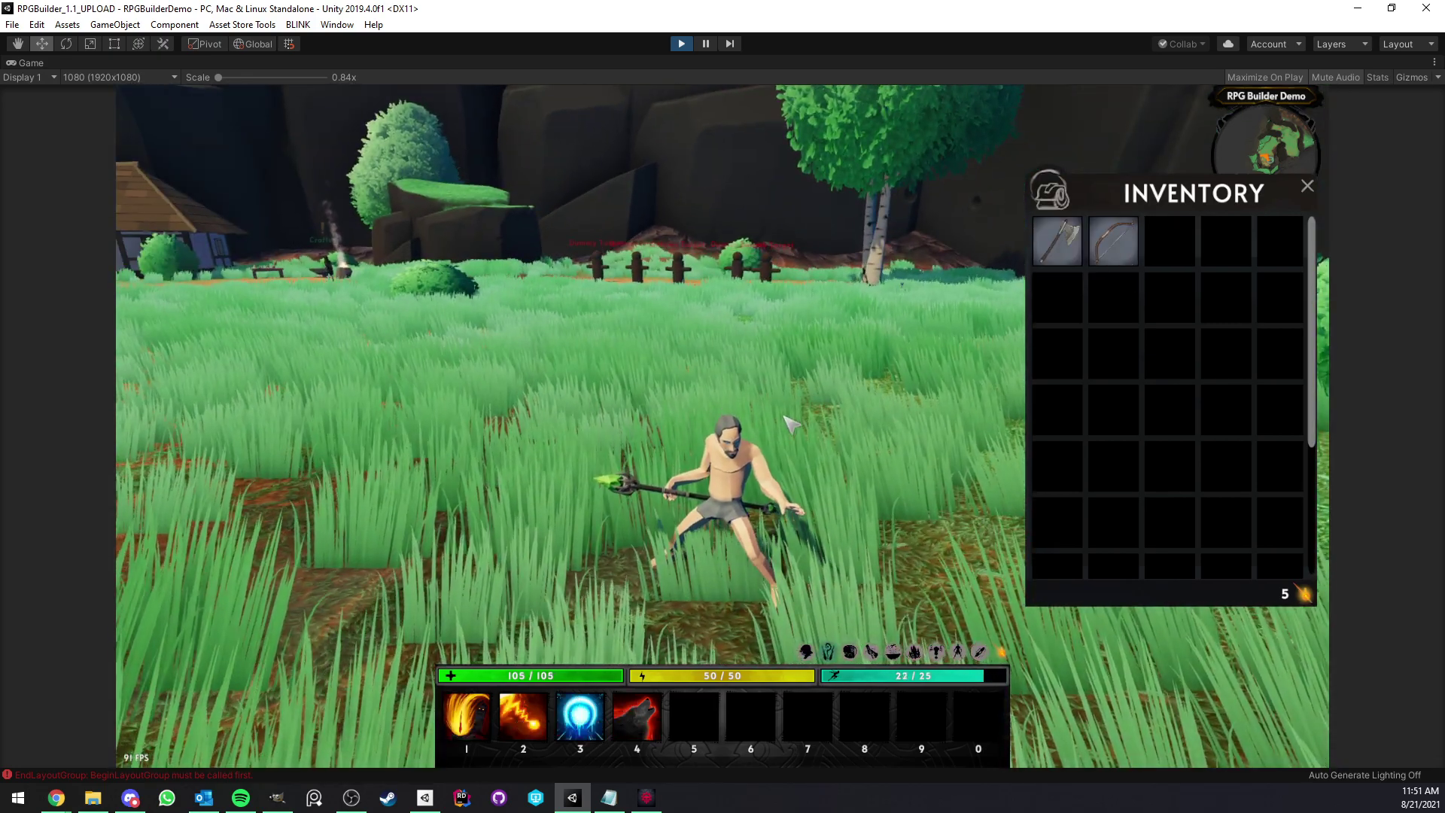
- Stop the running game, clear the asset selection and enlarge the Game view
{"action": "left_click", "coordinate": [682, 45]}
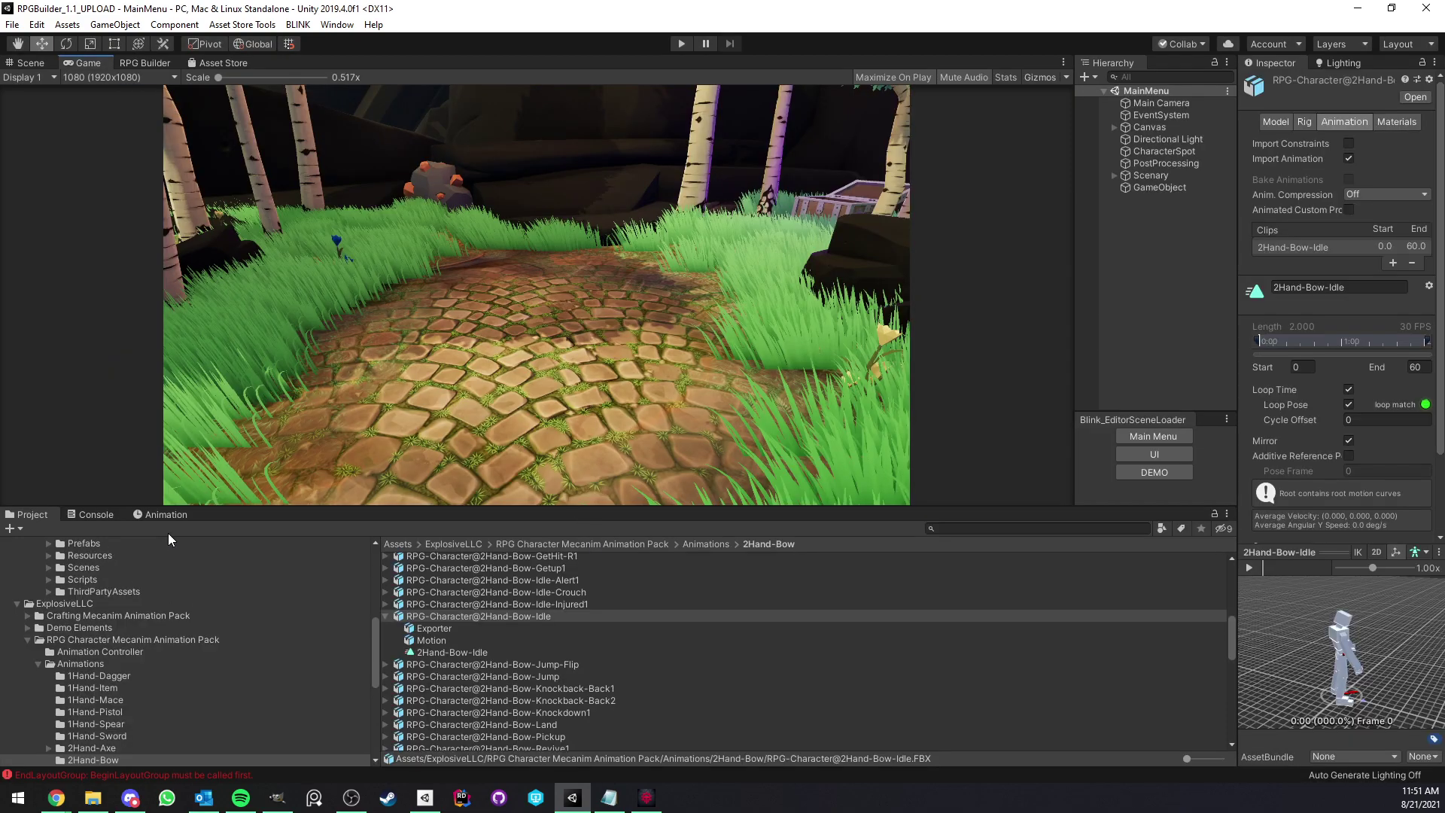
{"action": "left_click", "coordinate": [1178, 287]}
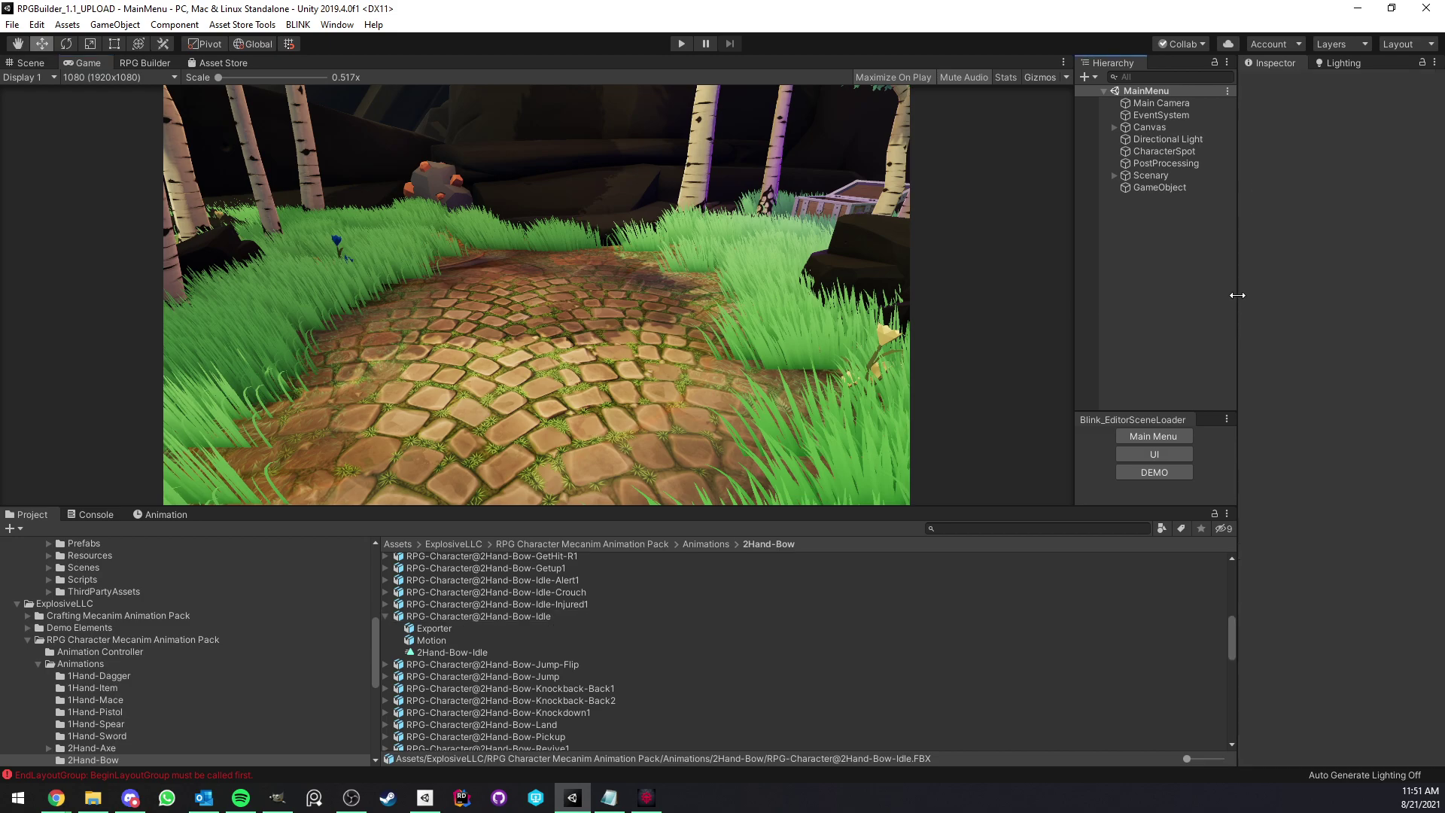
{"action": "left_click_drag", "start_coordinate": [676, 508], "coordinate": [669, 539]}
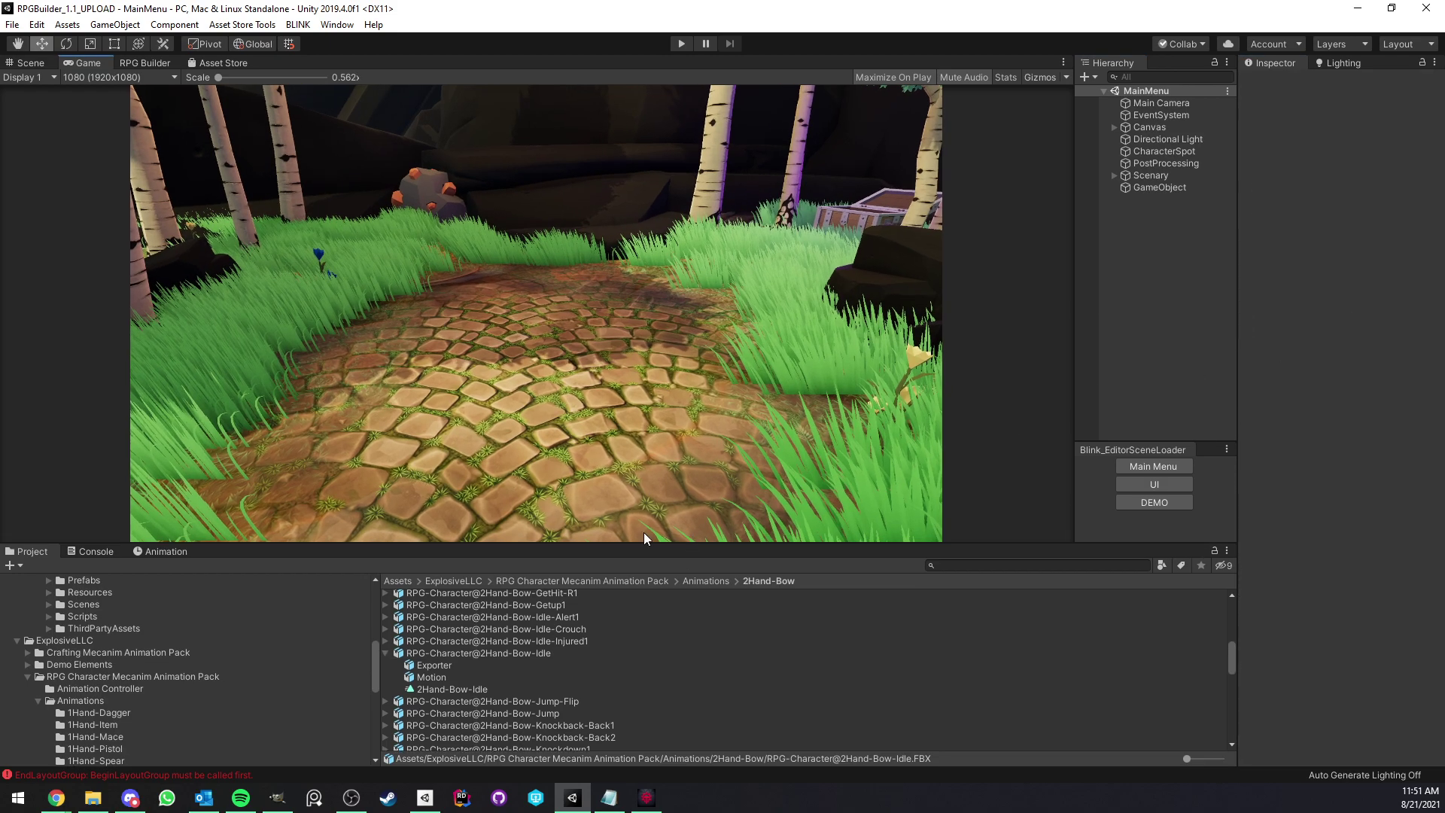